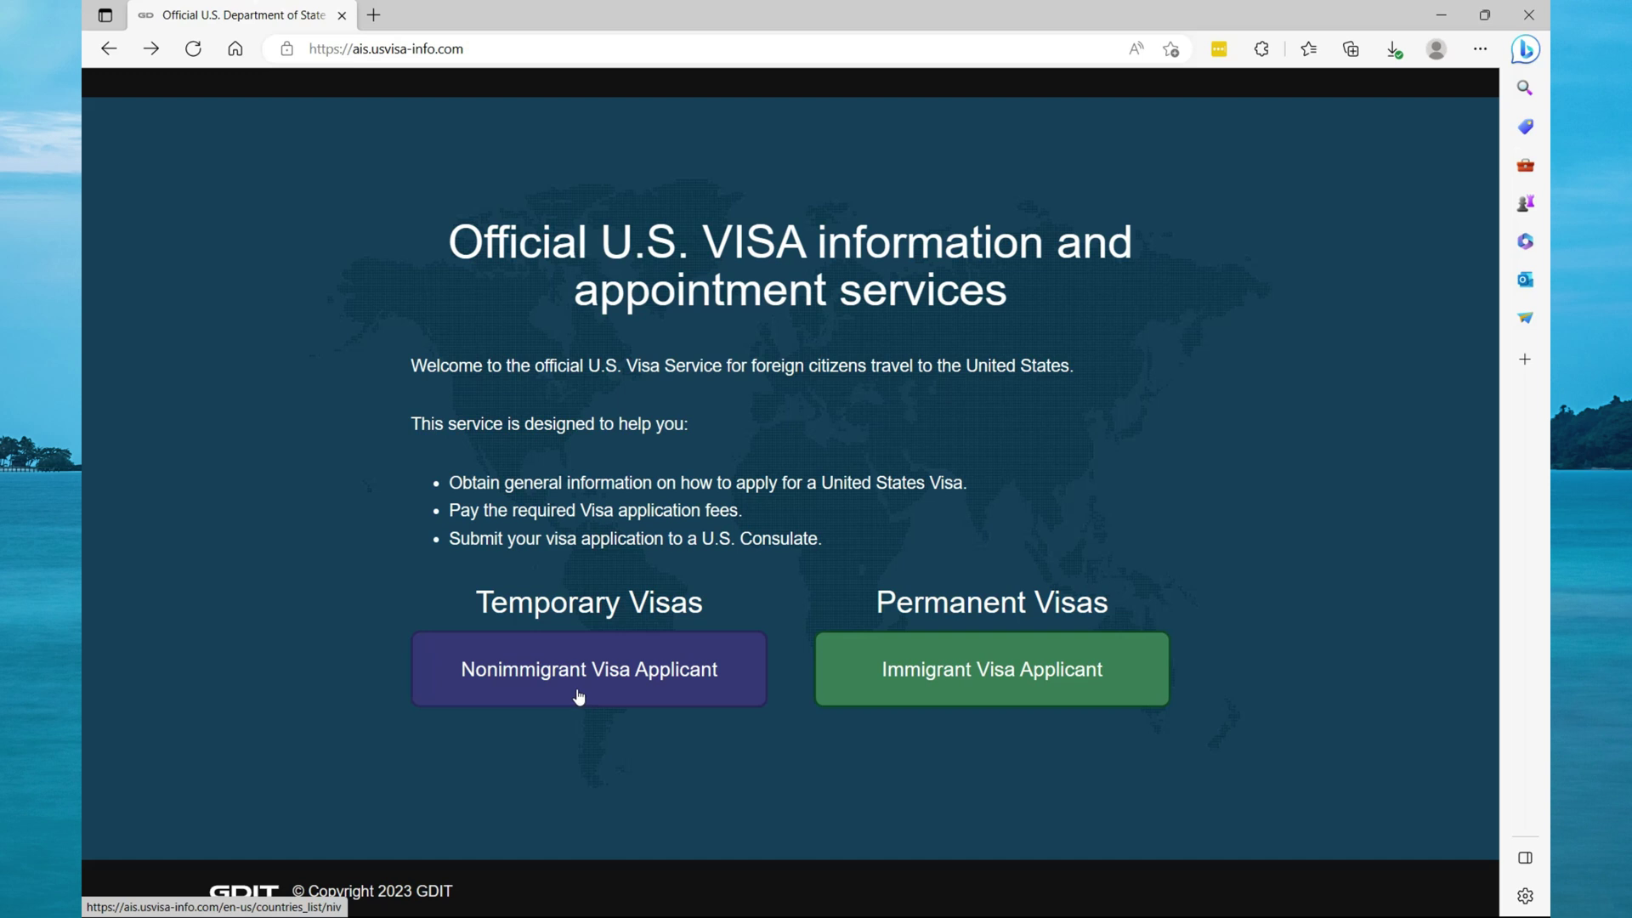
Choose the Nonimmigrant Visa Applicant path from the visa information home page.
{"action": "left_click", "coordinate": [571, 687]}
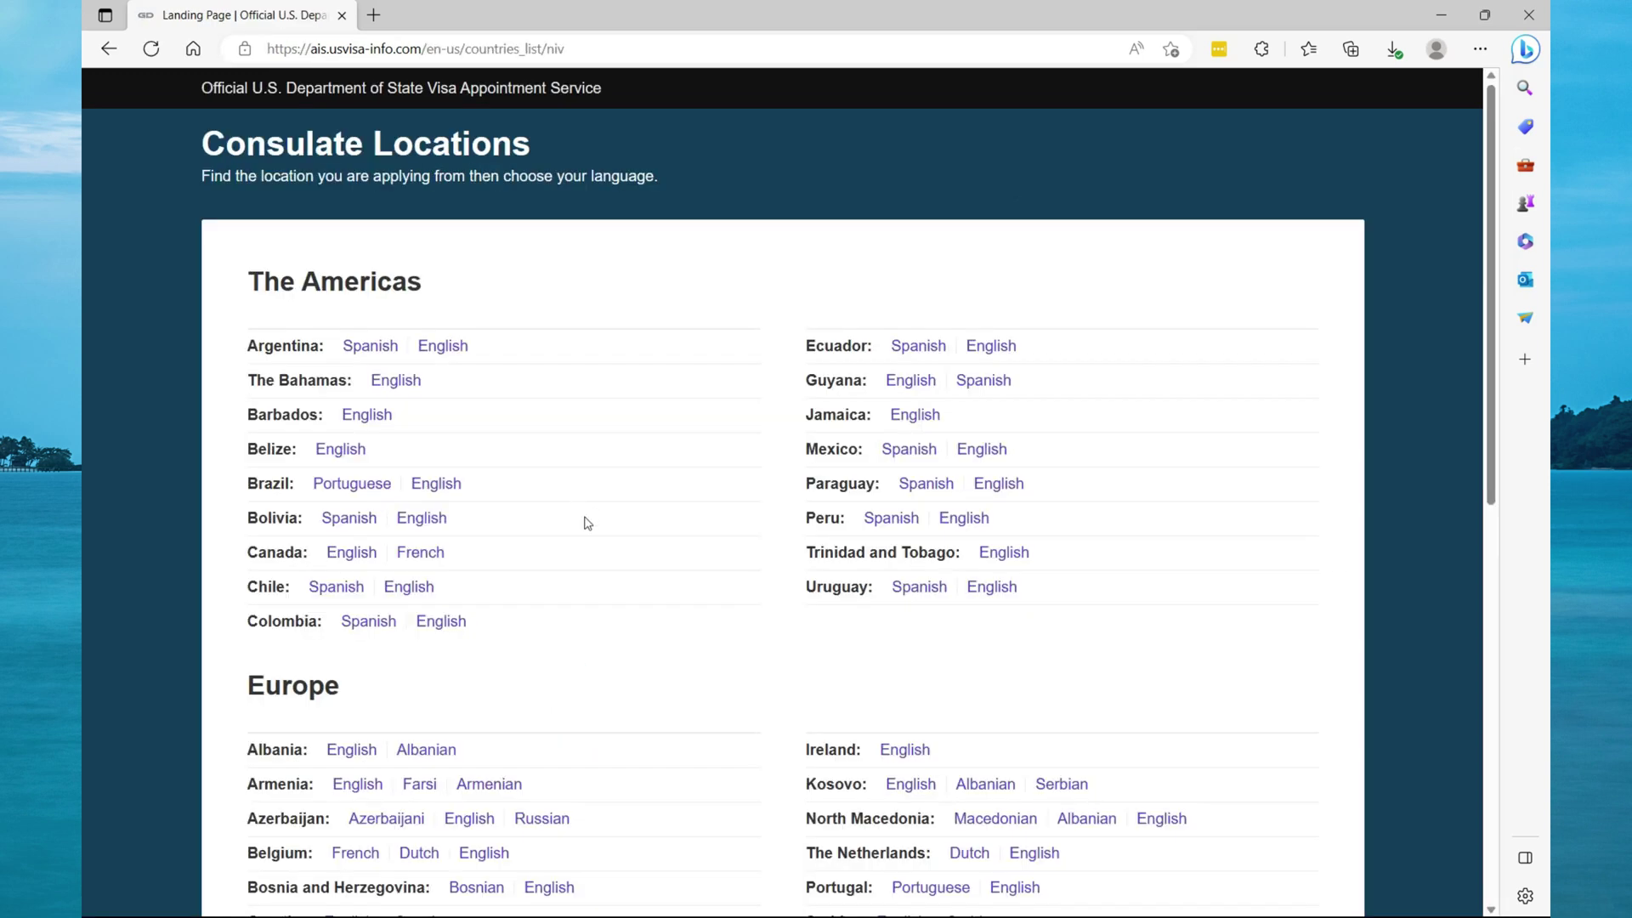
Find Jamaica in the Consulate Locations list and open its English-language site.
{"action": "scroll", "coordinate": [586, 523], "scroll_direction": "down", "scroll_amount": 7}
{"action": "scroll", "coordinate": [586, 524], "scroll_direction": "down", "scroll_amount": 2}
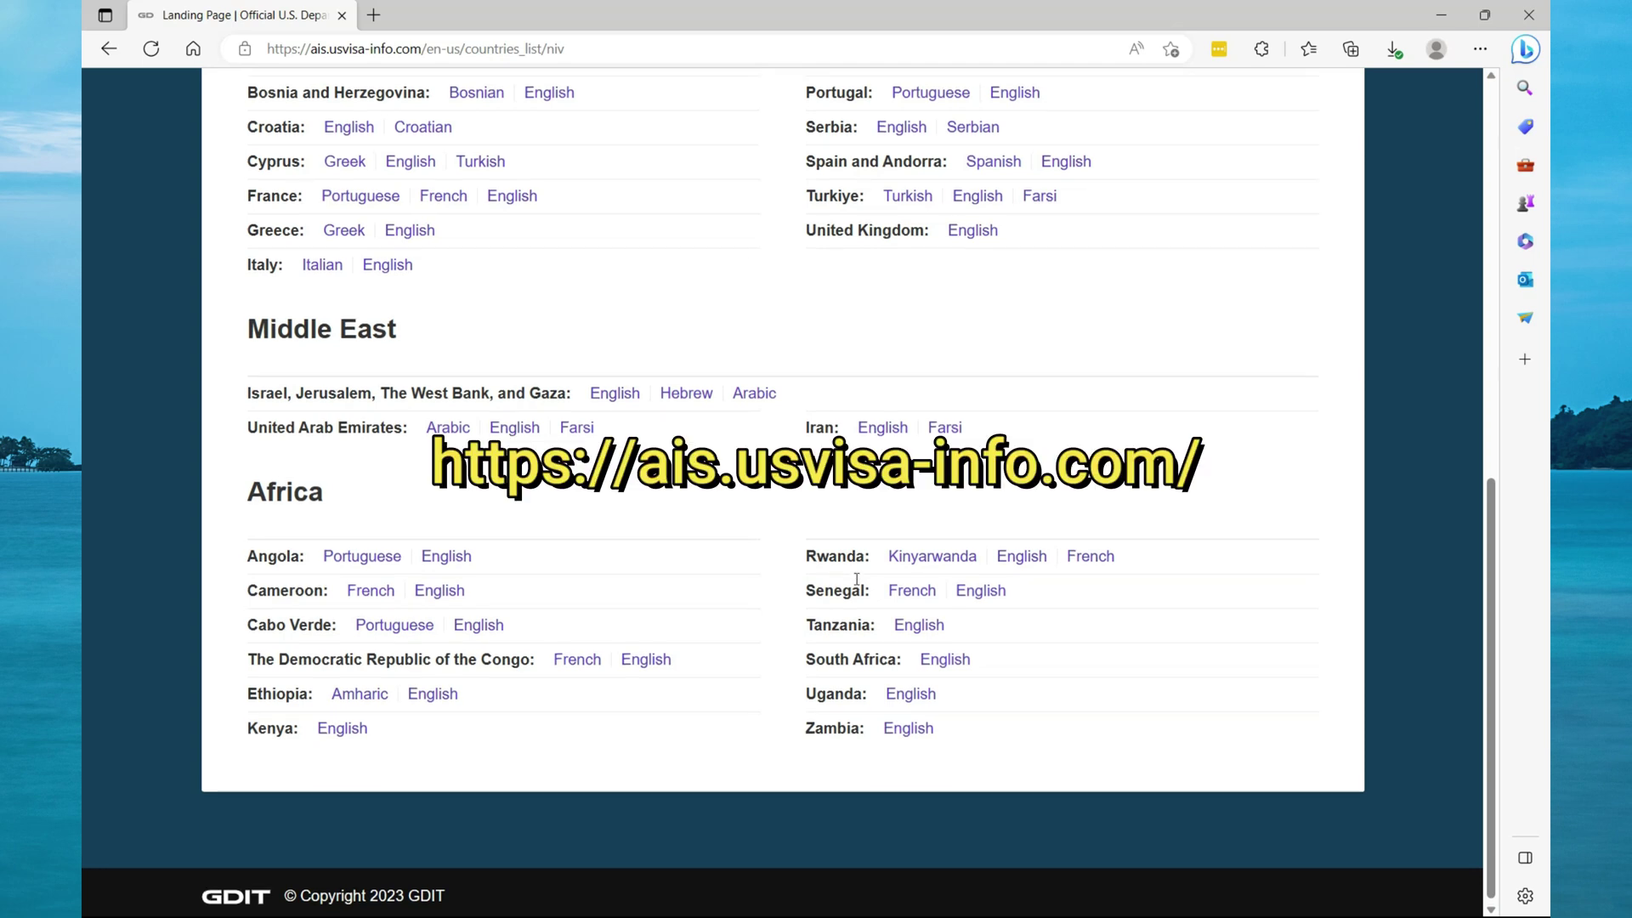
{"action": "scroll", "coordinate": [857, 579], "scroll_direction": "up", "scroll_amount": 3}
{"action": "scroll", "coordinate": [857, 585], "scroll_direction": "down", "scroll_amount": 2}
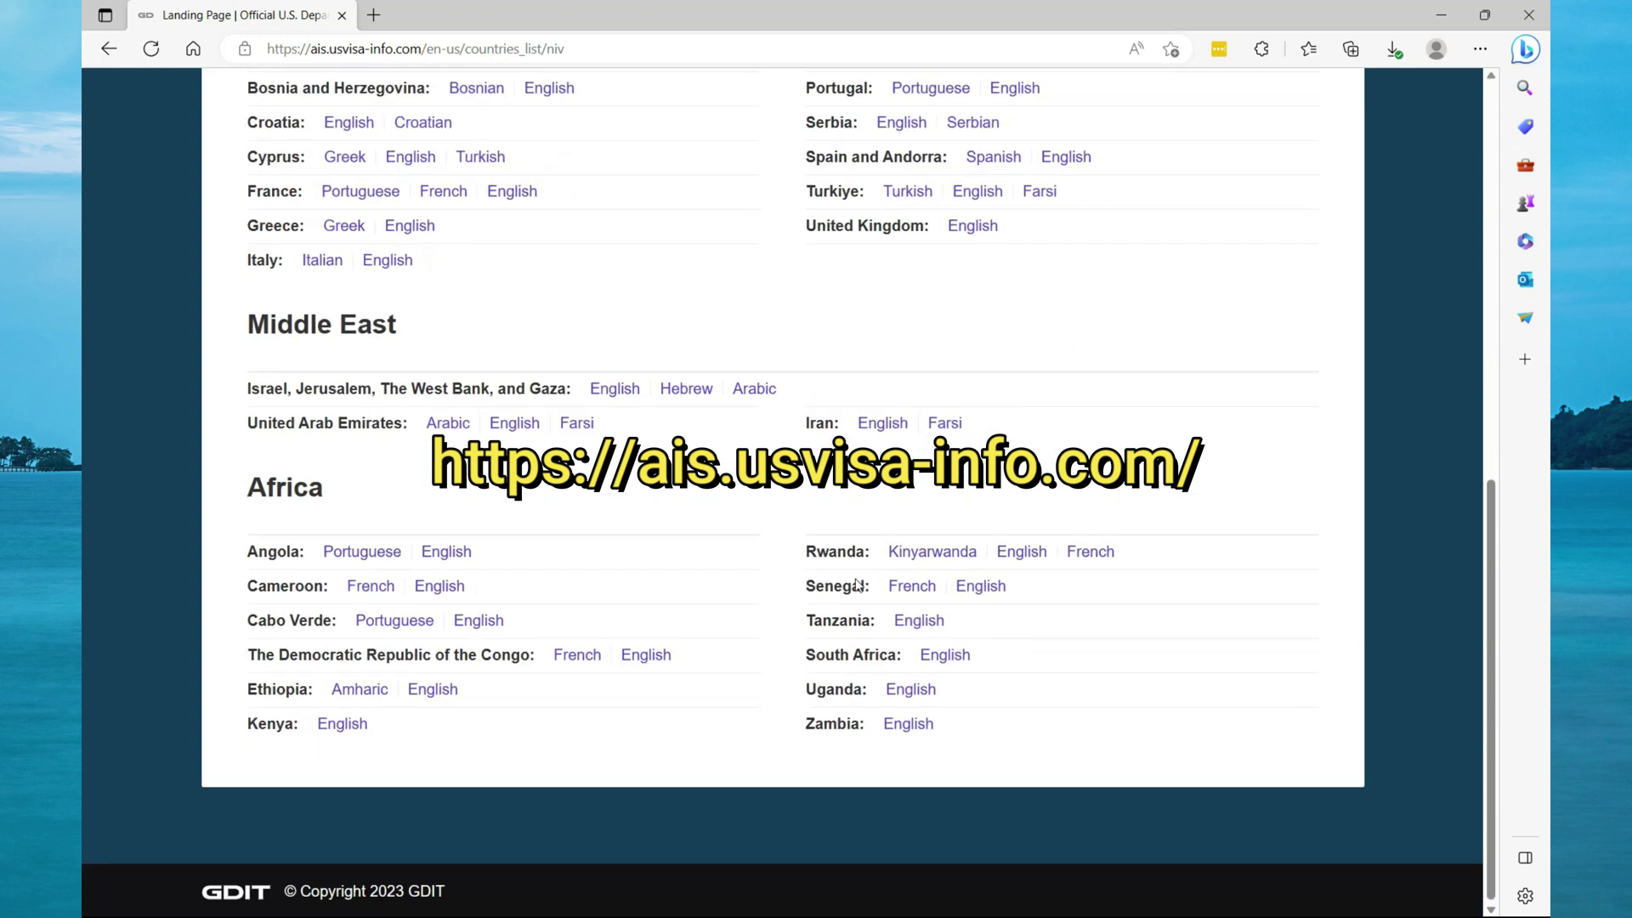
{"action": "scroll", "coordinate": [873, 419], "scroll_direction": "up", "scroll_amount": 9}
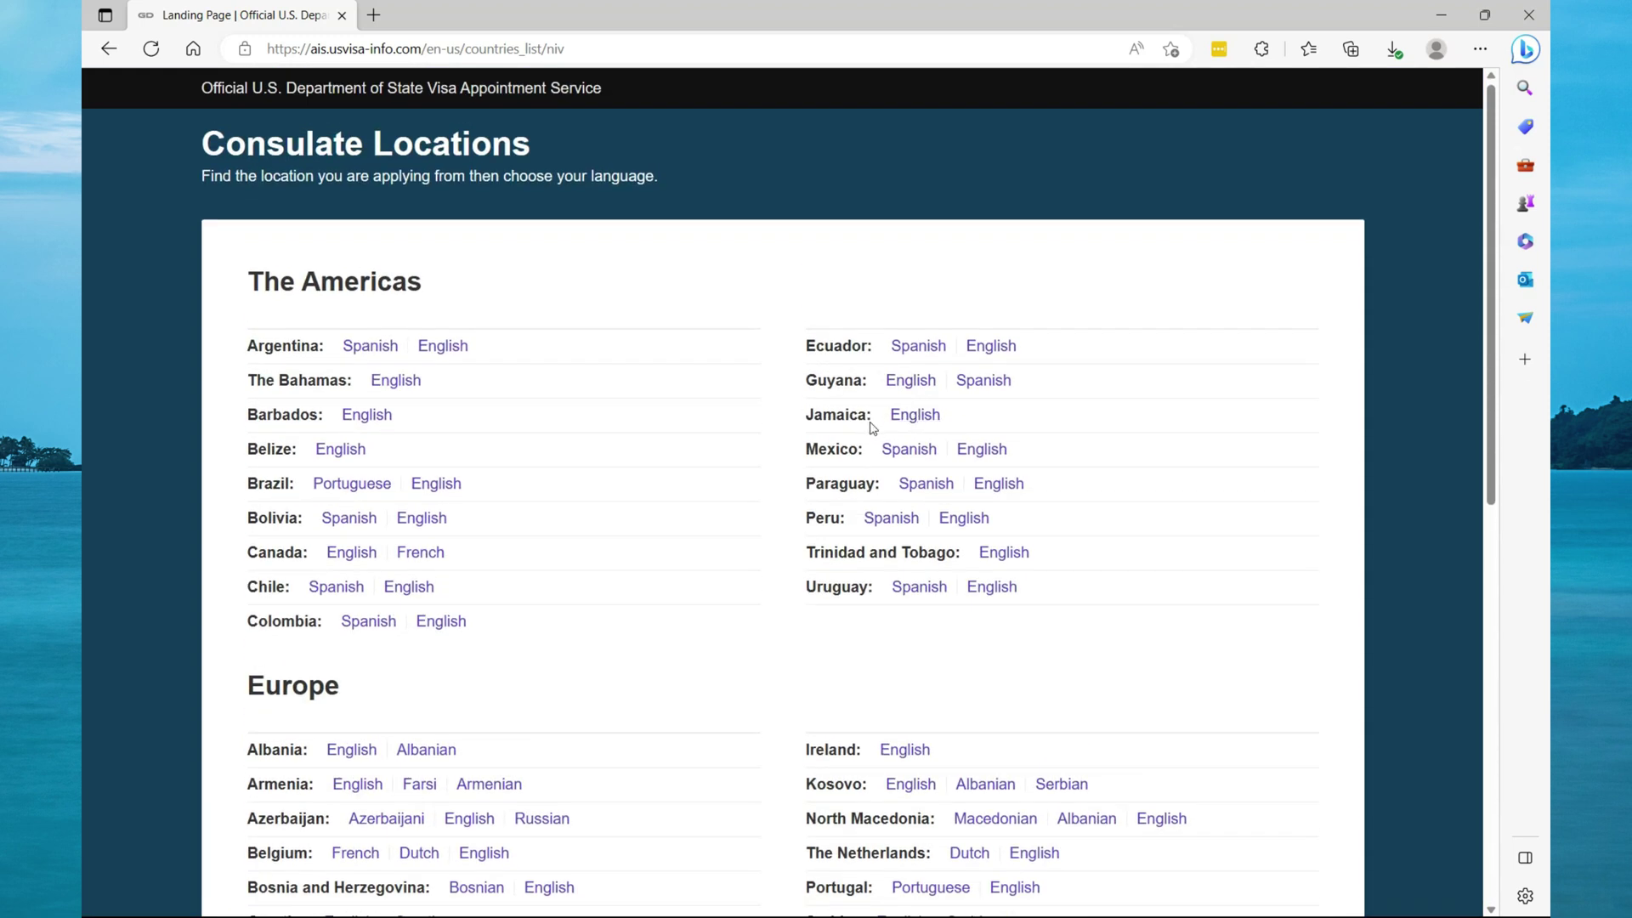
{"action": "left_click", "coordinate": [913, 419]}
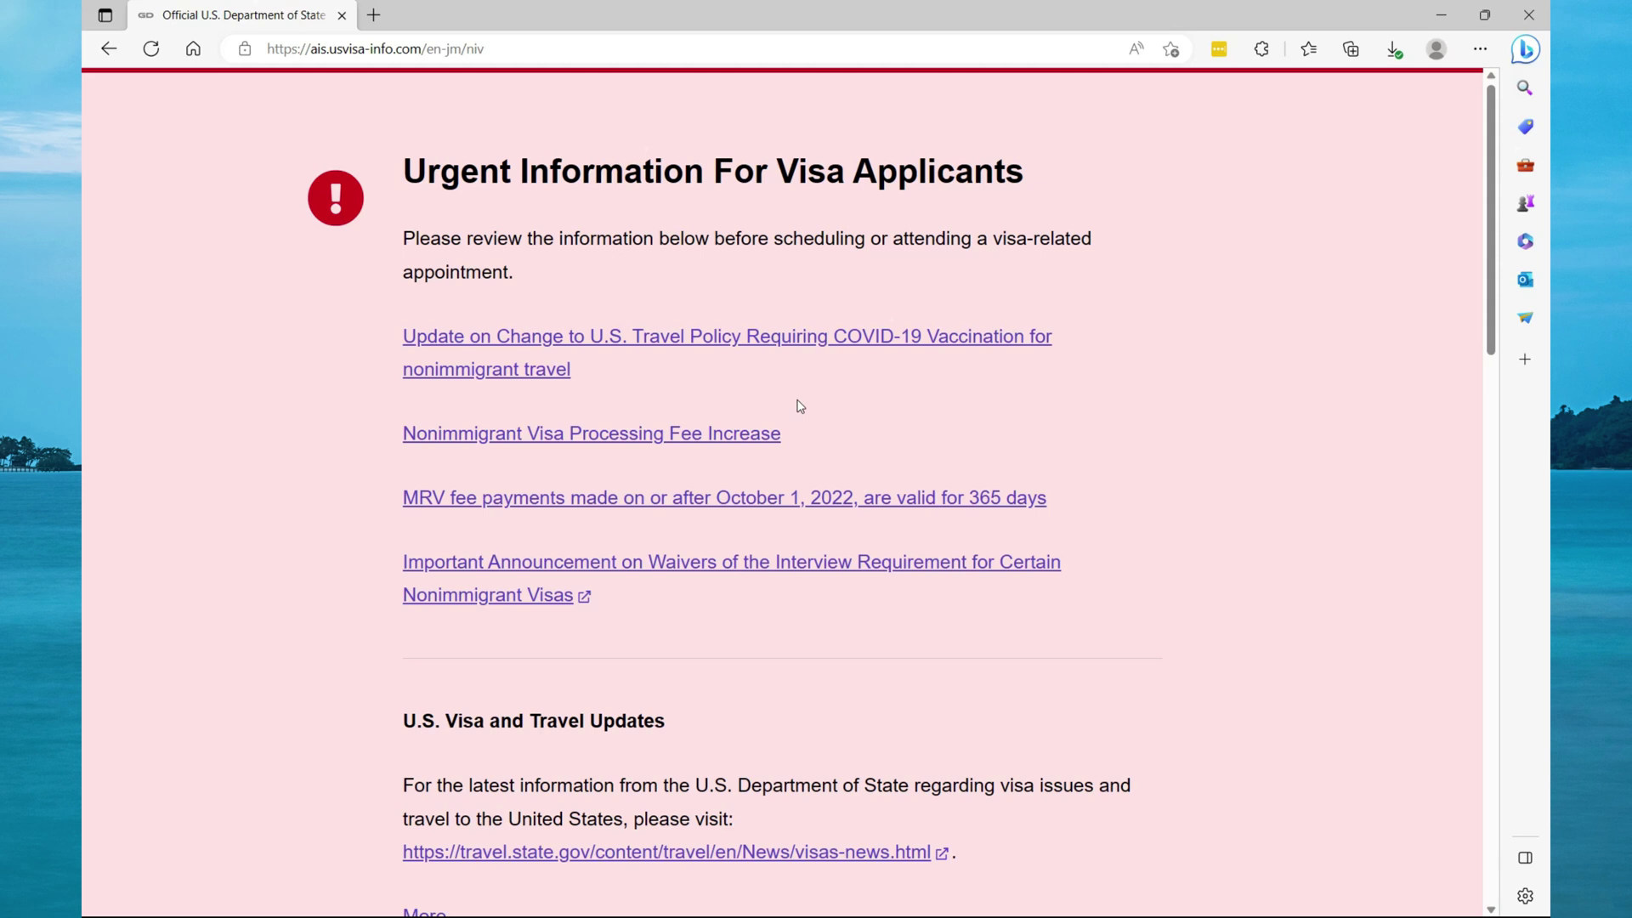
Point out the 'jm' country code in the URL, then continue to sign in.
{"action": "double_click", "coordinate": [454, 48]}
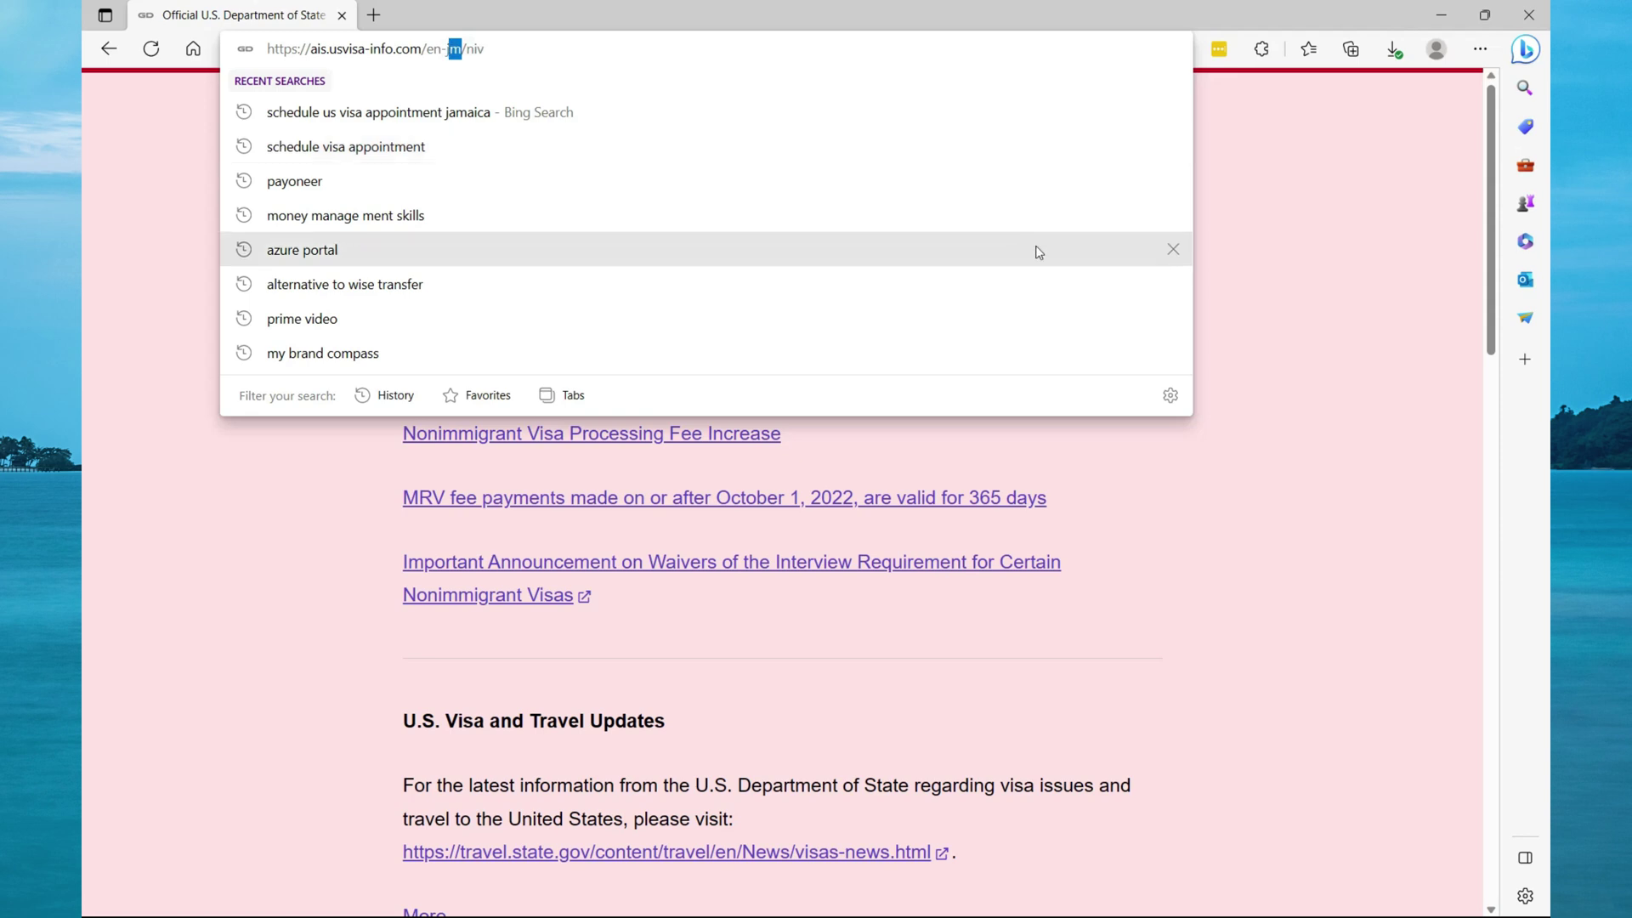
{"action": "left_click", "coordinate": [1190, 269]}
{"action": "scroll", "coordinate": [1191, 268], "scroll_direction": "down", "scroll_amount": 3}
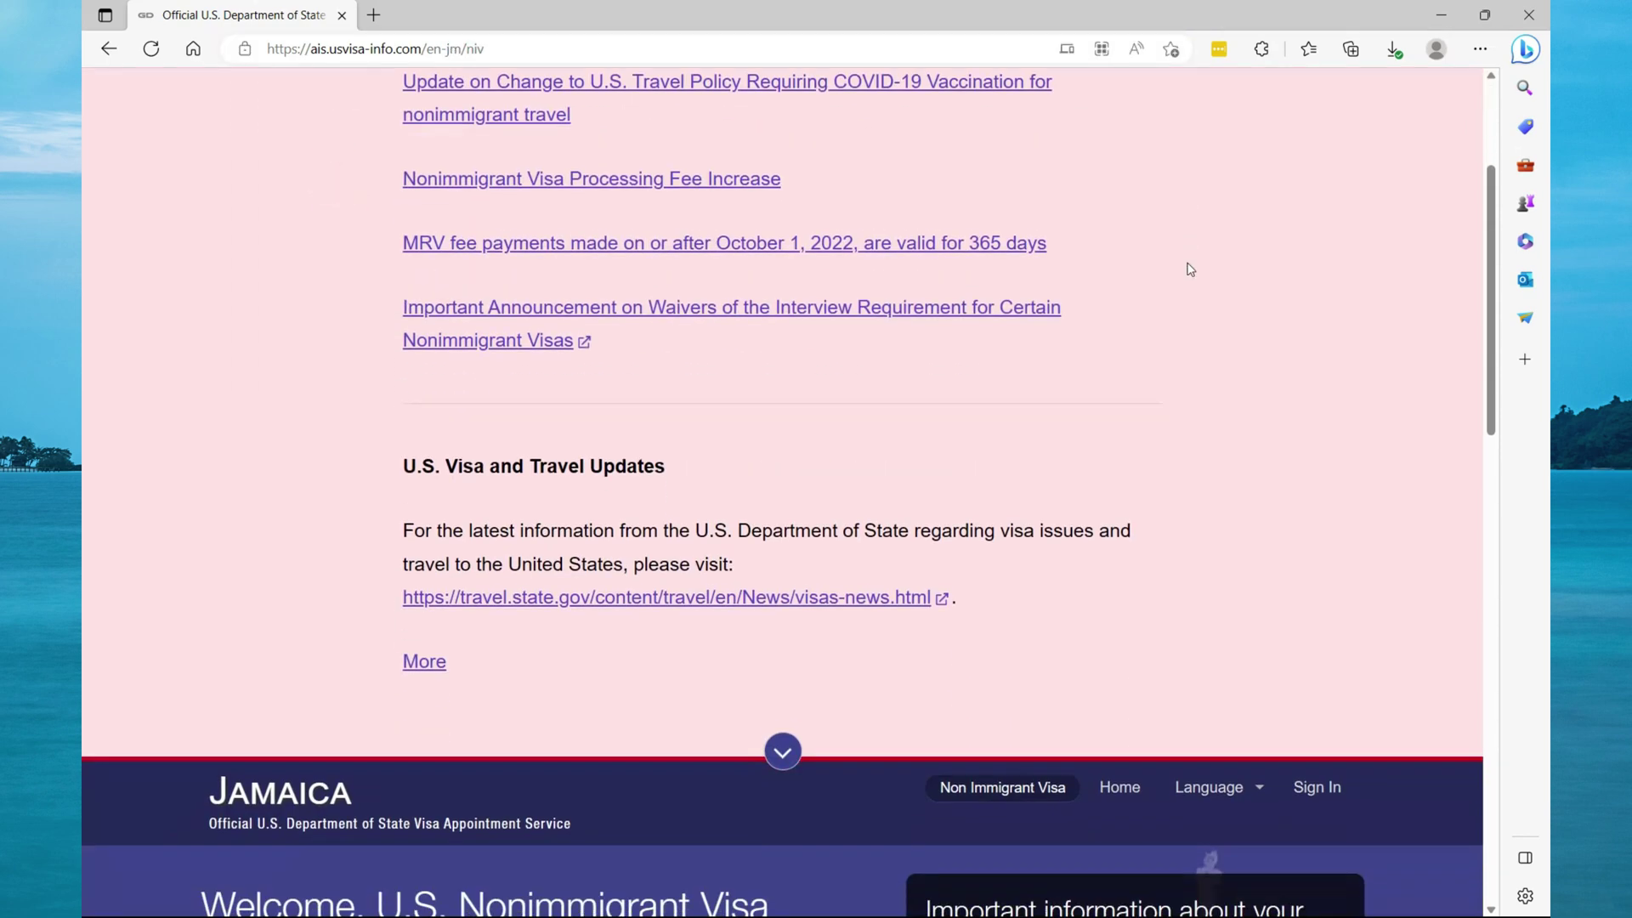
{"action": "scroll", "coordinate": [1190, 269], "scroll_direction": "down", "scroll_amount": 9}
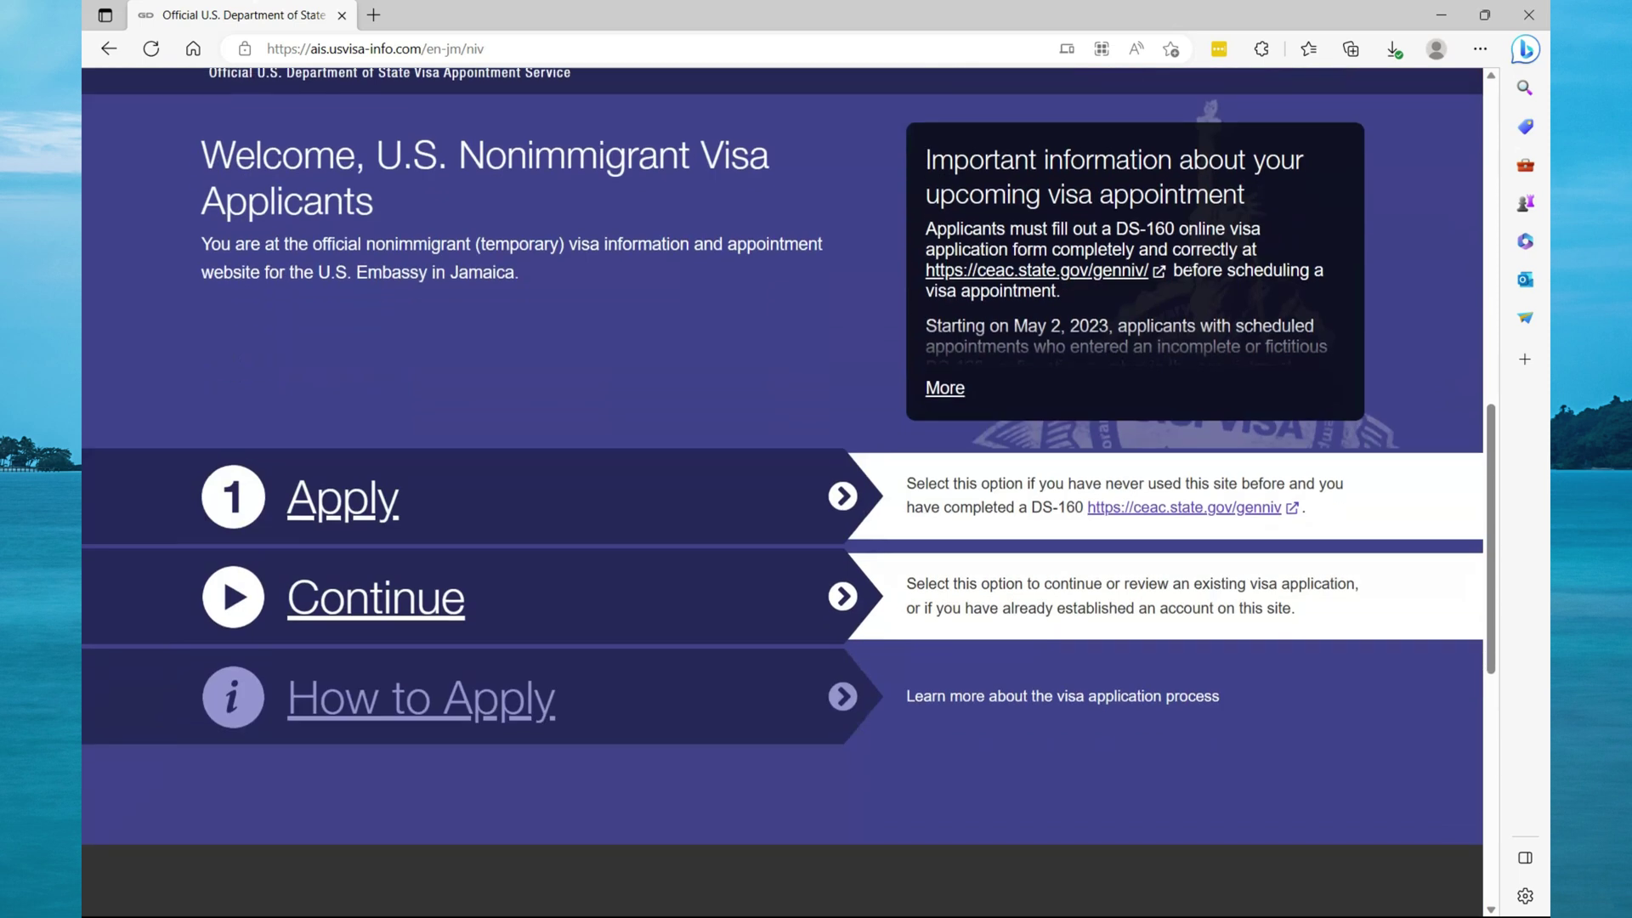
{"action": "scroll", "coordinate": [1188, 265], "scroll_direction": "down", "scroll_amount": 2}
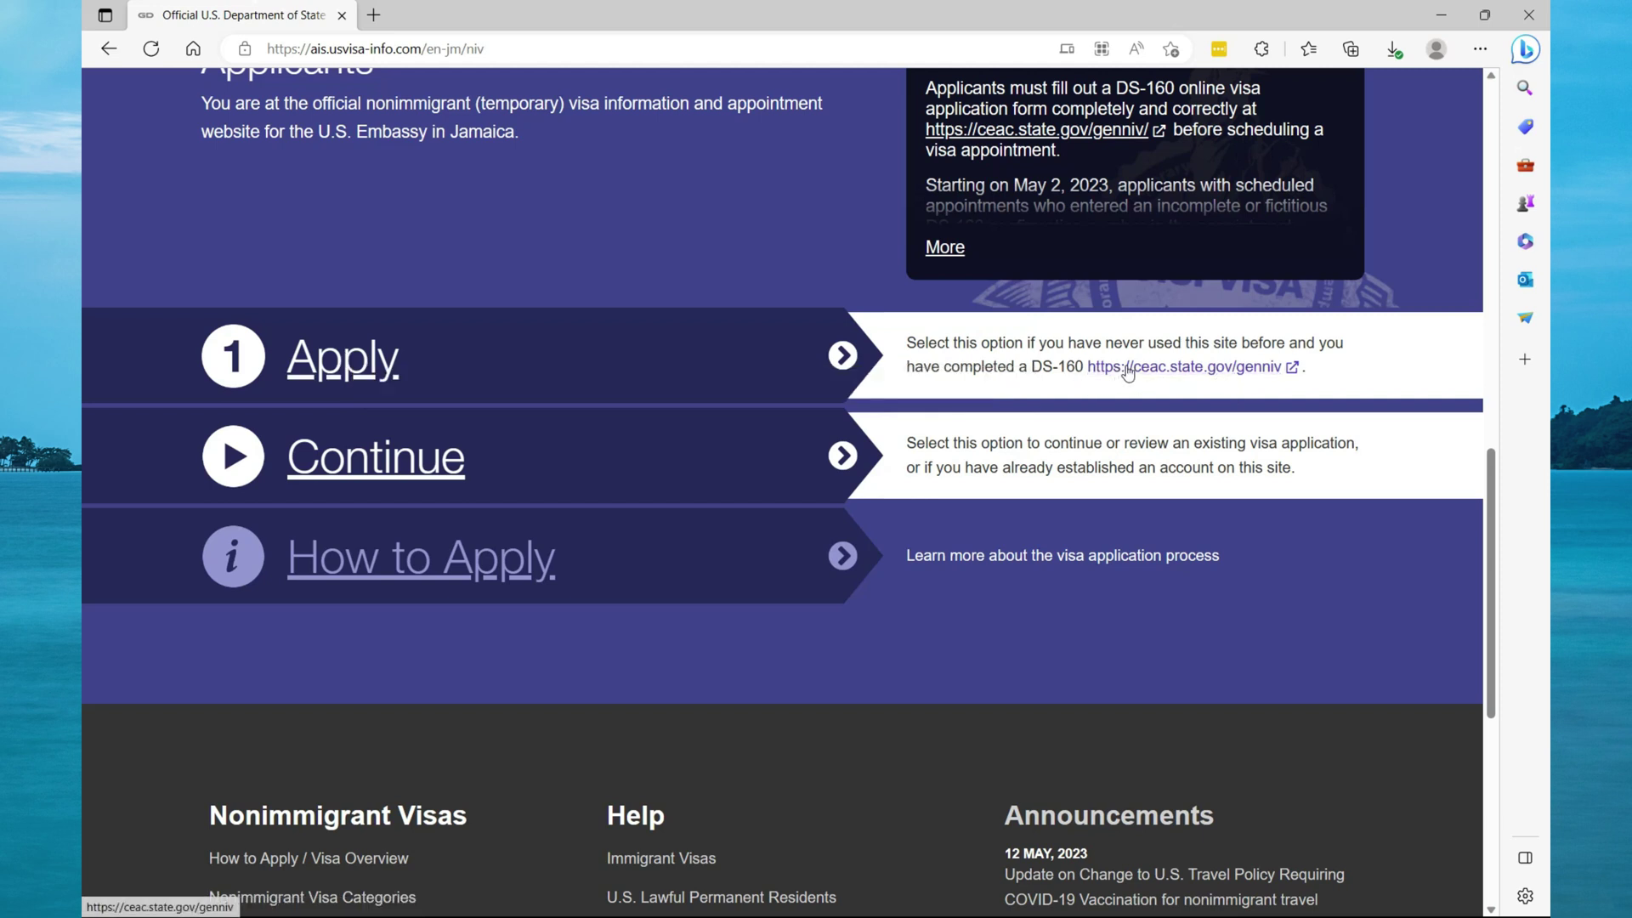
{"action": "left_click", "coordinate": [357, 465]}
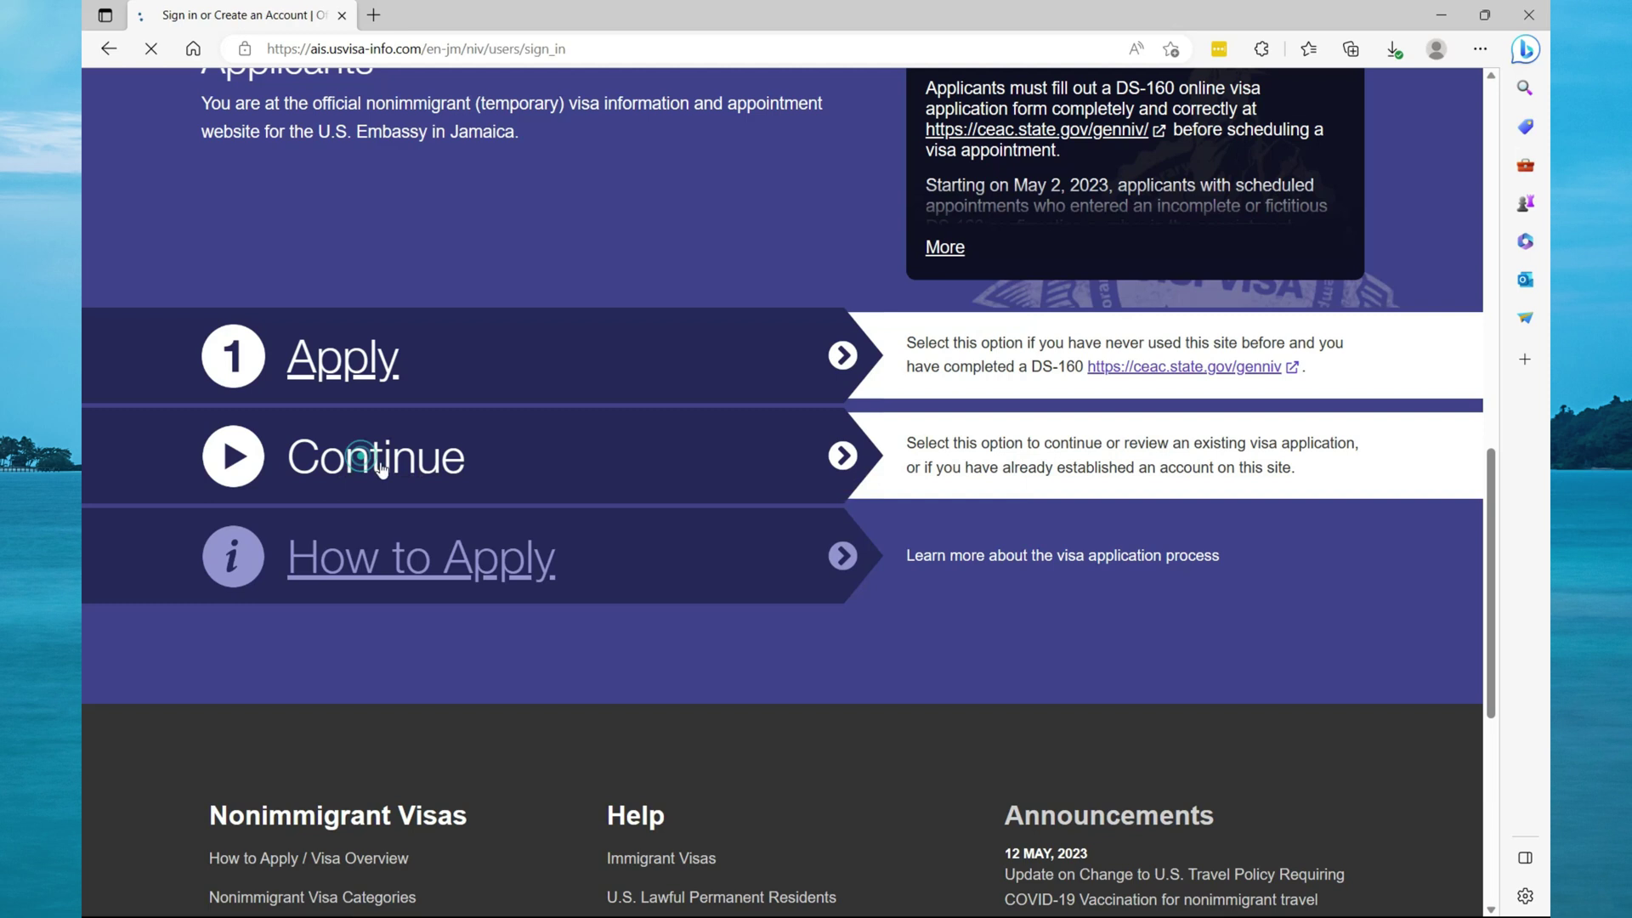
Start a new account as a Jamaica citizen with a completed DS-160.
{"action": "scroll", "coordinate": [777, 437], "scroll_direction": "down", "scroll_amount": 10}
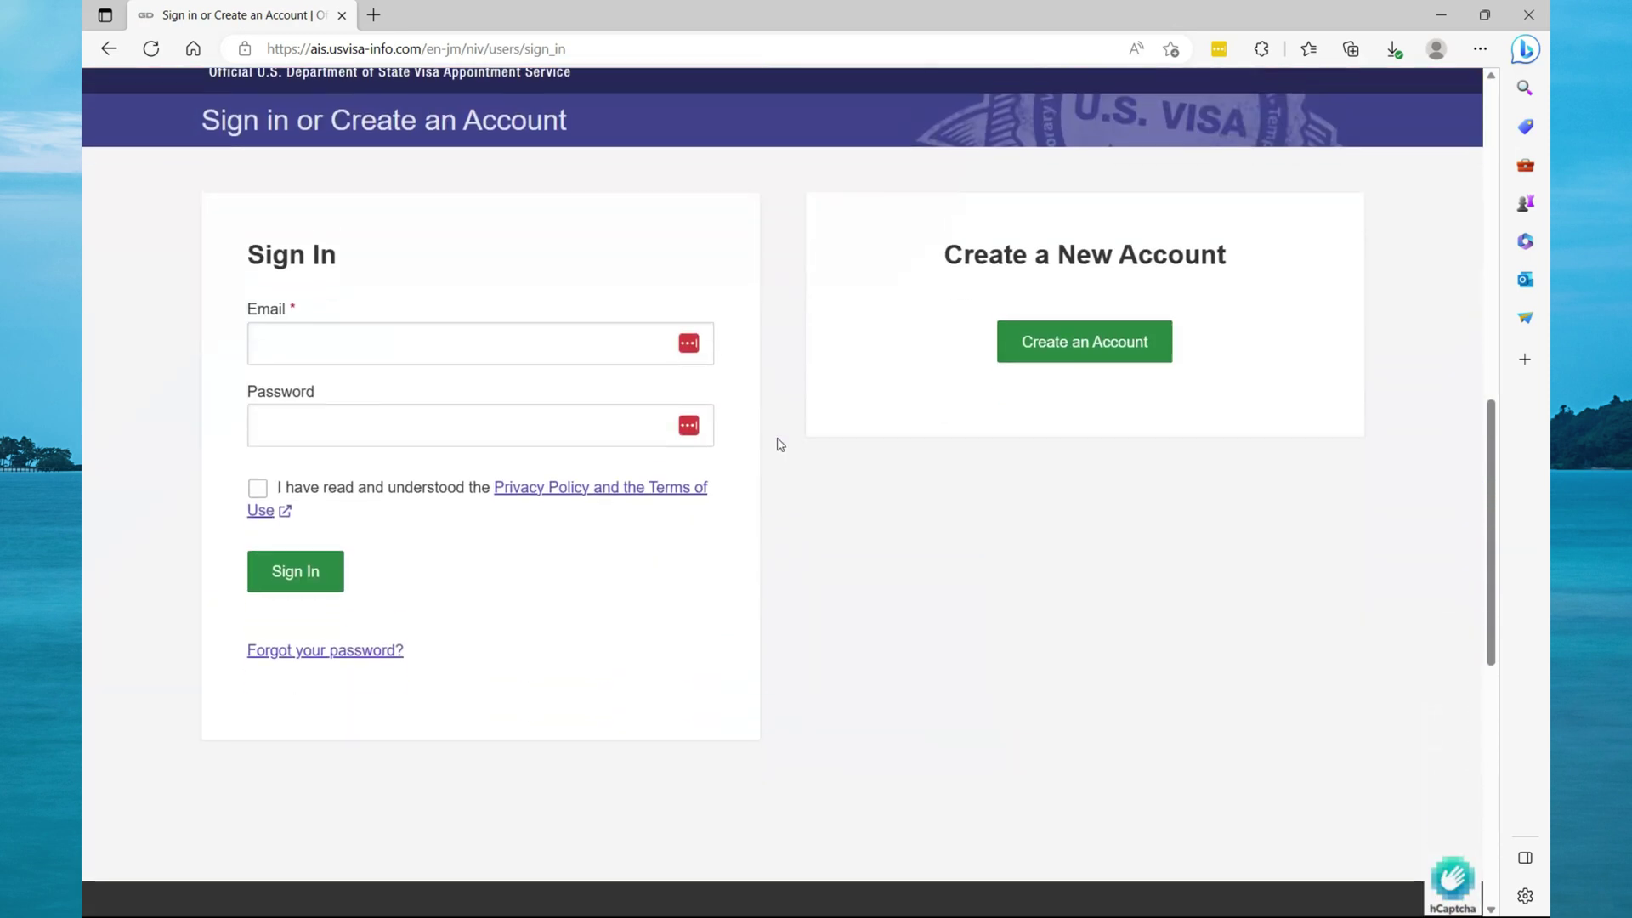
{"action": "left_click", "coordinate": [1069, 346]}
{"action": "scroll", "coordinate": [1069, 363], "scroll_direction": "down", "scroll_amount": 15}
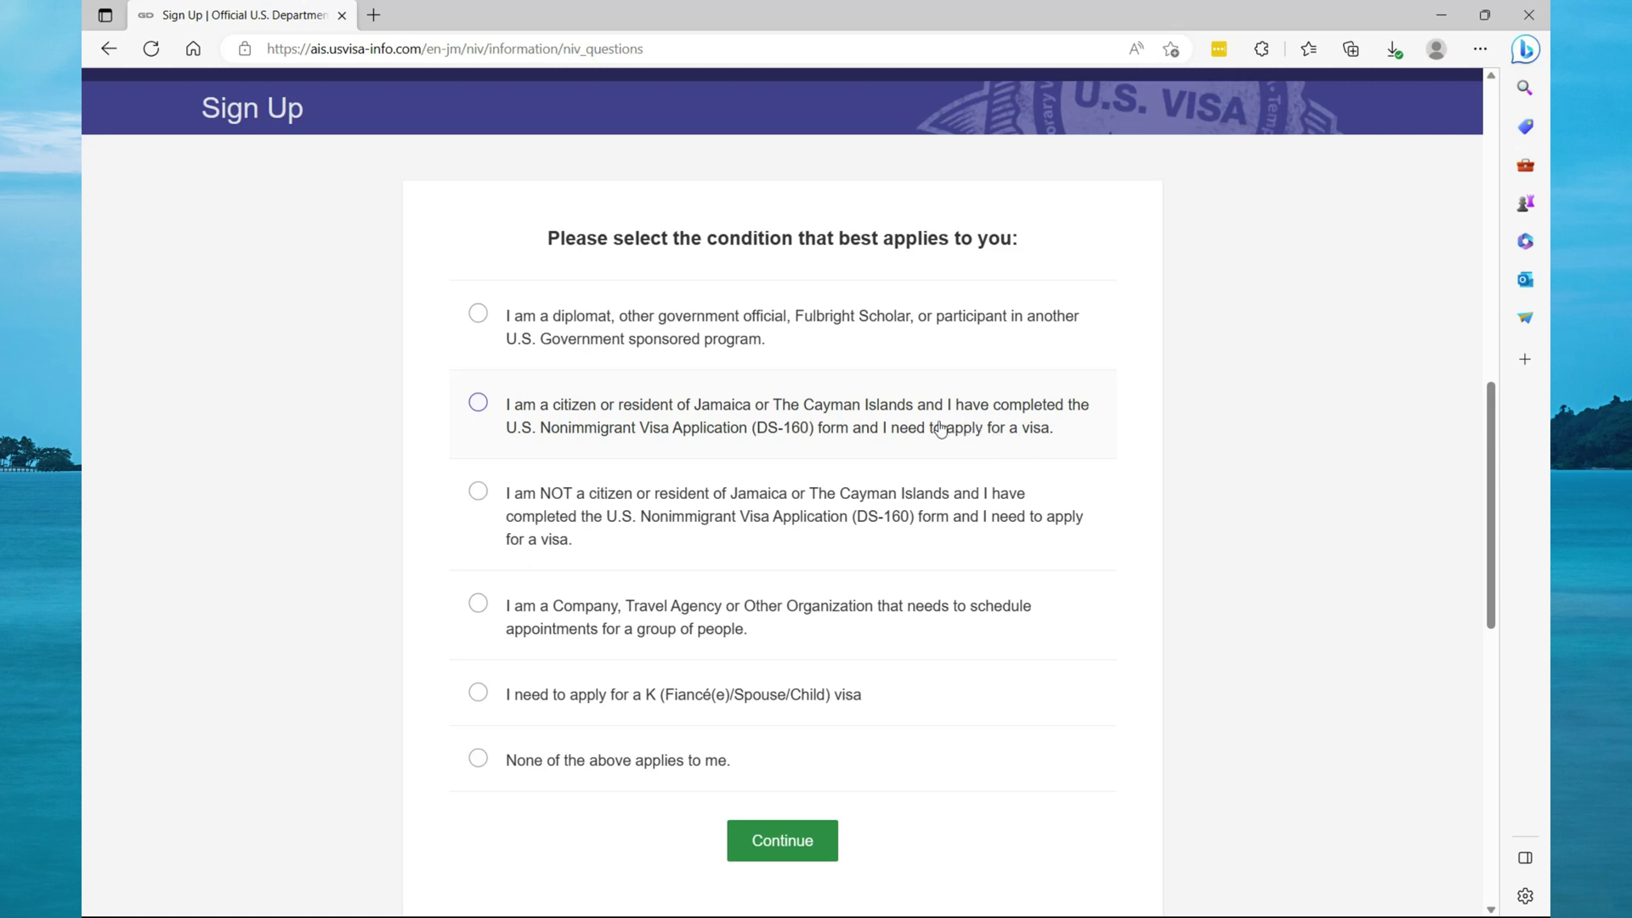
{"action": "left_click", "coordinate": [477, 402]}
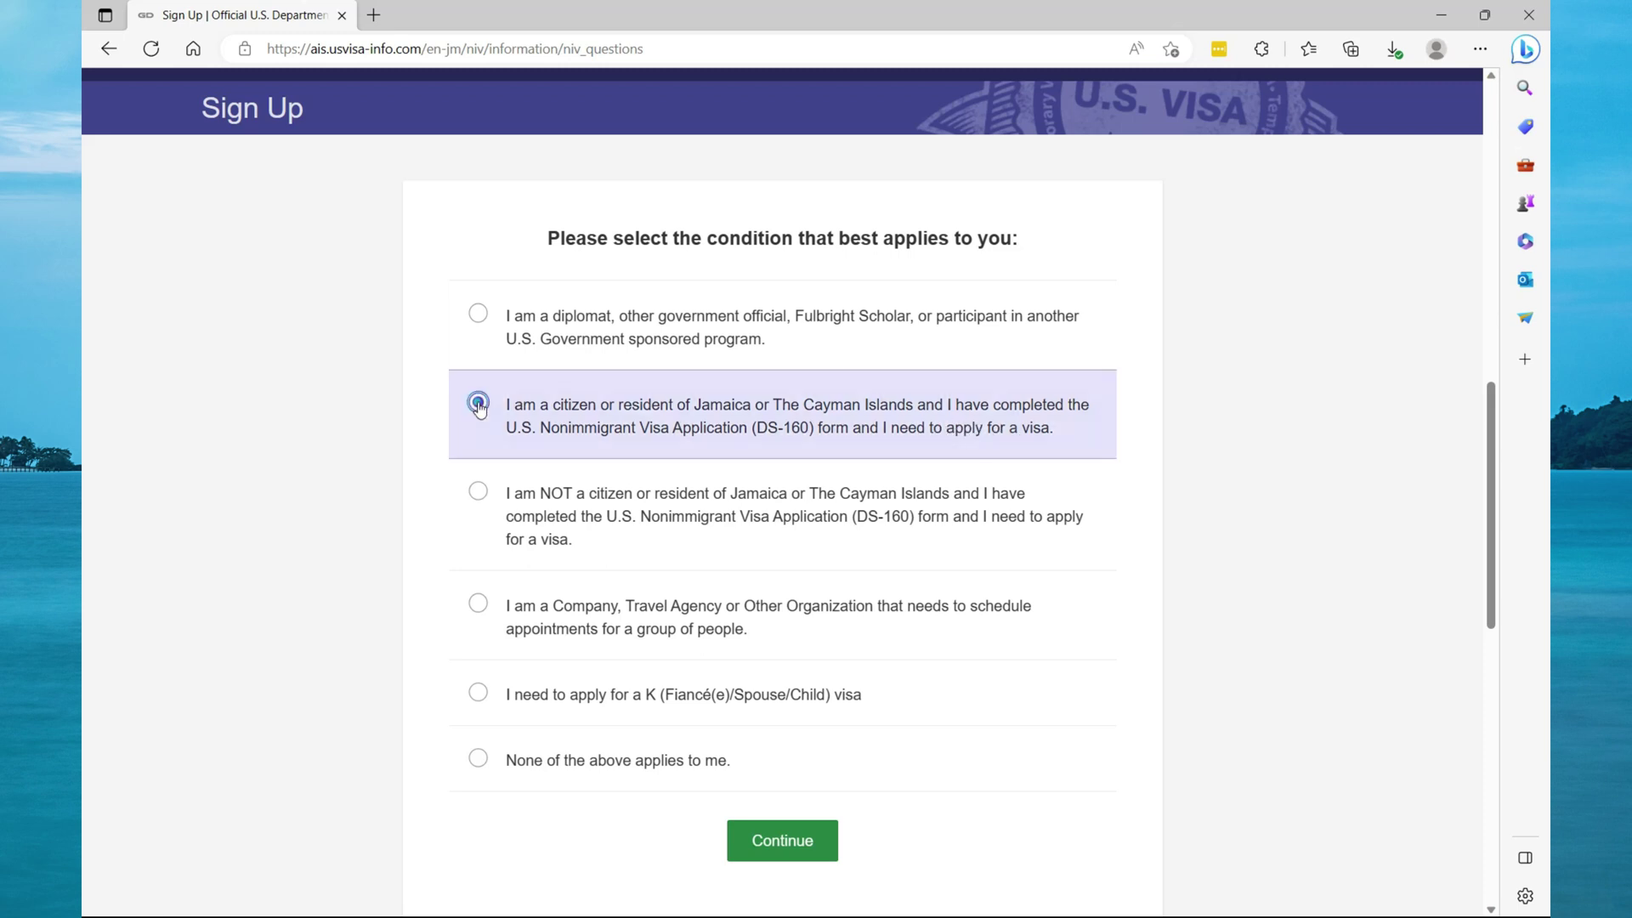
{"action": "left_click", "coordinate": [799, 840]}
{"action": "scroll", "coordinate": [1167, 542], "scroll_direction": "down", "scroll_amount": 3}
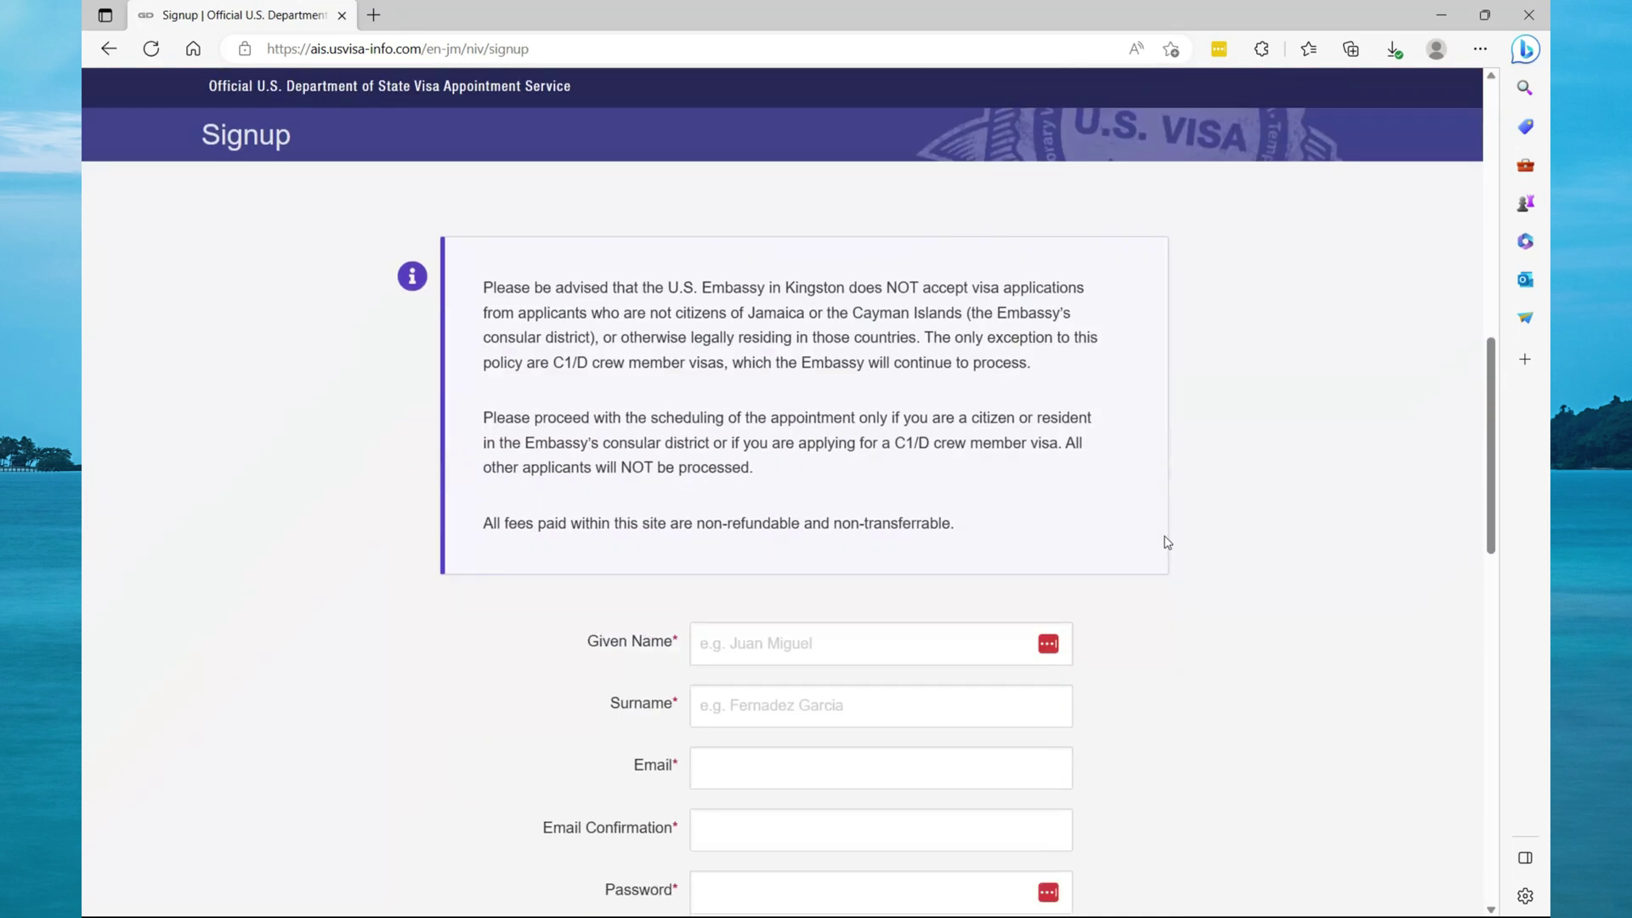
Enter the applicant's given name and fill the surname from a saved suggestion.
{"action": "left_click", "coordinate": [903, 621]}
{"action": "left_click", "coordinate": [850, 684]}
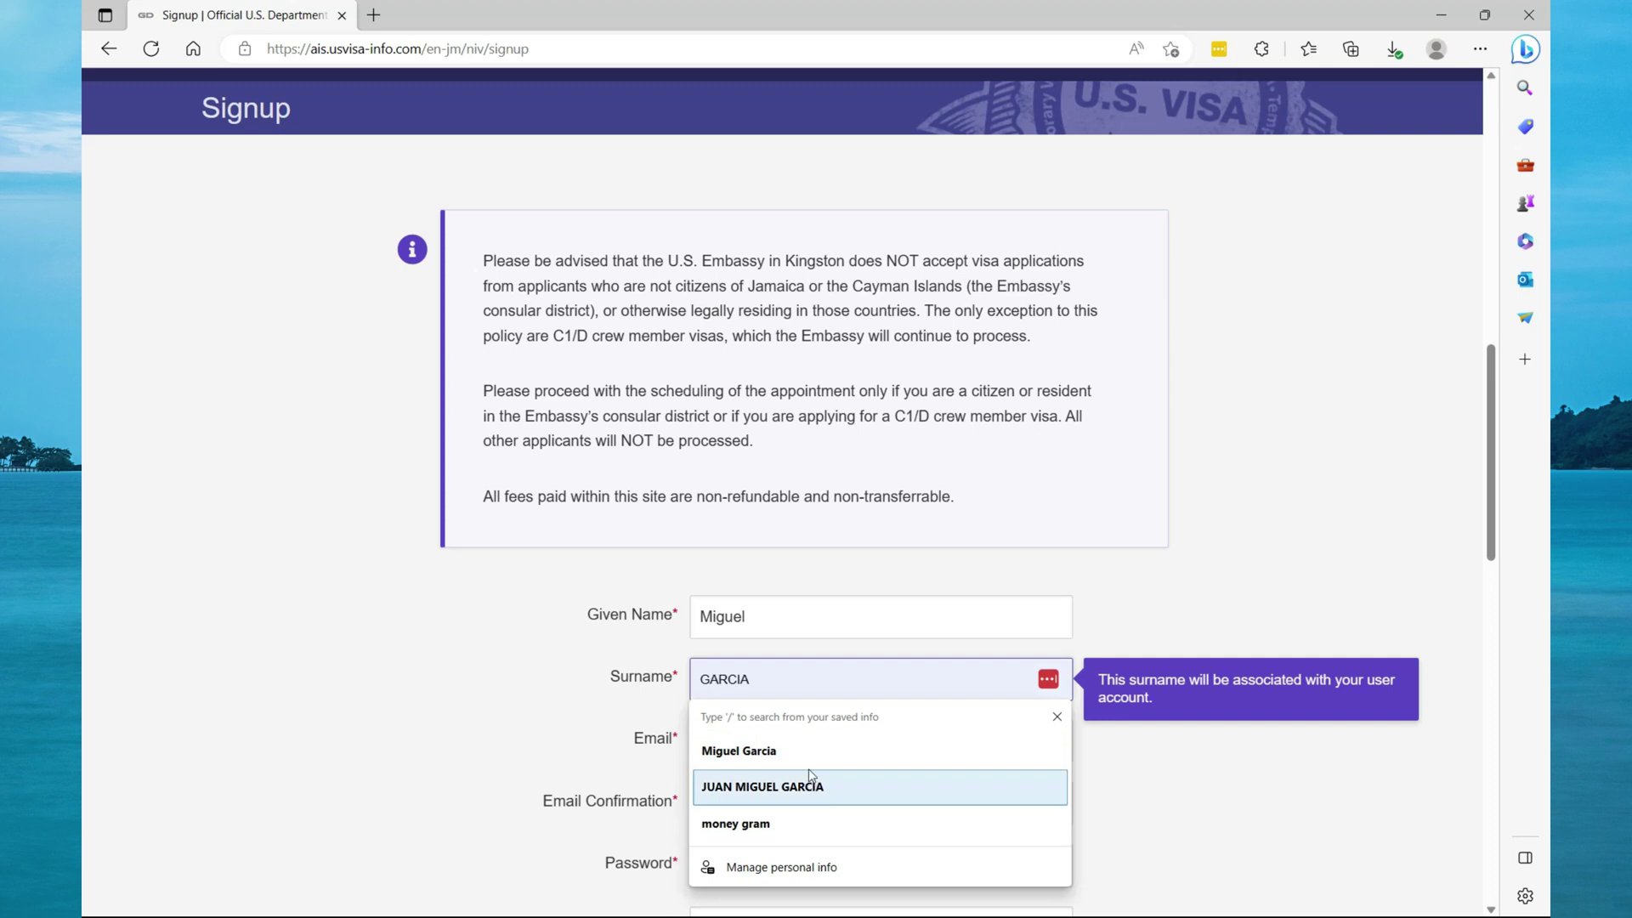
{"action": "left_click", "coordinate": [935, 751]}
Enter the applicant's e-mail address and its confirmation, then the password twice.
{"action": "left_click", "coordinate": [864, 753]}
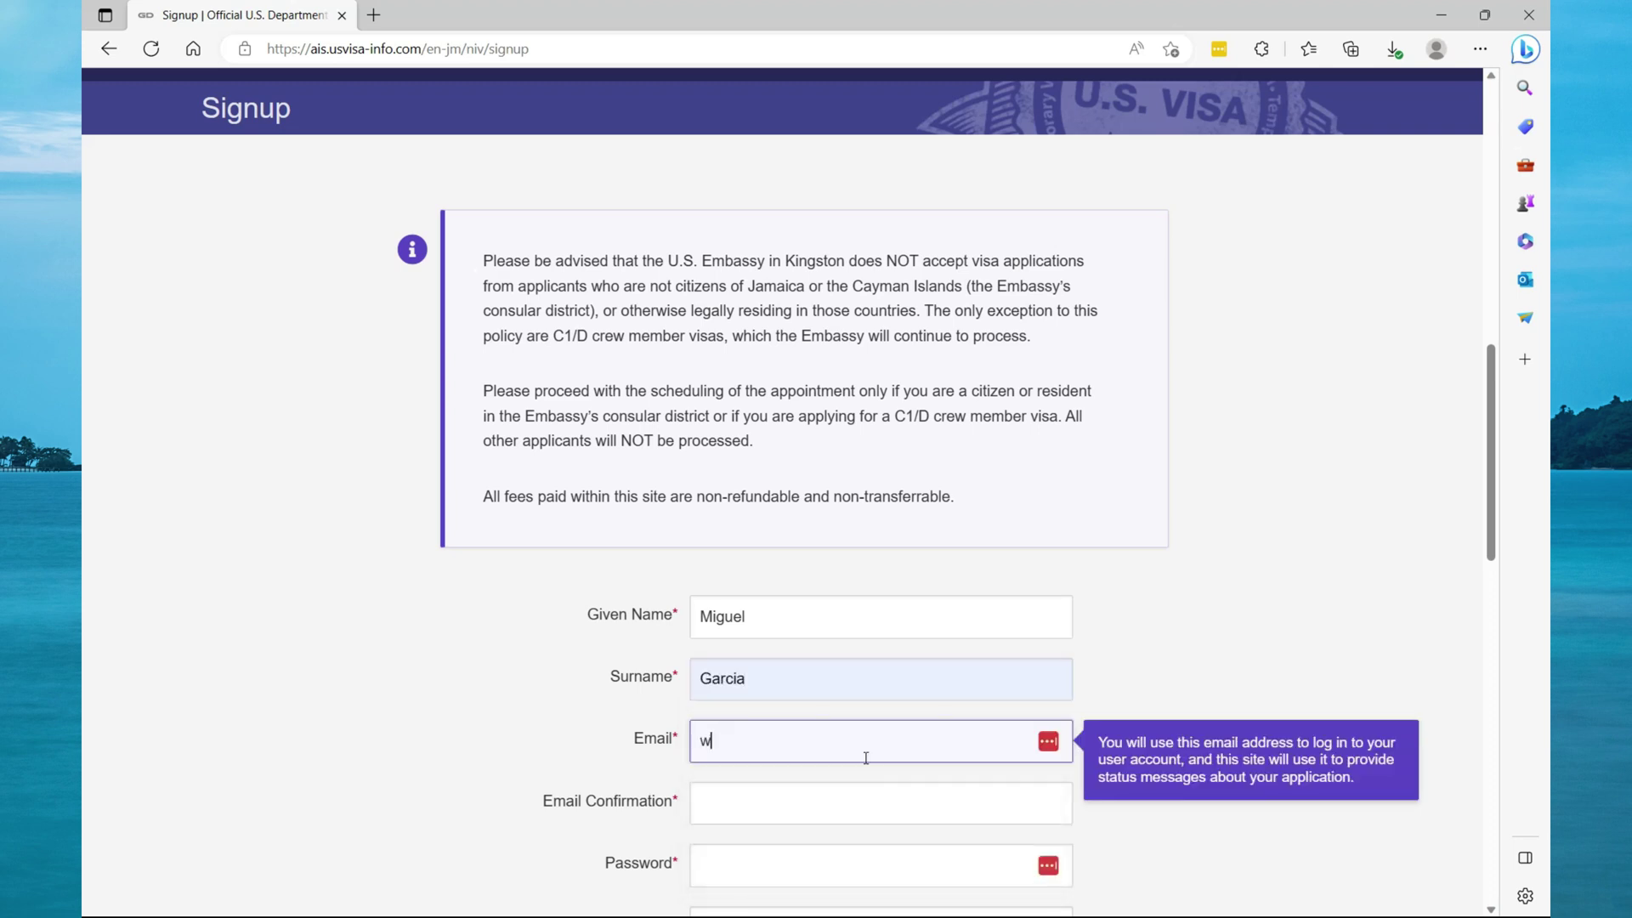
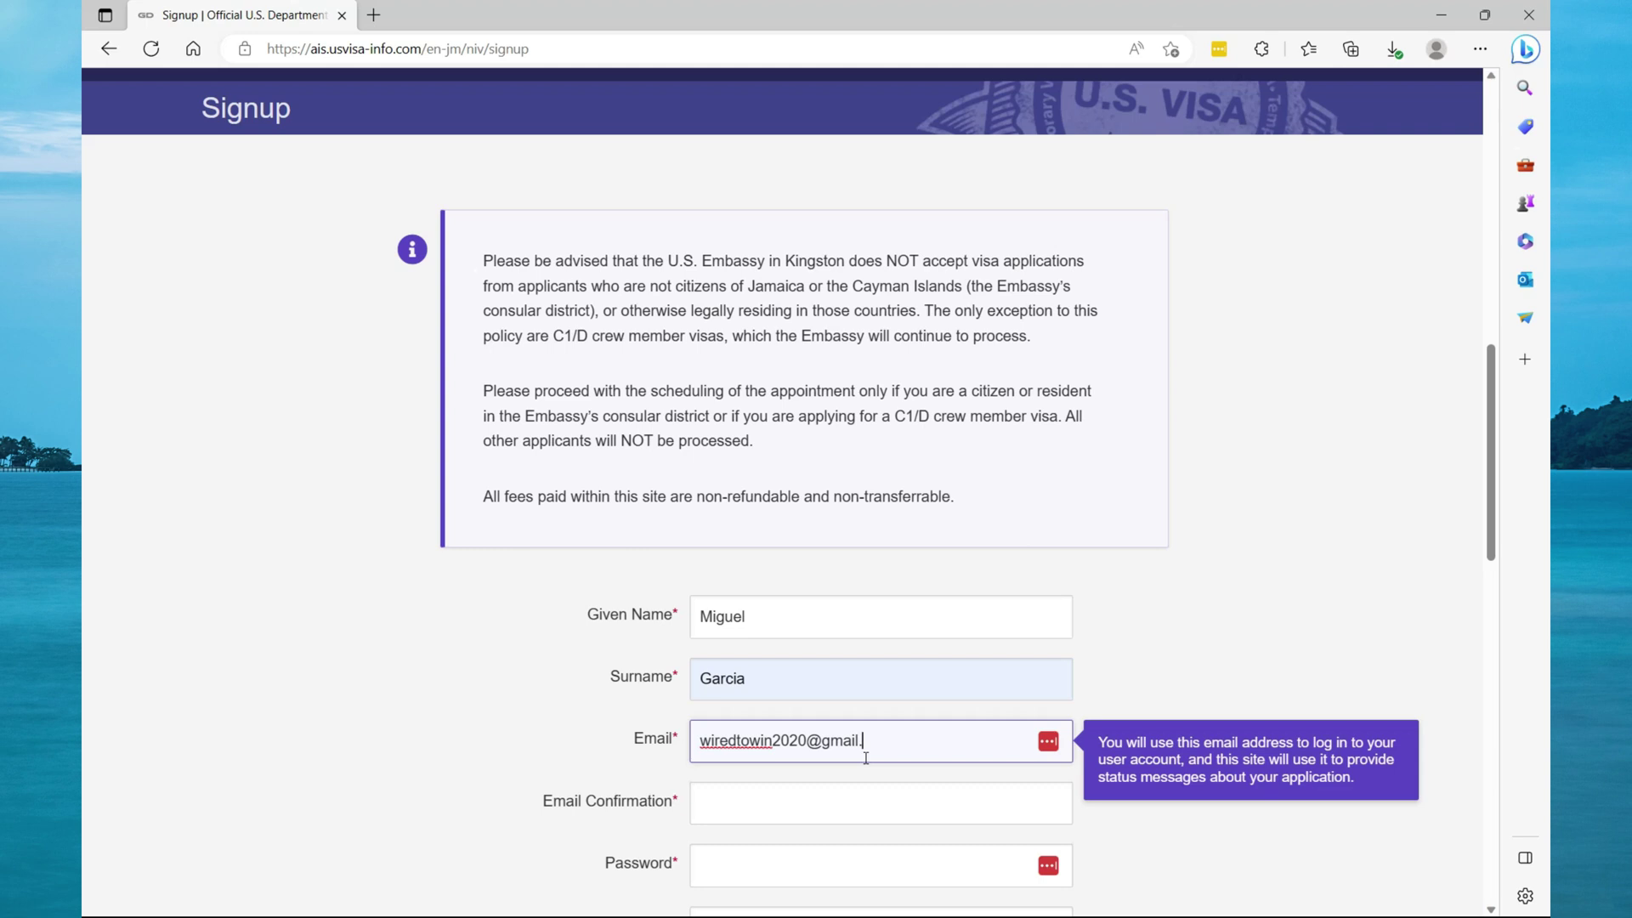
{"action": "key", "text": "Tab"}
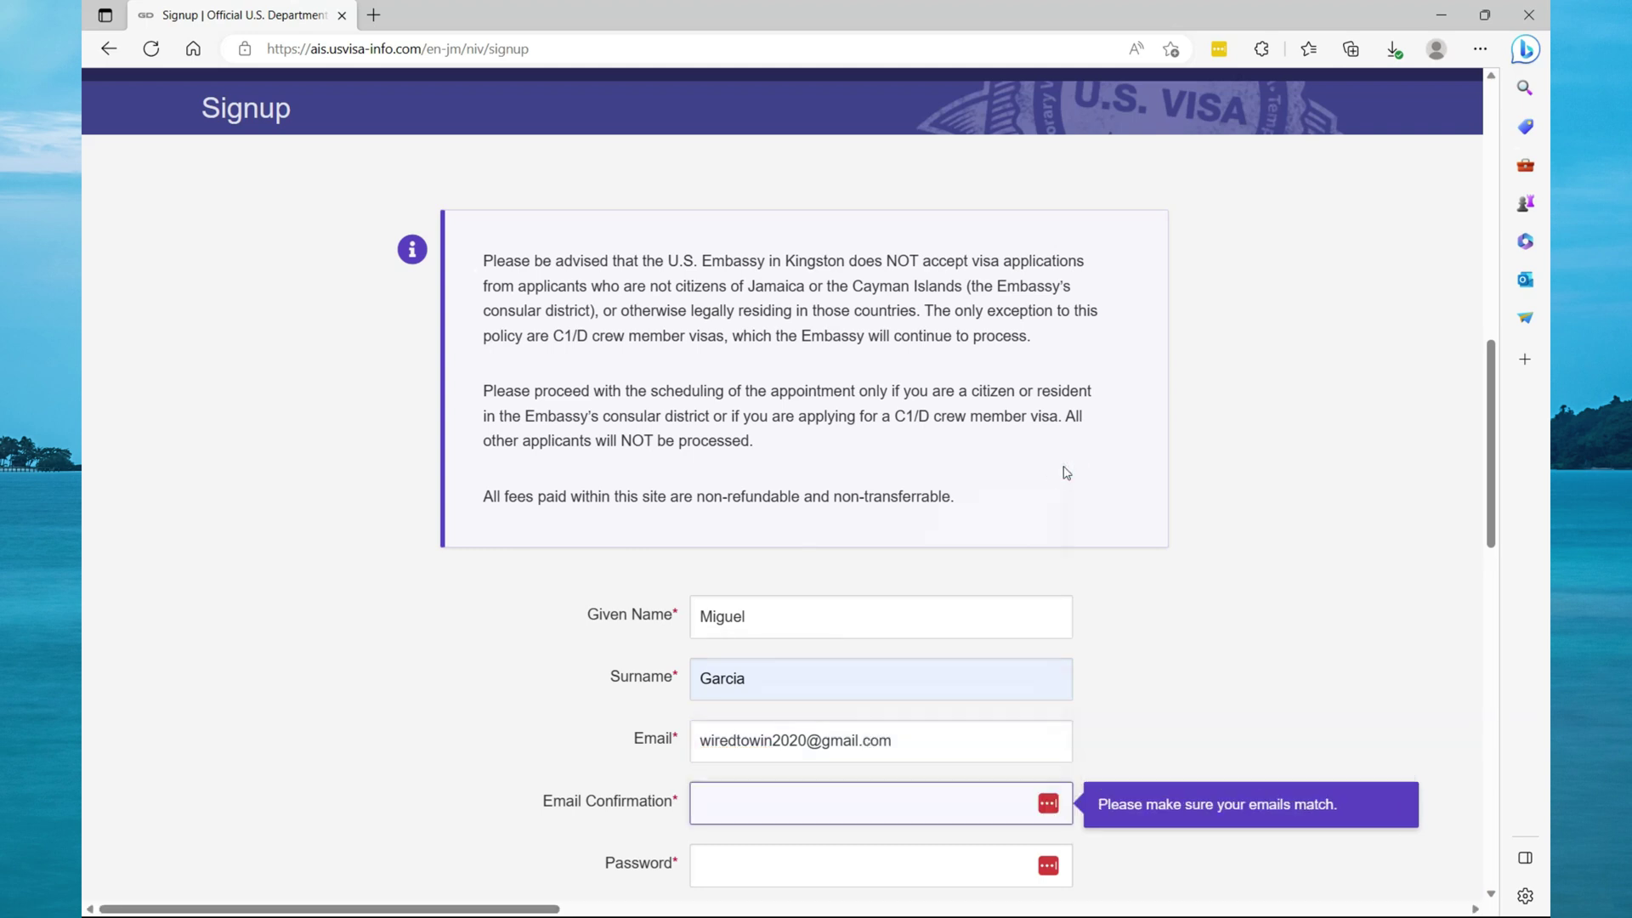
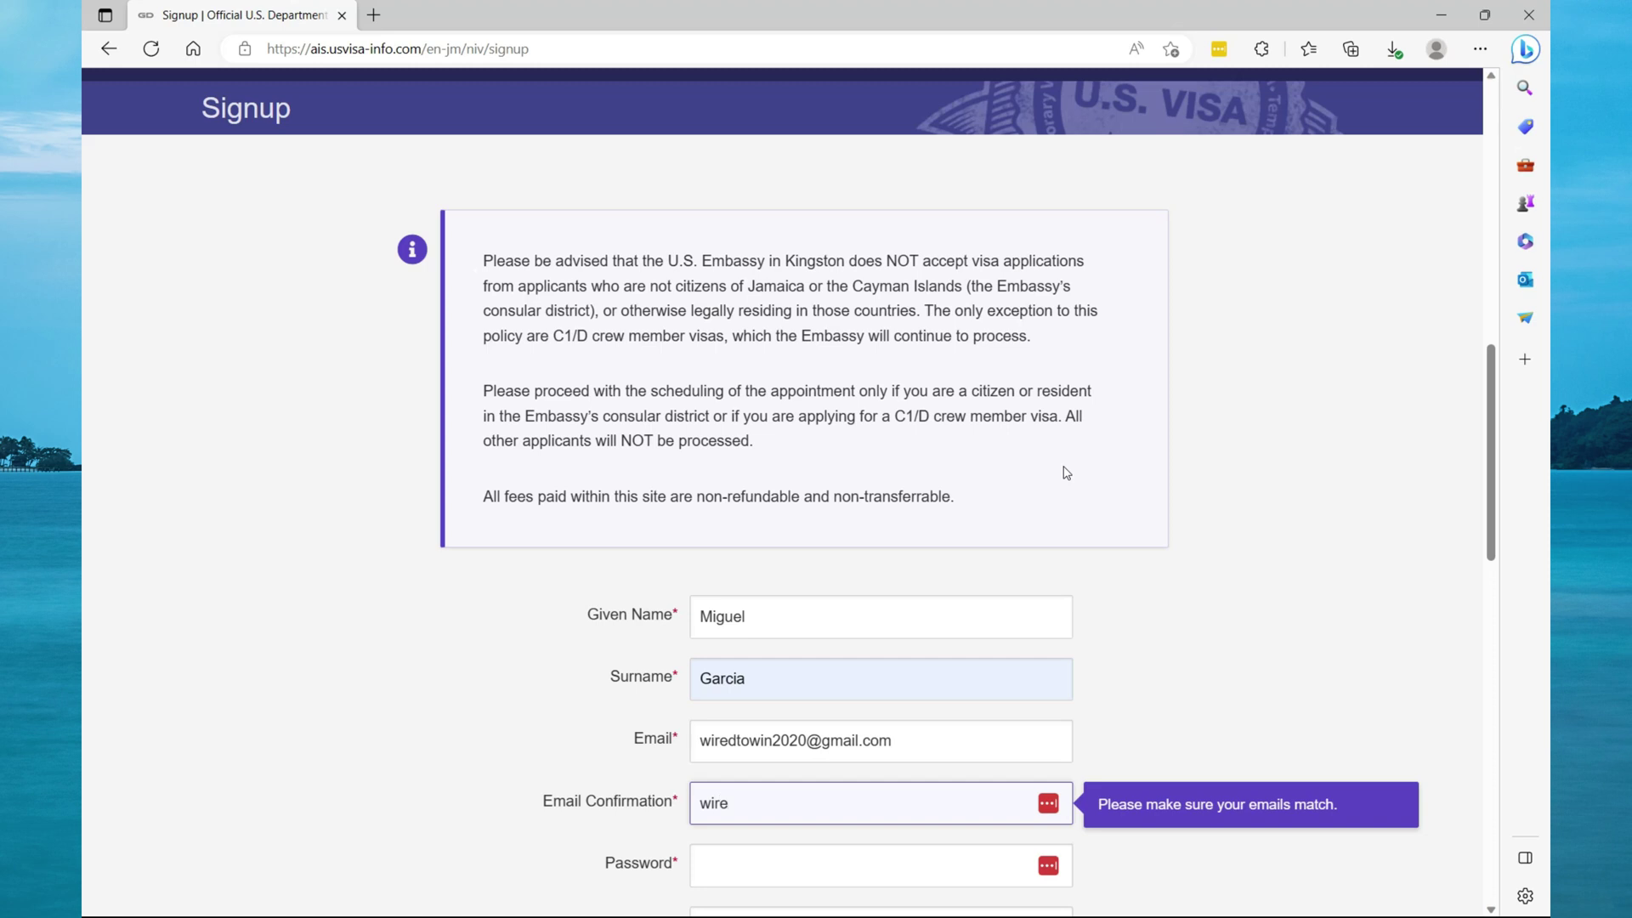
{"action": "key", "text": "Tab"}
{"action": "type", "text": "••••••••••"}
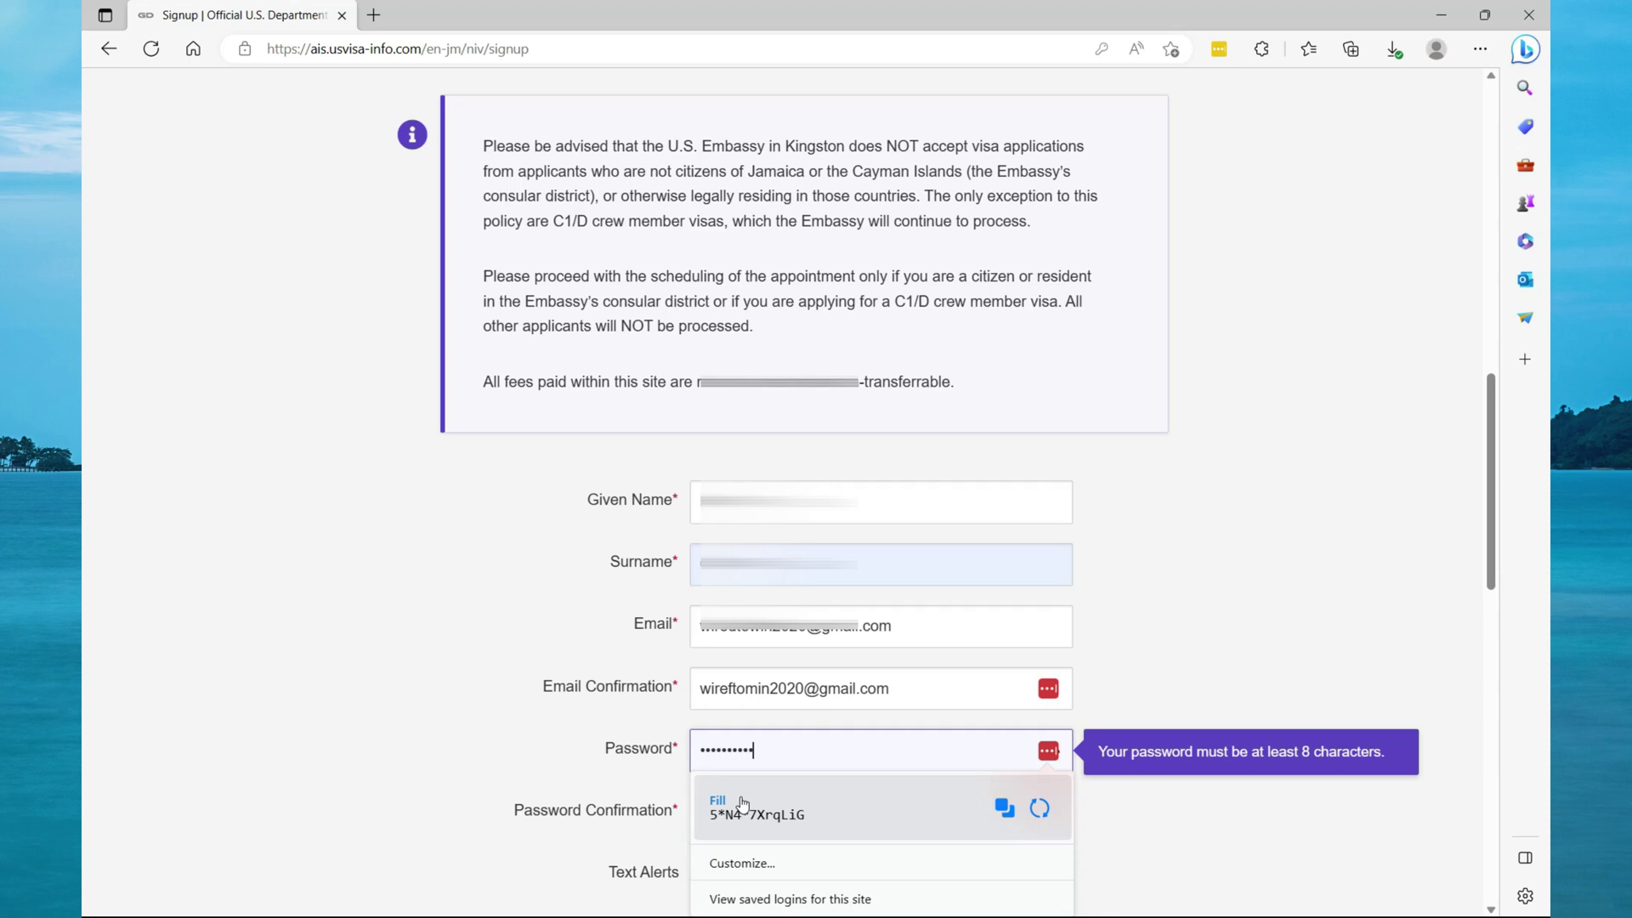
{"action": "type", "text": "•"}
{"action": "key", "text": "Tab"}
{"action": "type", "text": "•••••••••••"}
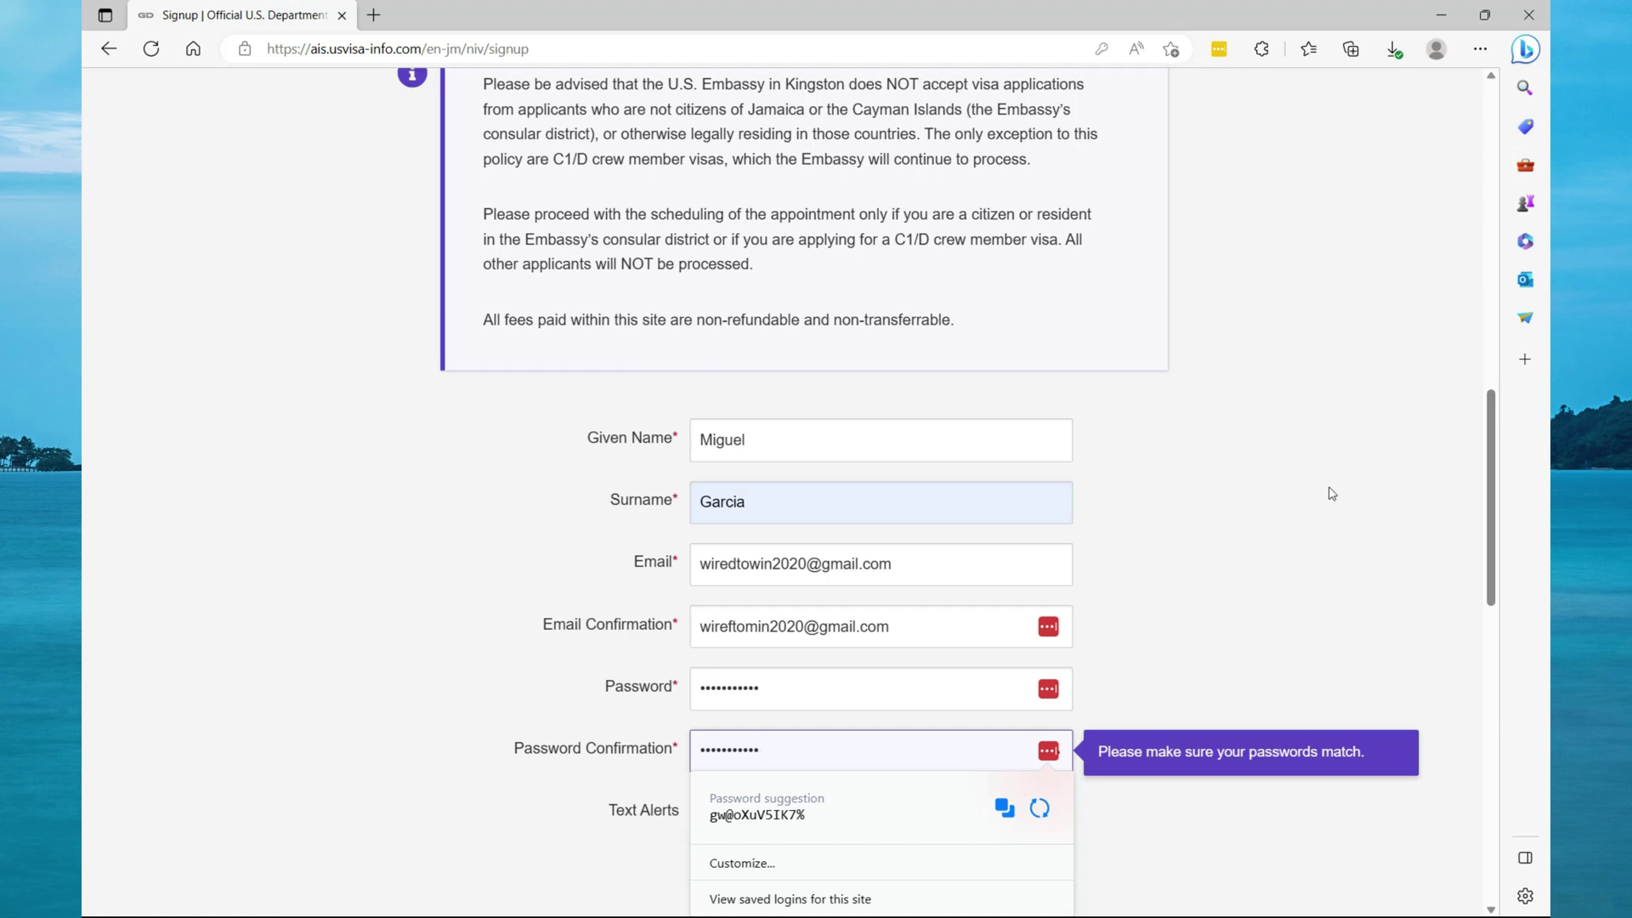
{"action": "left_click", "coordinate": [1296, 525]}
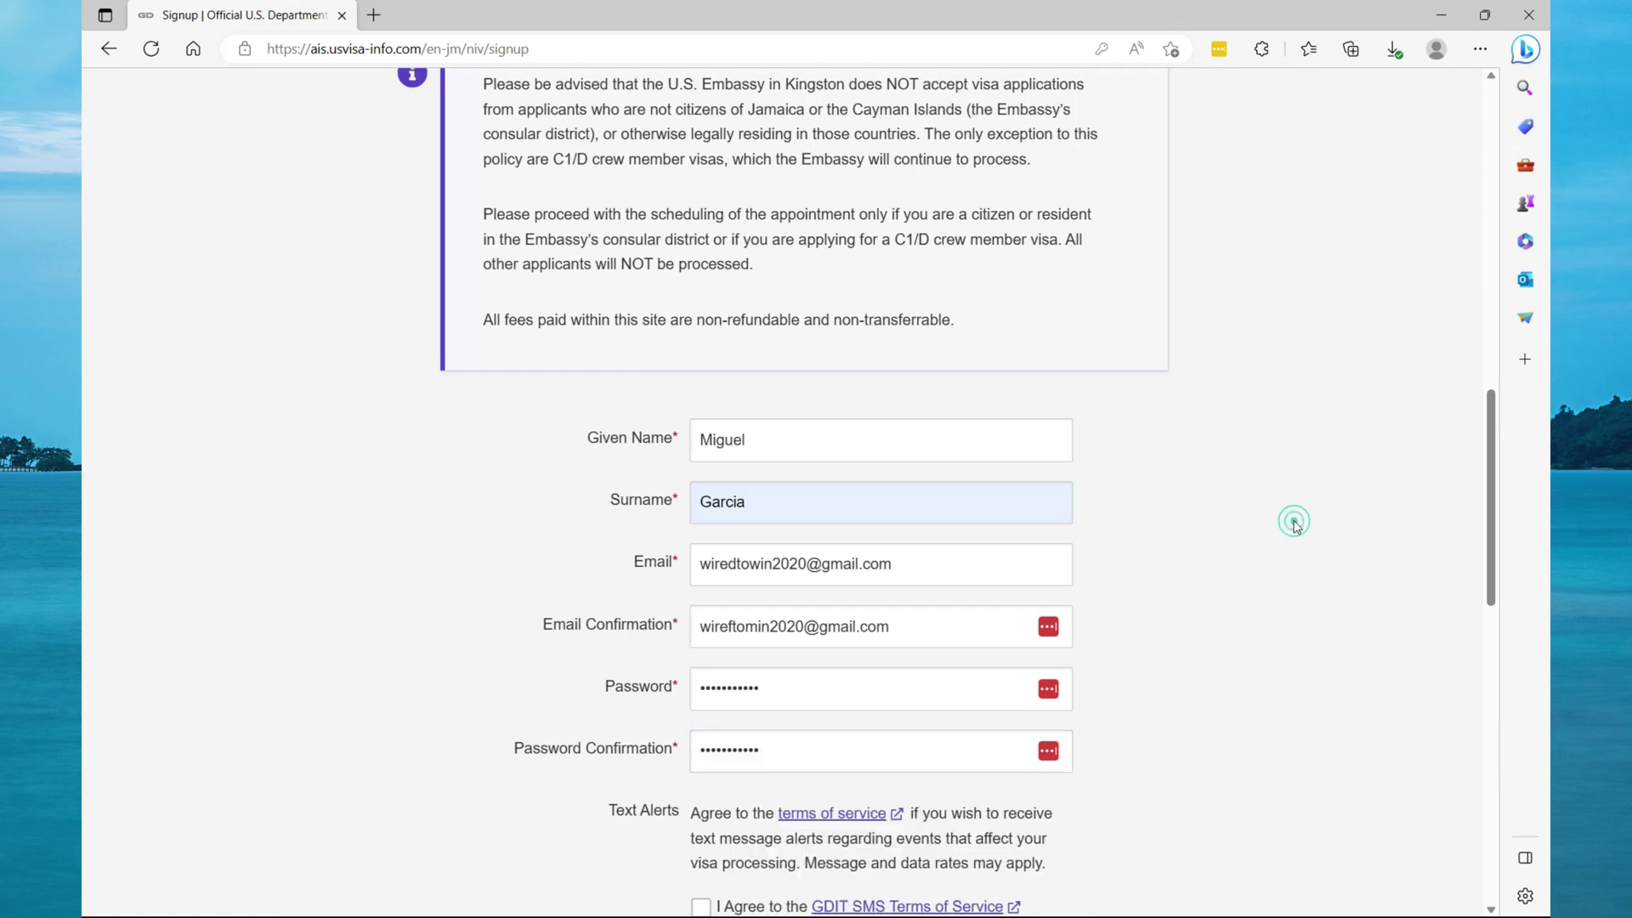
Fix the two typos in the confirmation e-mail so it matches the original.
{"action": "left_click", "coordinate": [733, 627]}
{"action": "key", "text": "BackSpace"}
{"action": "type", "text": "d"}
{"action": "left_click", "coordinate": [763, 628]}
{"action": "key", "text": "BackSpace"}
{"action": "type", "text": "w"}
{"action": "scroll", "coordinate": [1195, 747], "scroll_direction": "down", "scroll_amount": 3}
{"action": "scroll", "coordinate": [703, 524], "scroll_direction": "down", "scroll_amount": 1}
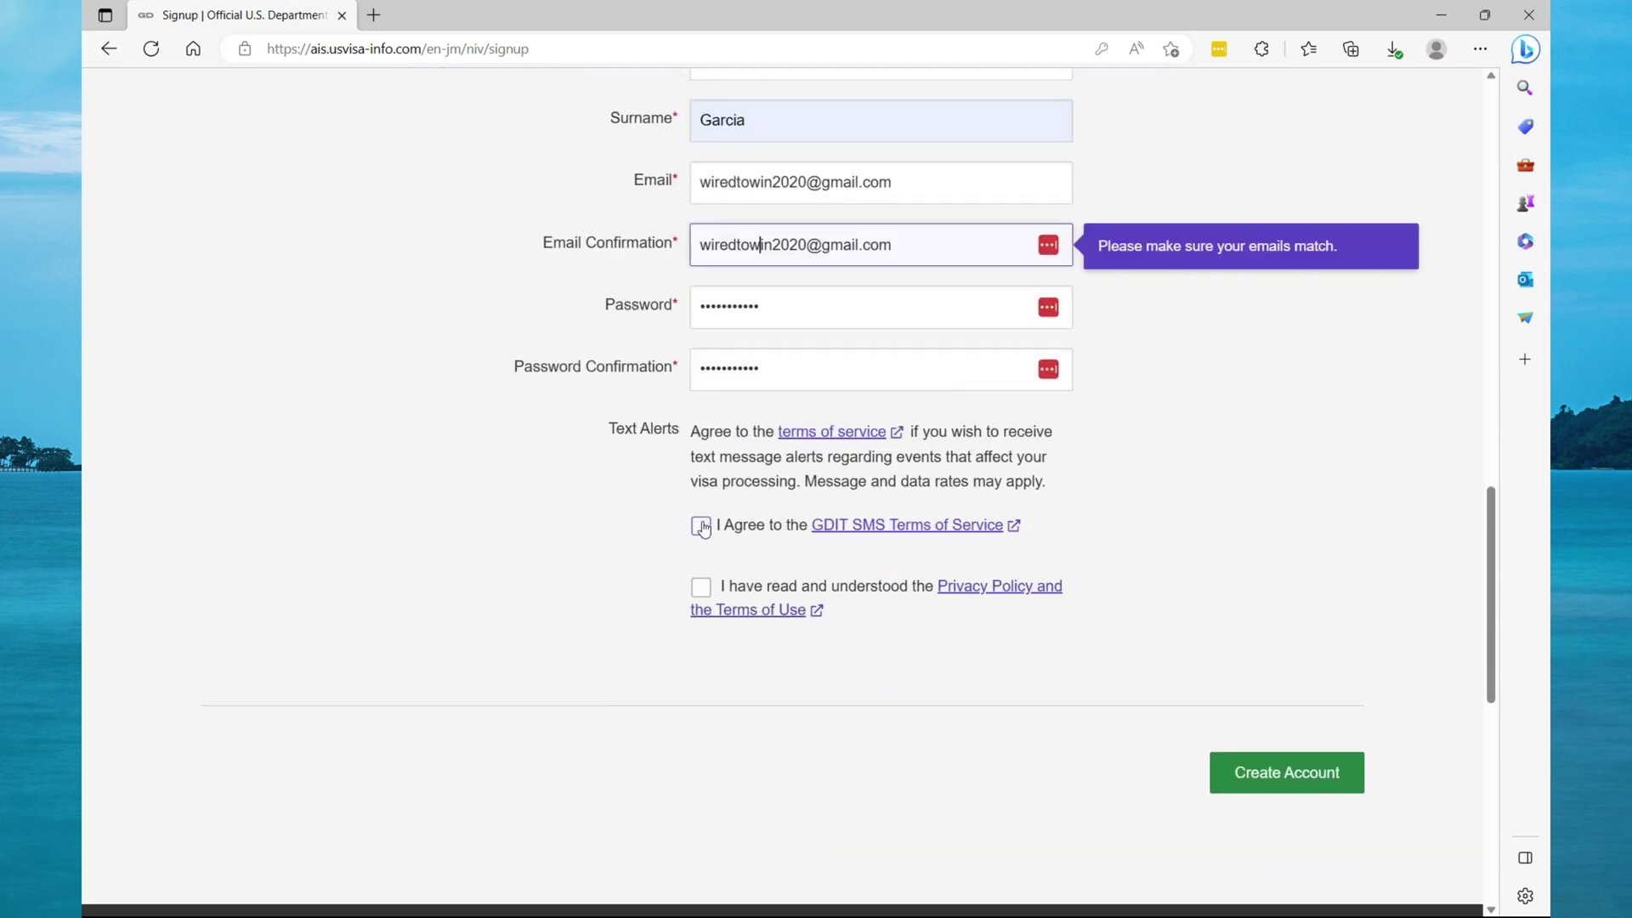
Opt into text message alerts and enter the applicant's mobile phone number.
{"action": "left_click", "coordinate": [702, 526]}
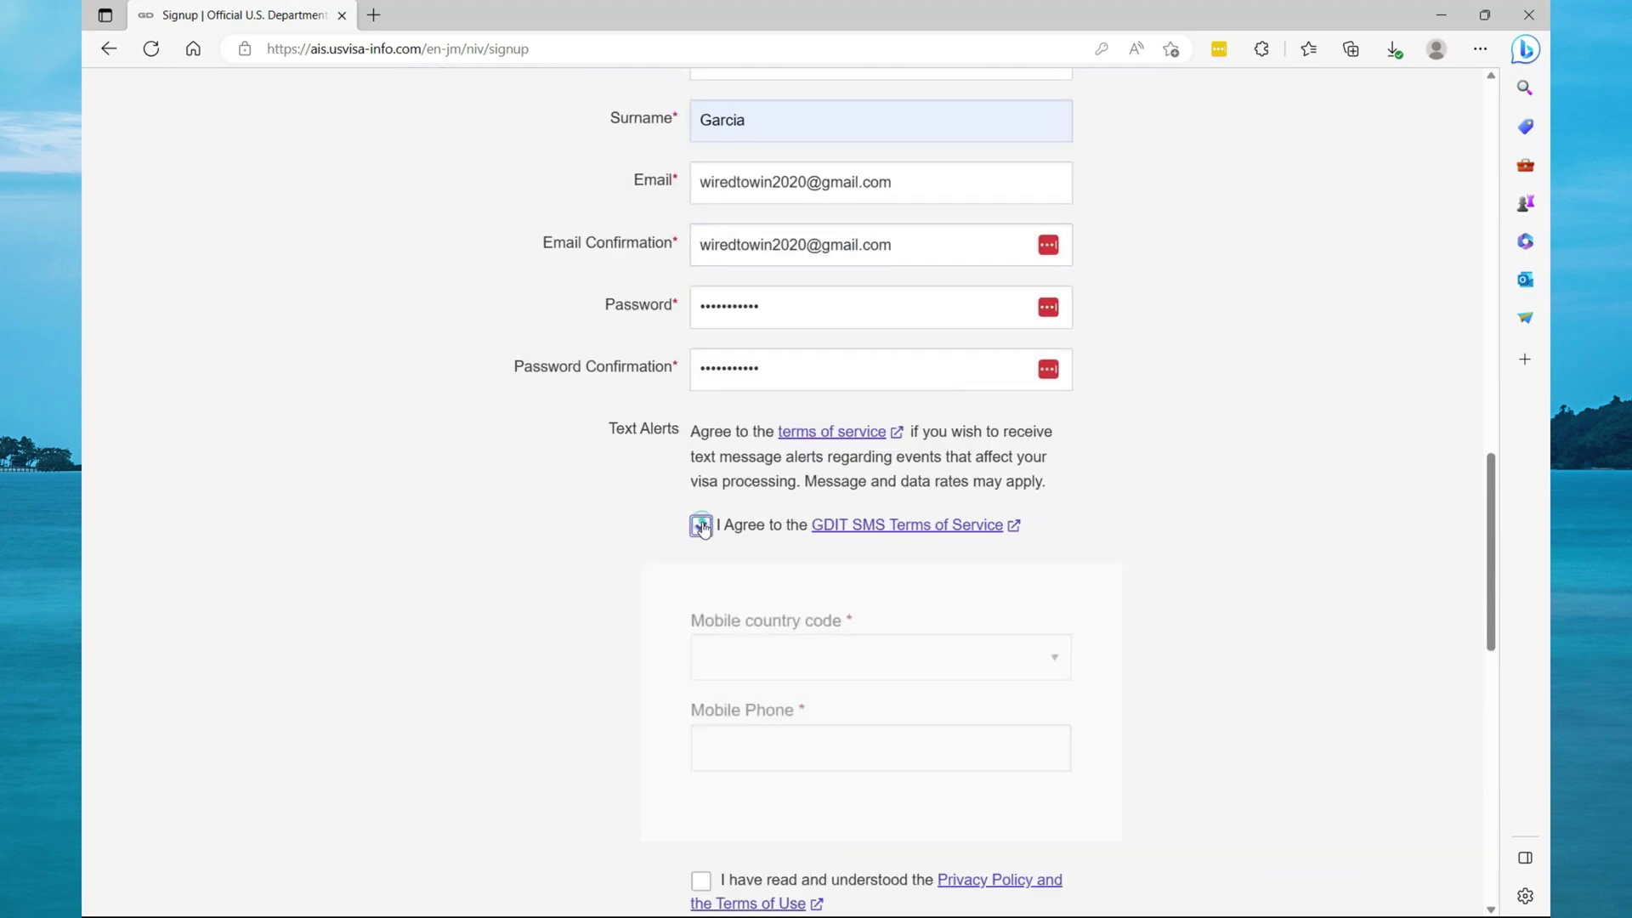
{"action": "left_click", "coordinate": [814, 745]}
{"action": "type", "text": "3146749"}
Accept the Privacy Policy and Terms of Use and create the account.
{"action": "scroll", "coordinate": [736, 625], "scroll_direction": "down", "scroll_amount": 3}
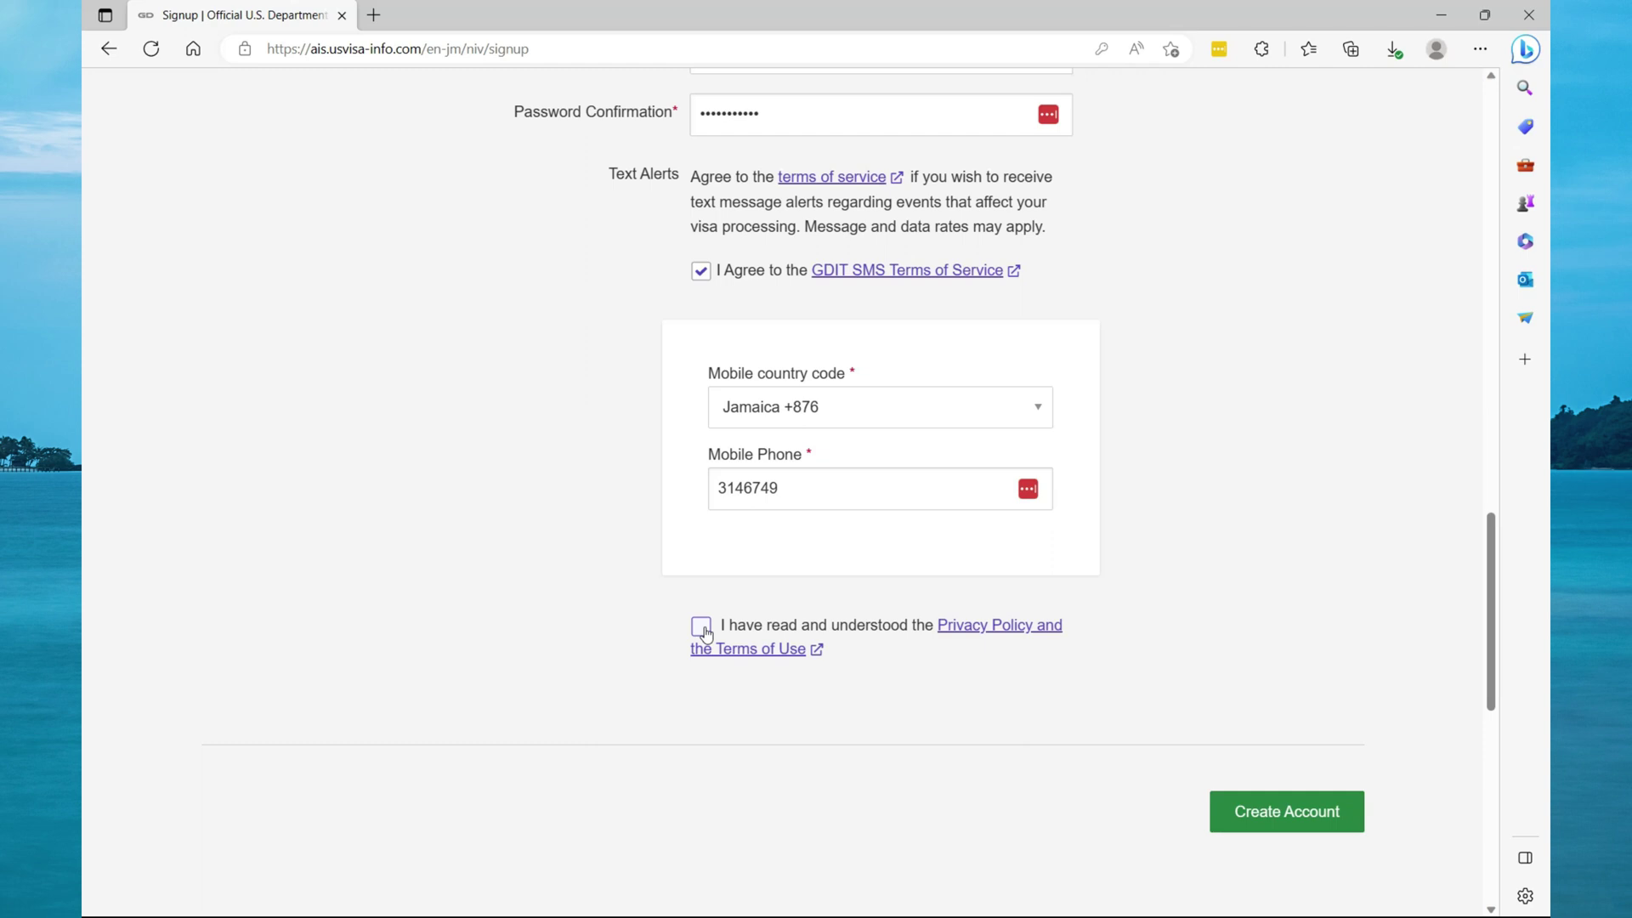
{"action": "left_click", "coordinate": [702, 629]}
{"action": "left_click", "coordinate": [1288, 810]}
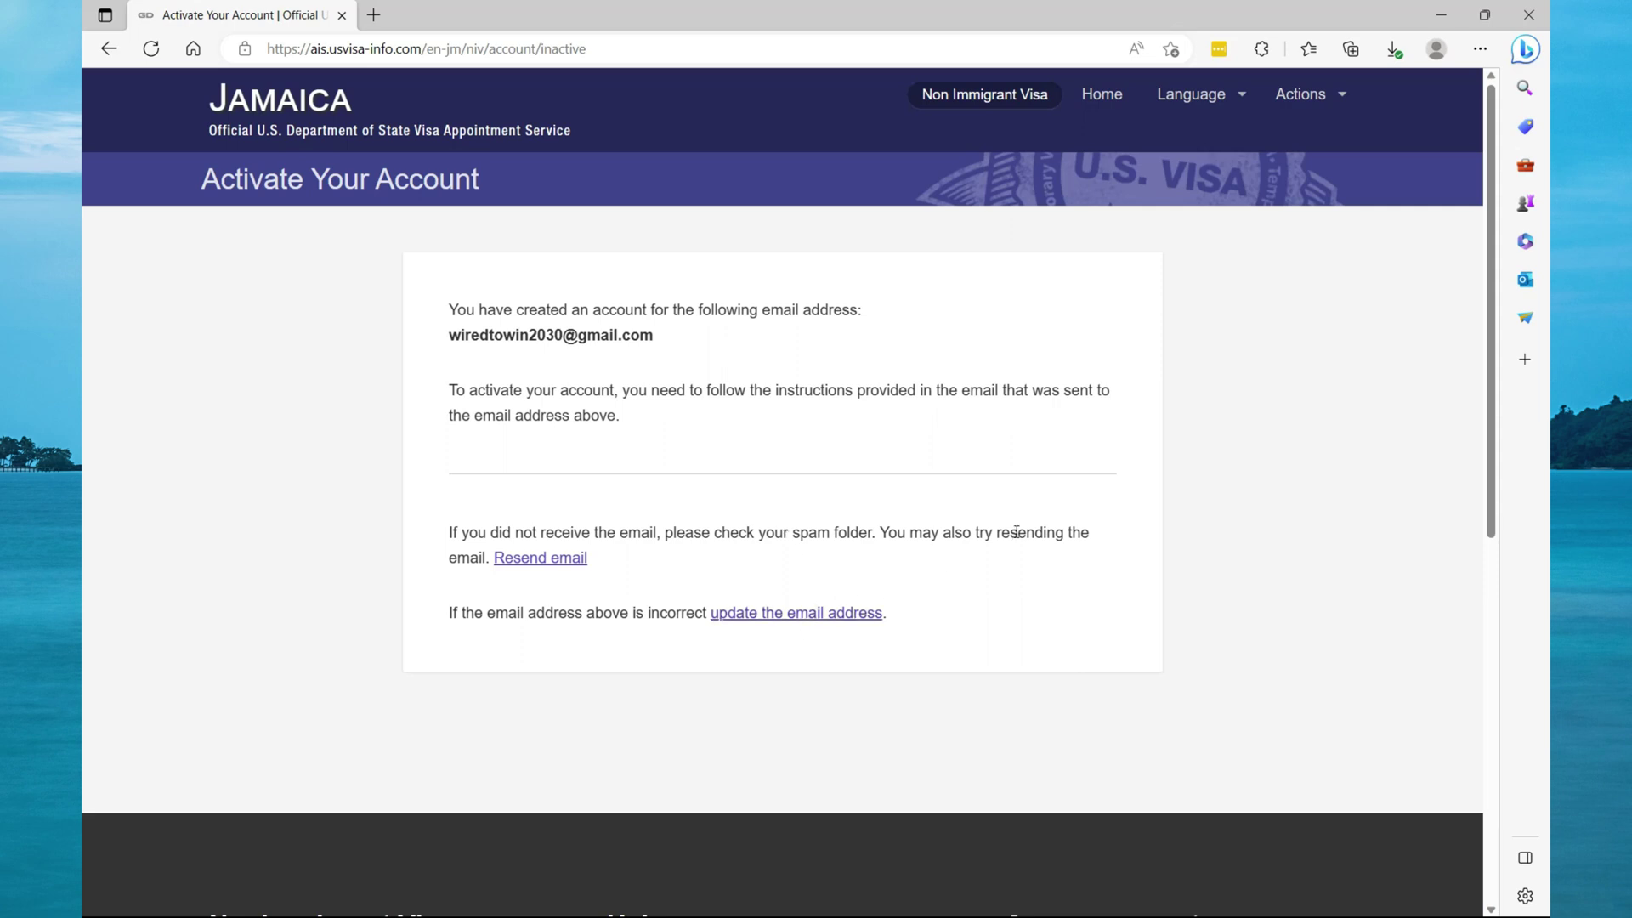
In Gmail, open the Confirmation instructions email and follow its activation link.
{"action": "key", "text": "ctrl+t"}
{"action": "type", "text": "gmai"}
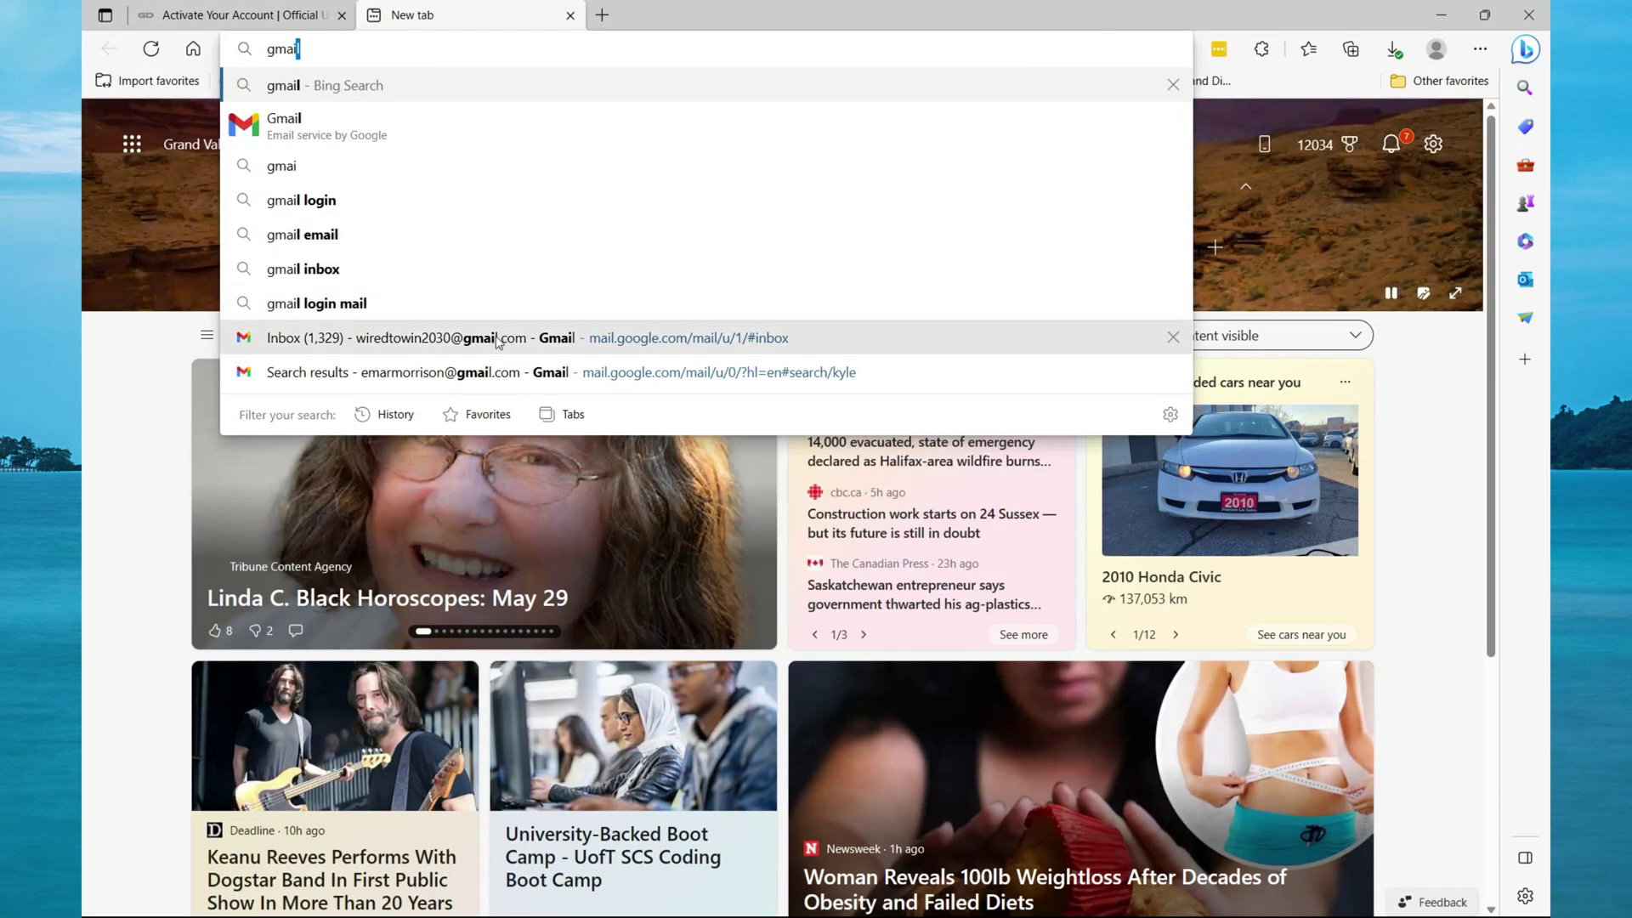
{"action": "left_click", "coordinate": [499, 339]}
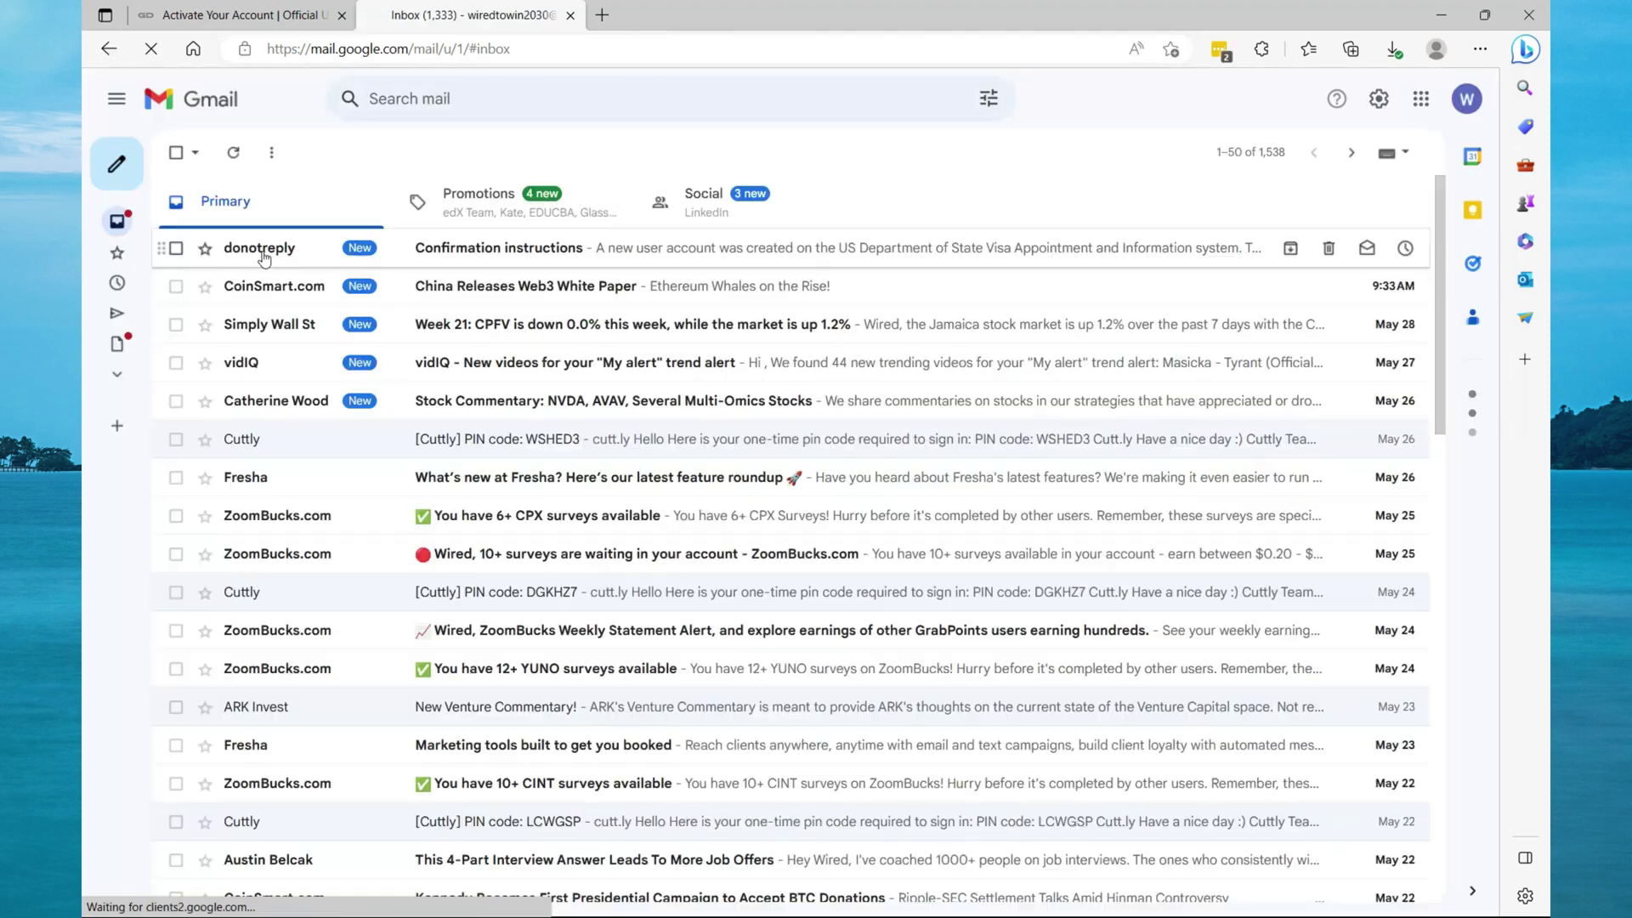
{"action": "left_click", "coordinate": [262, 250]}
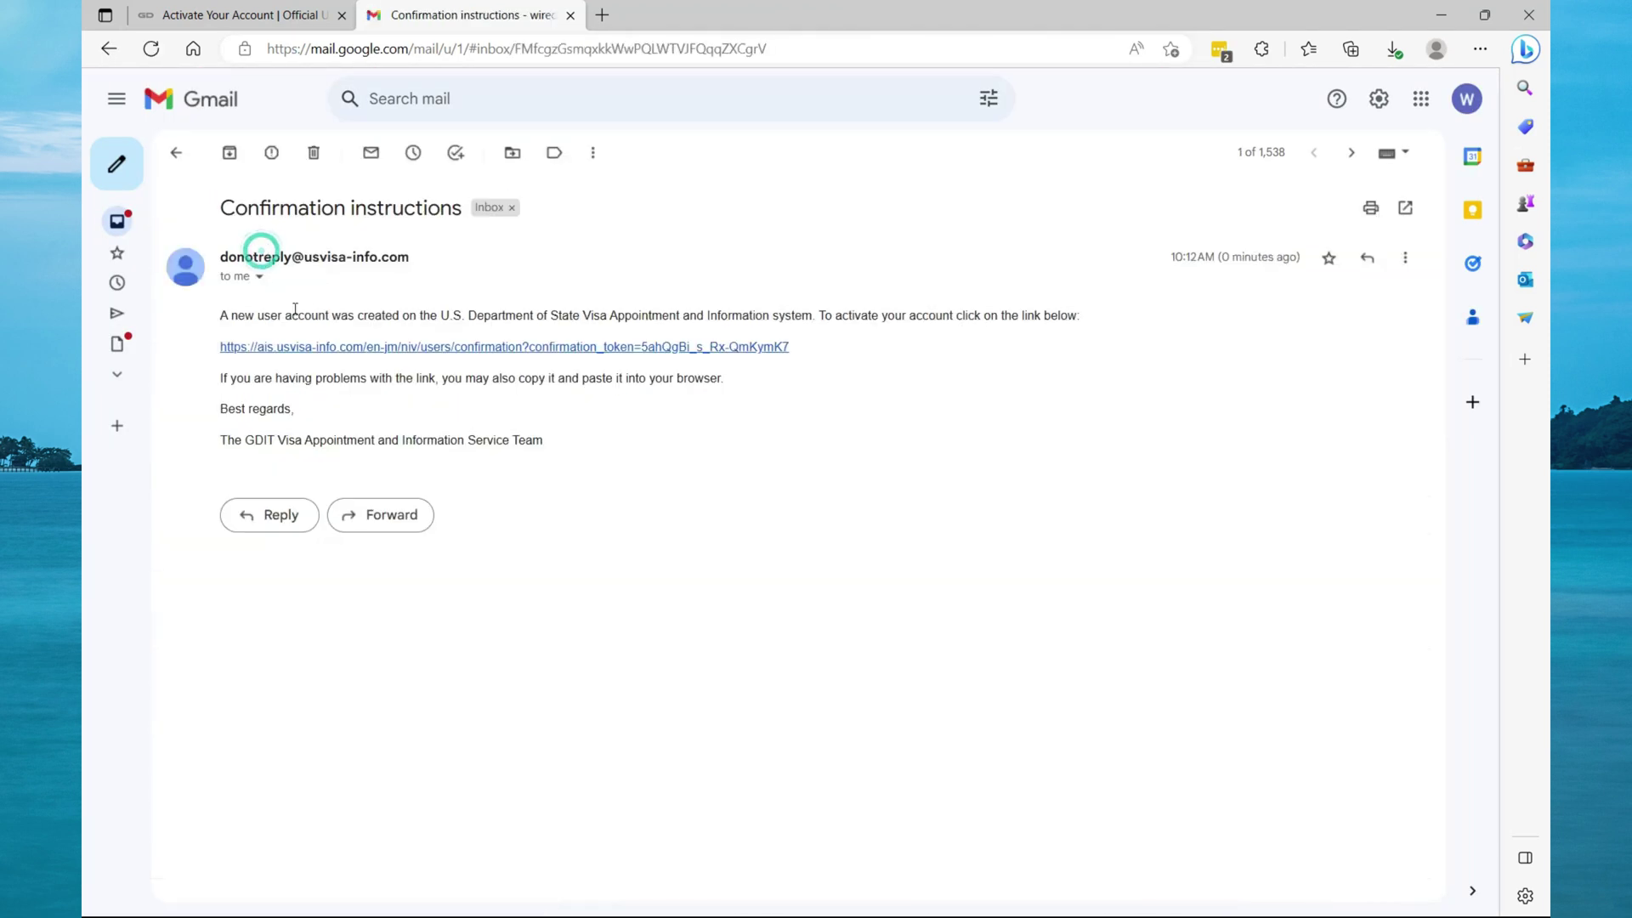
{"action": "left_click", "coordinate": [366, 346]}
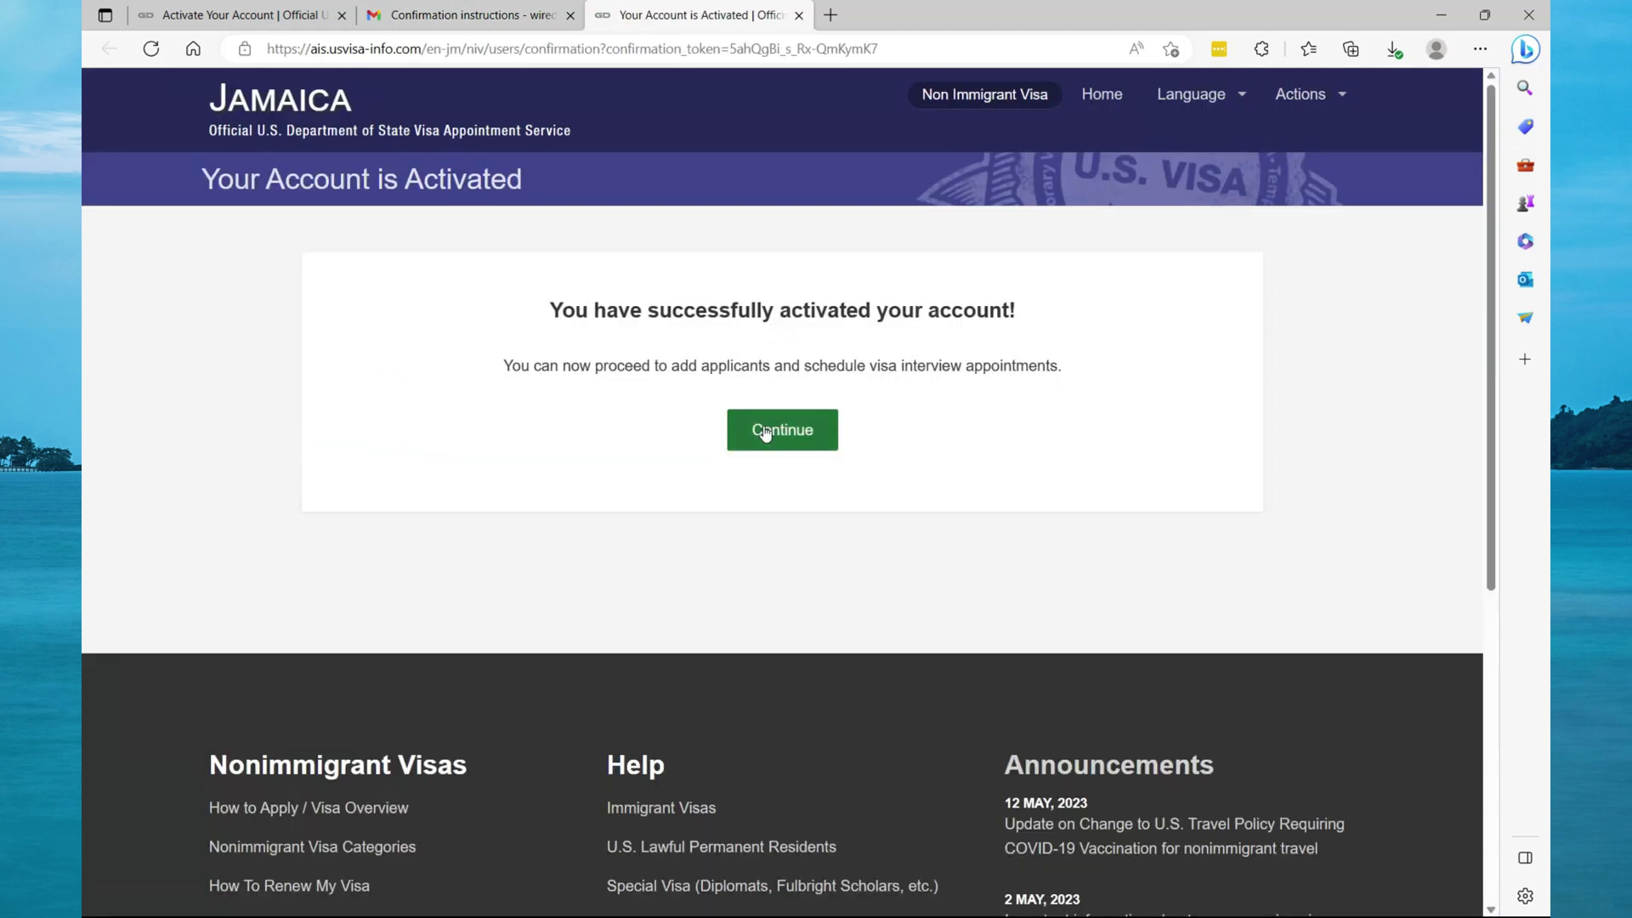
{"action": "left_click", "coordinate": [772, 430]}
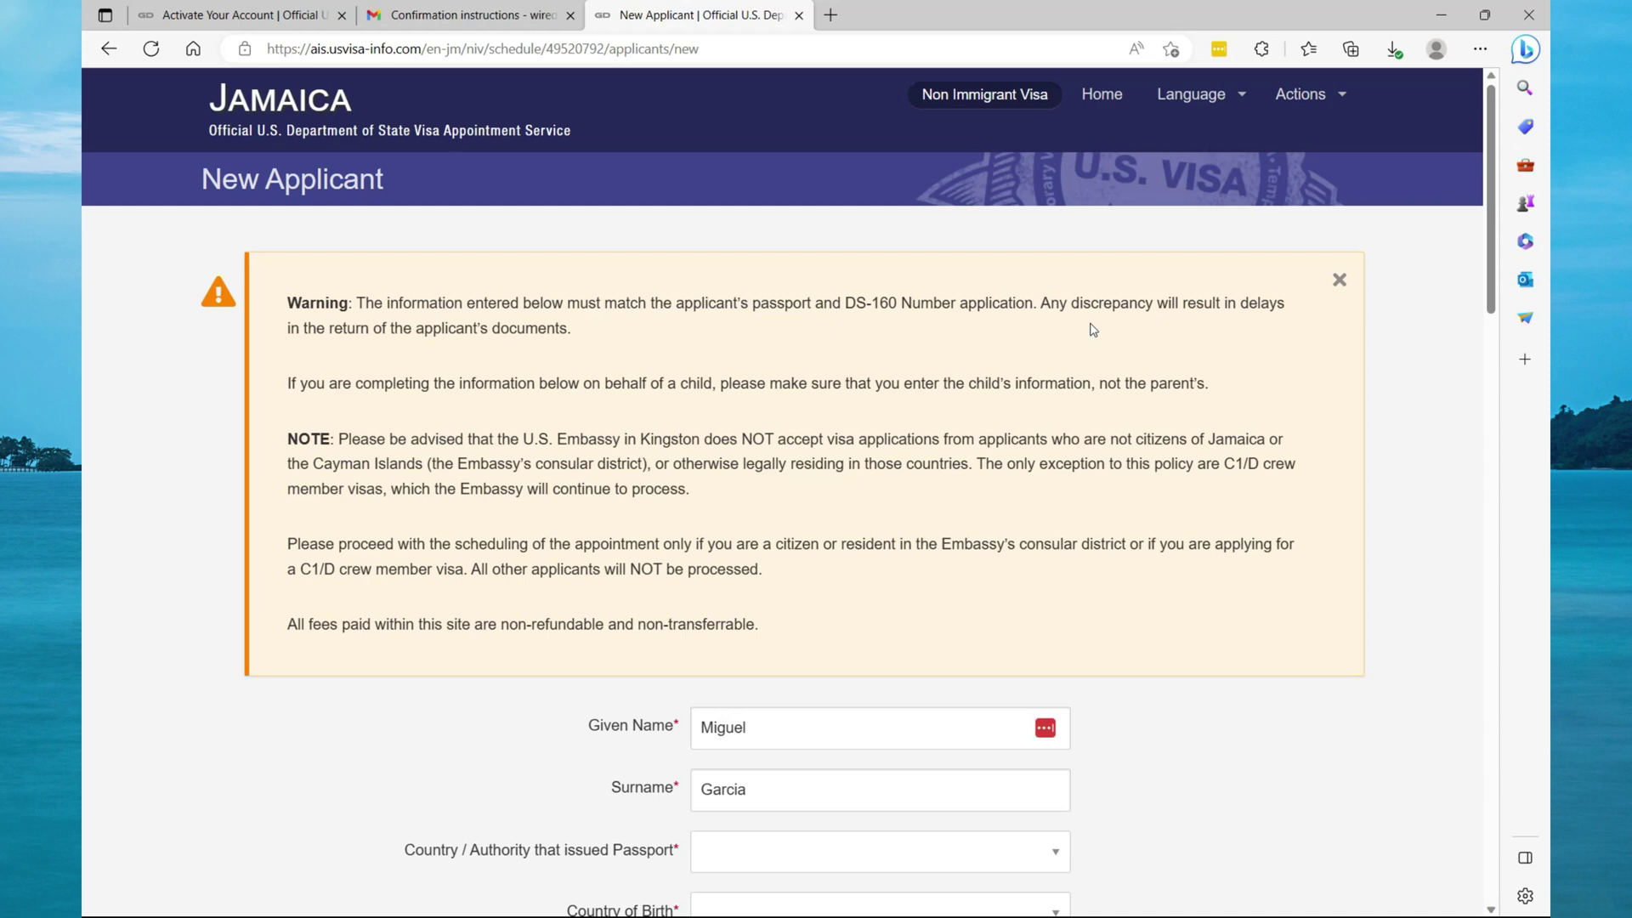
Pick Jamaica in the passport, country of birth and permanent residence dropdowns.
{"action": "scroll", "coordinate": [743, 408], "scroll_direction": "down", "scroll_amount": 3}
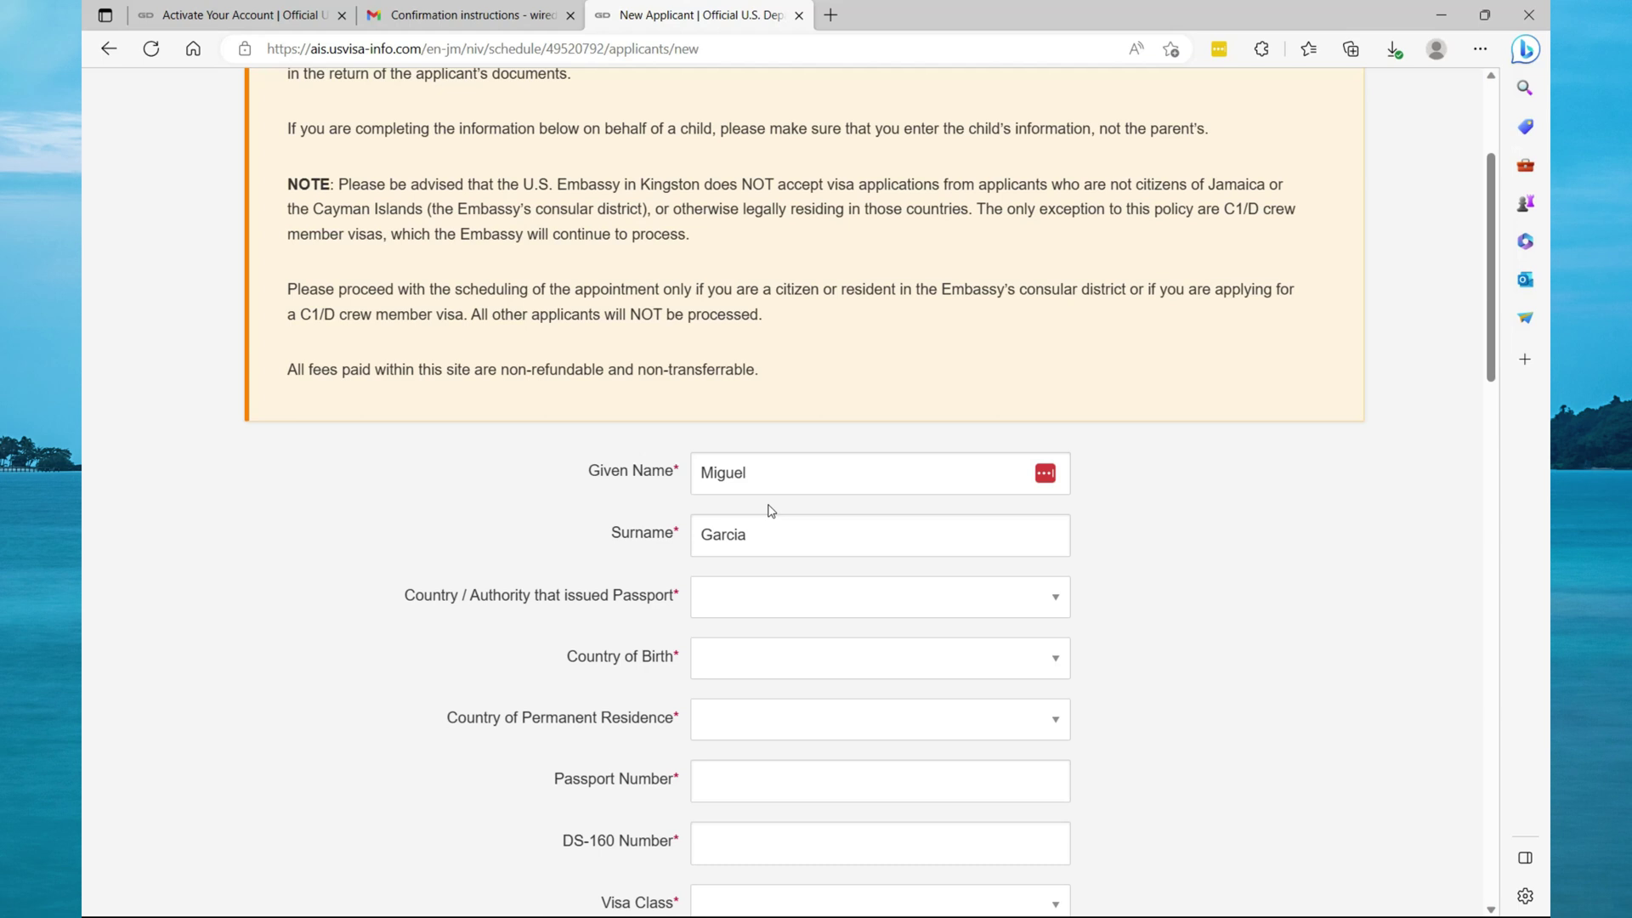
{"action": "left_click", "coordinate": [1019, 595]}
{"action": "type", "text": "jamaica"}
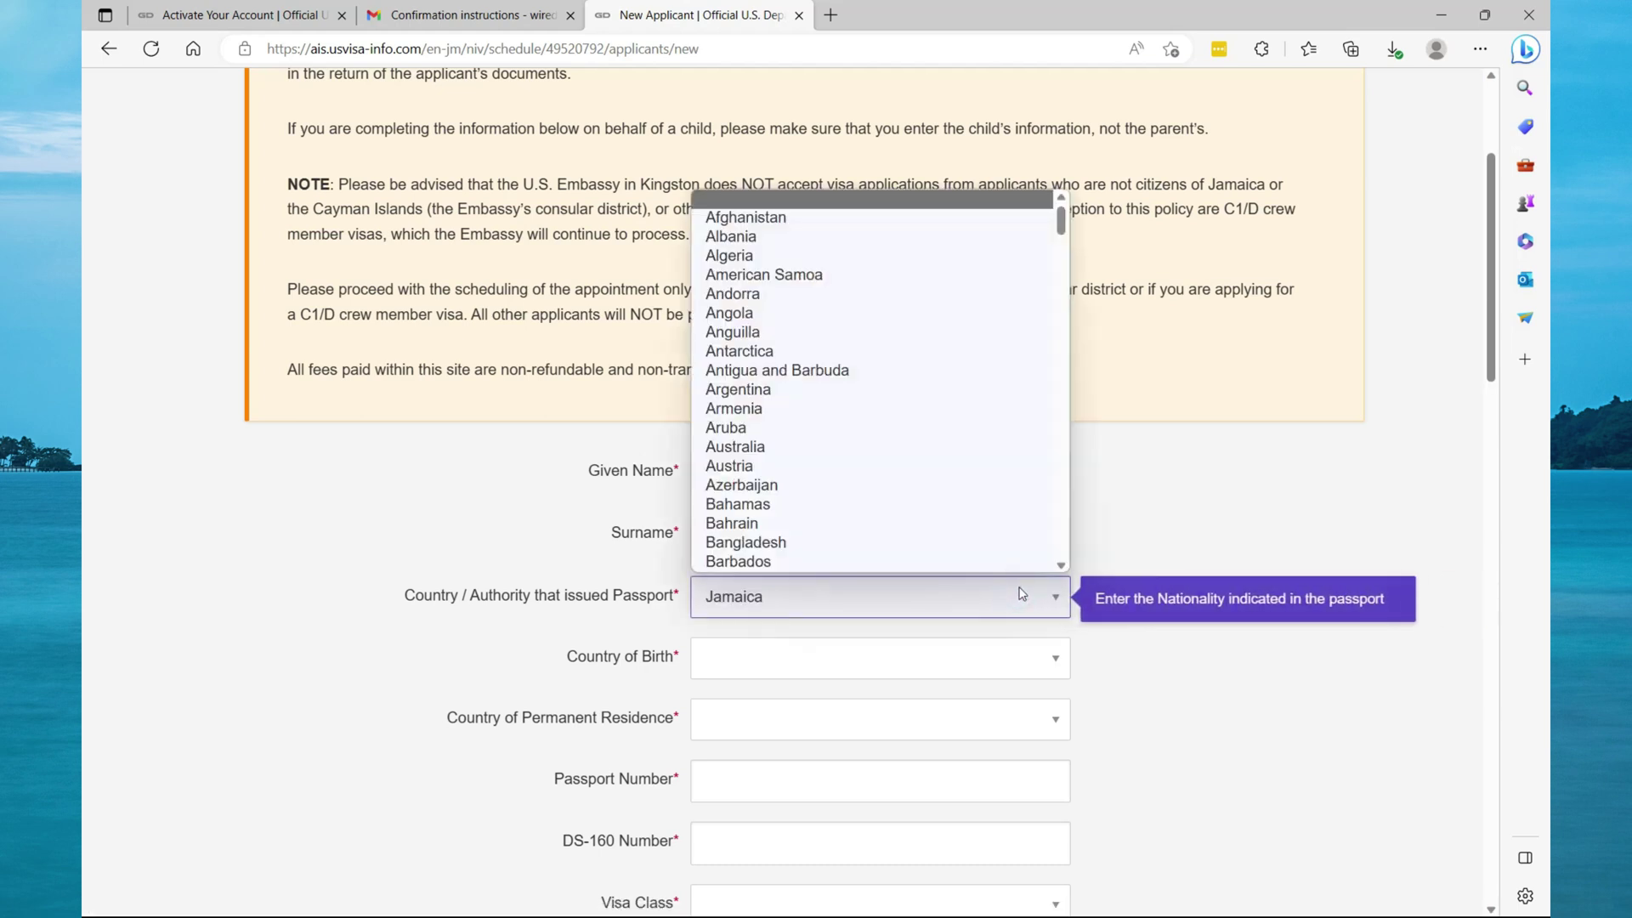
{"action": "left_click", "coordinate": [818, 561]}
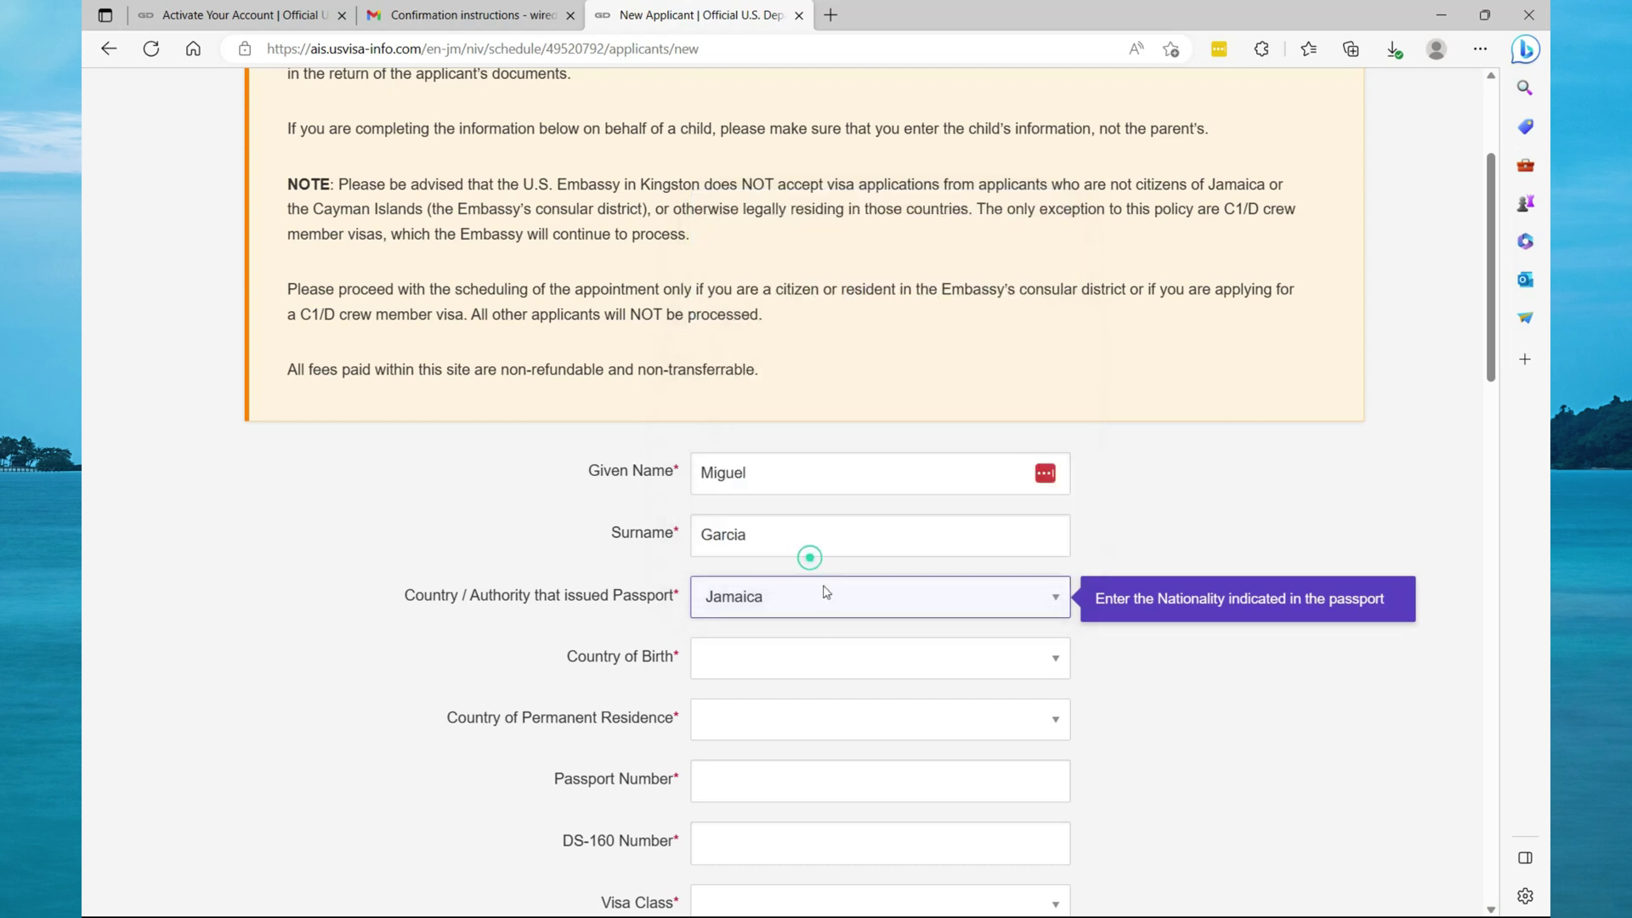
{"action": "left_click", "coordinate": [871, 655]}
{"action": "type", "text": "jamaica"}
{"action": "left_click", "coordinate": [783, 575]}
{"action": "left_click", "coordinate": [787, 717]}
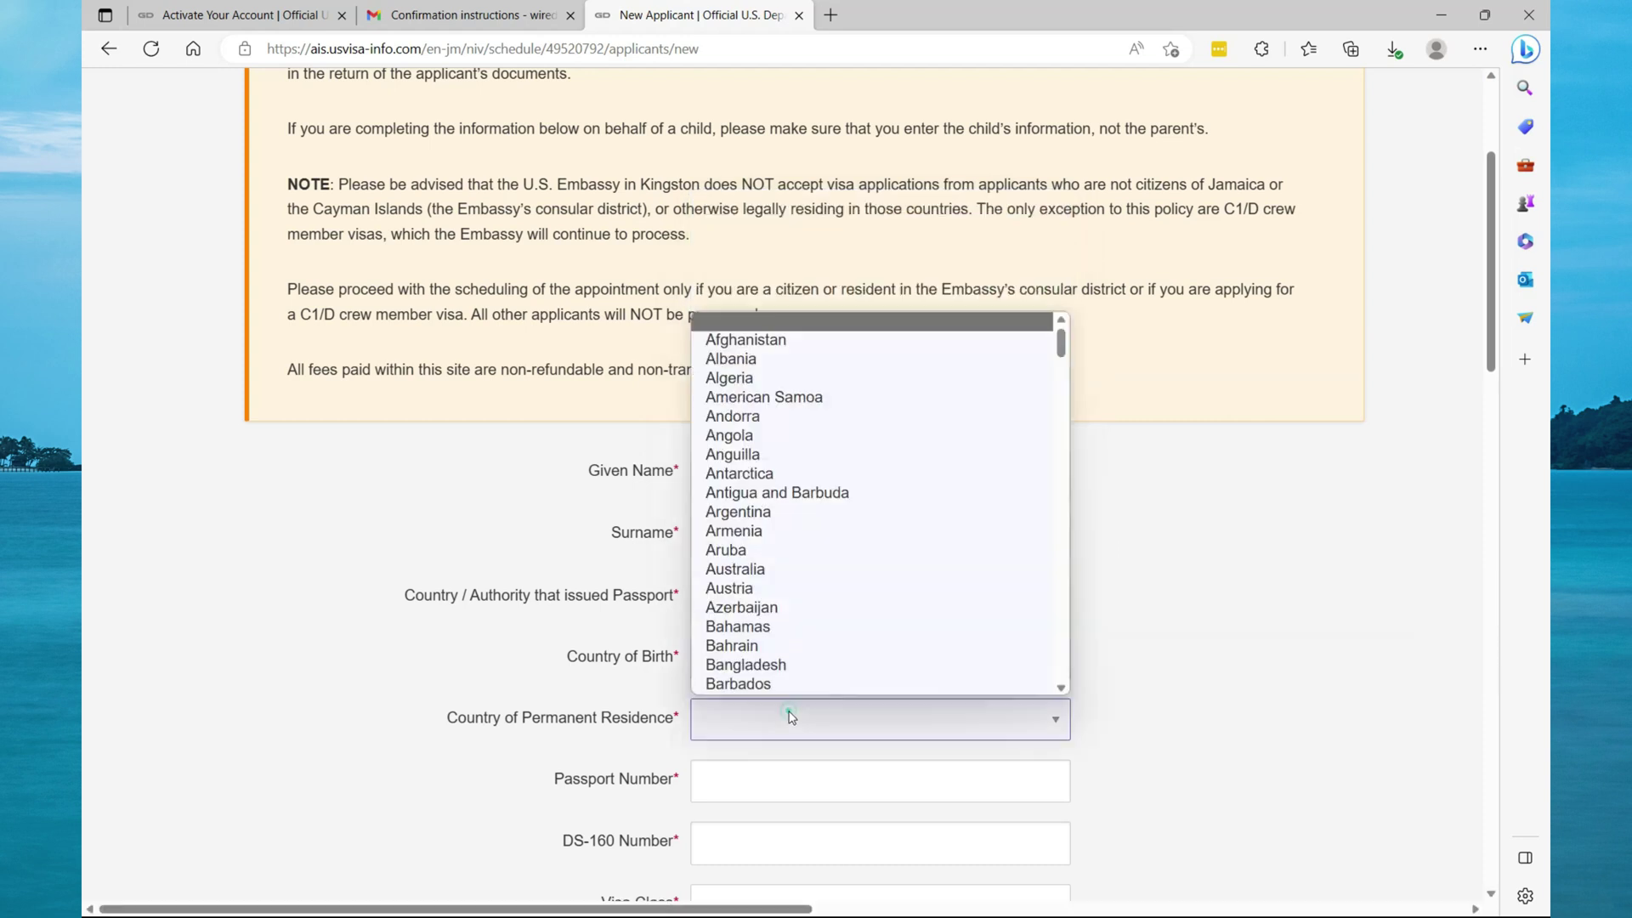
{"action": "type", "text": "jamaica"}
{"action": "left_click", "coordinate": [773, 652]}
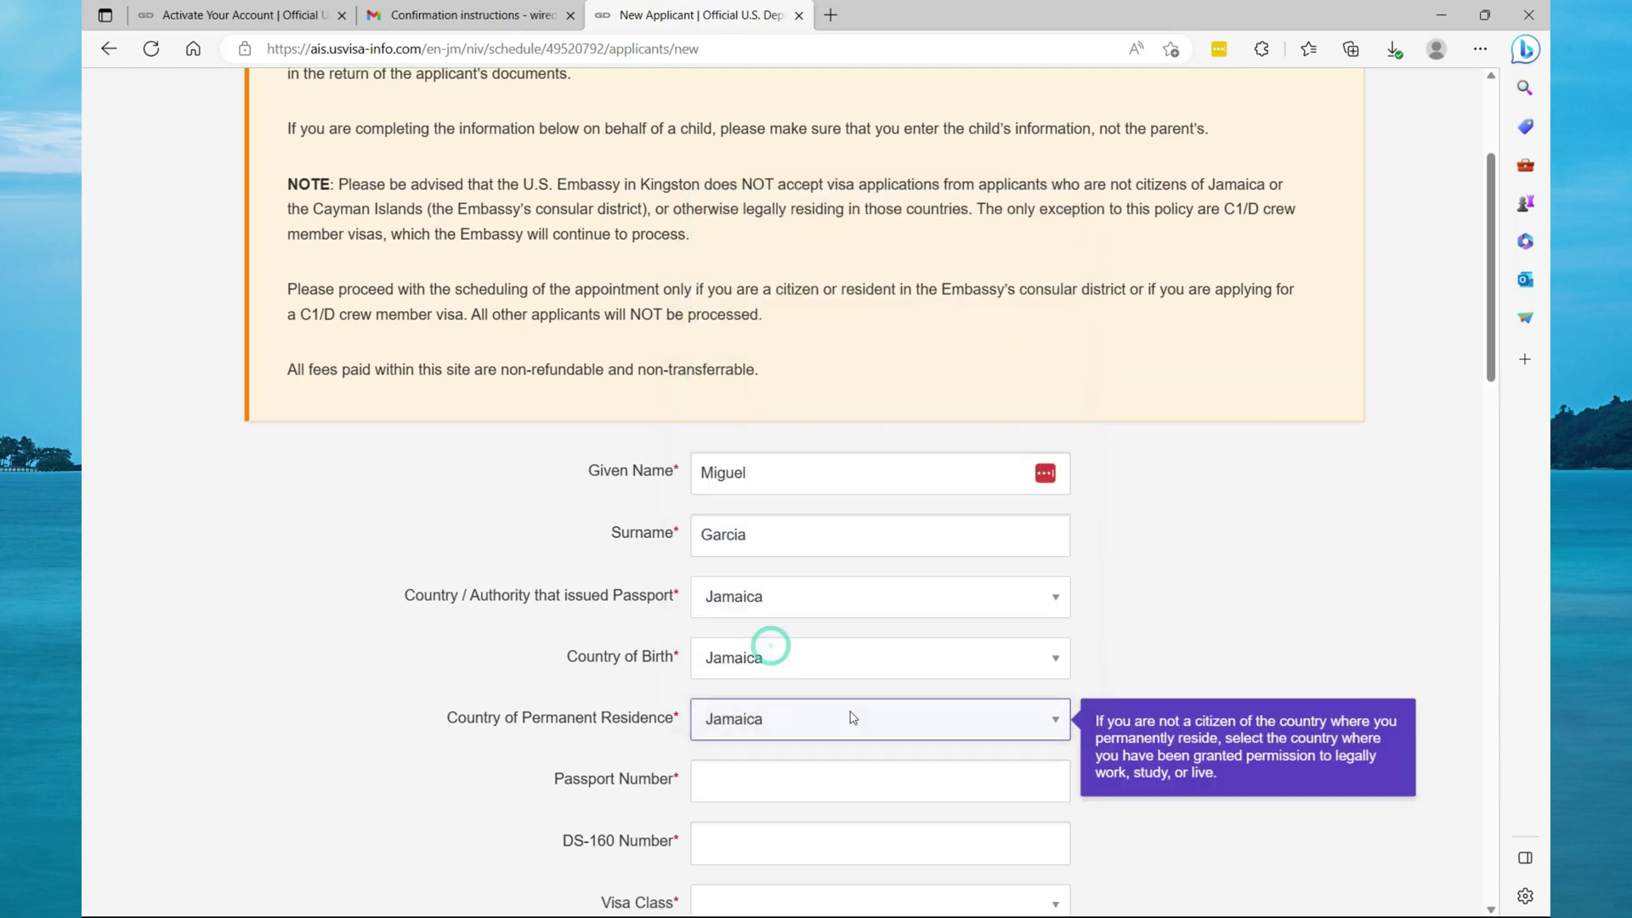
Search the web for a sample passport number and enter it as the applicant's passport number.
{"action": "left_click", "coordinate": [835, 21]}
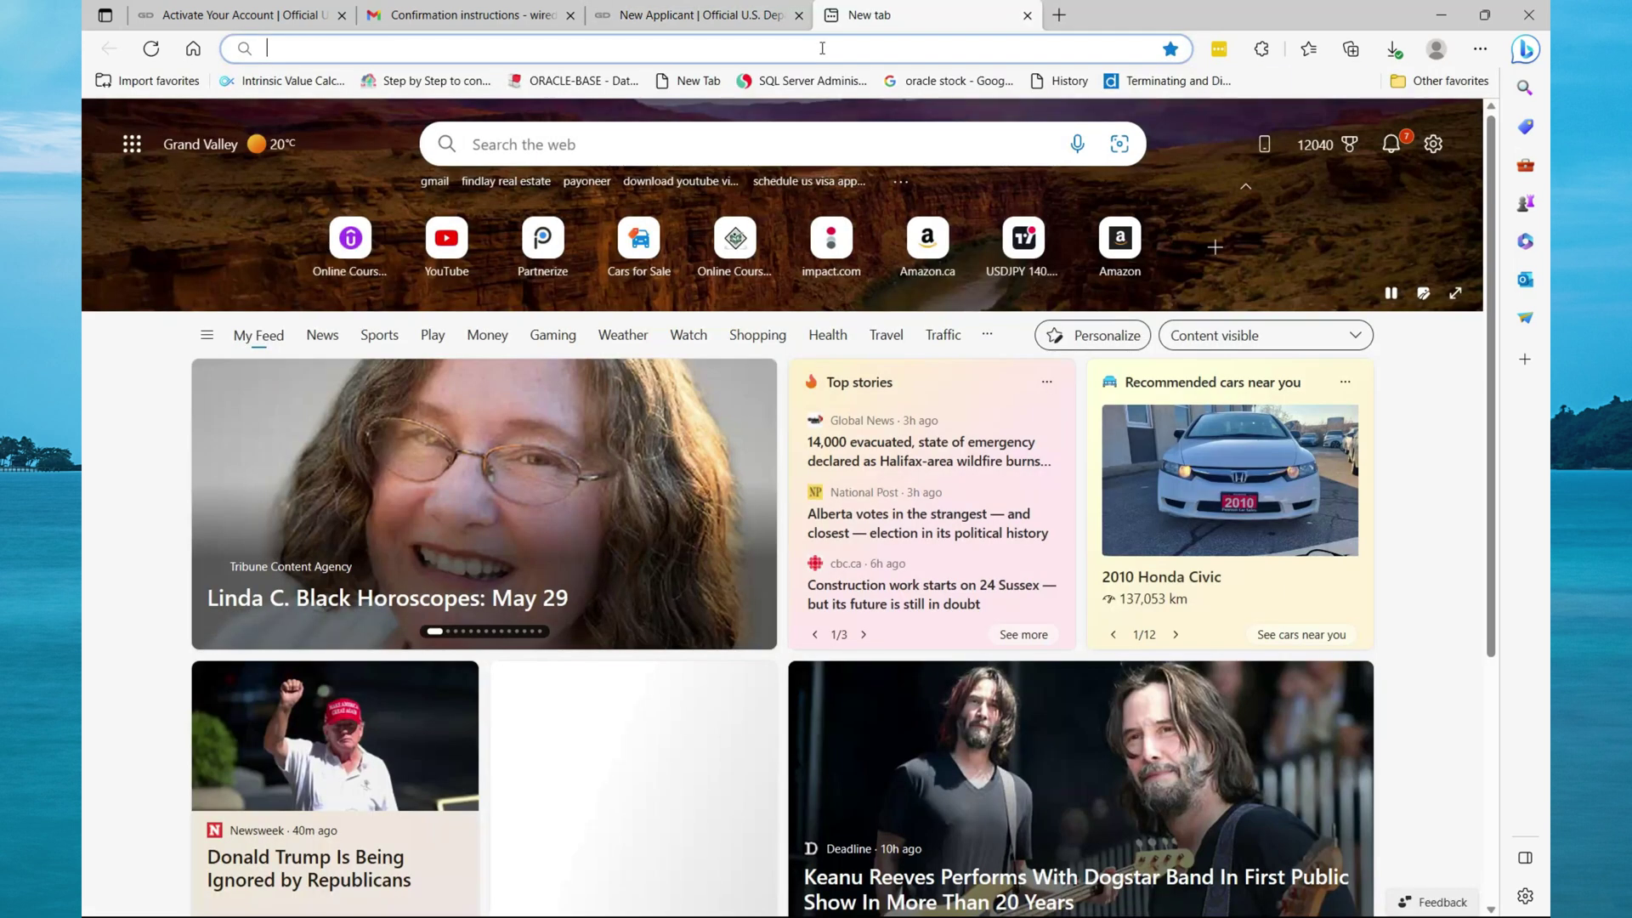
{"action": "left_click", "coordinate": [822, 48]}
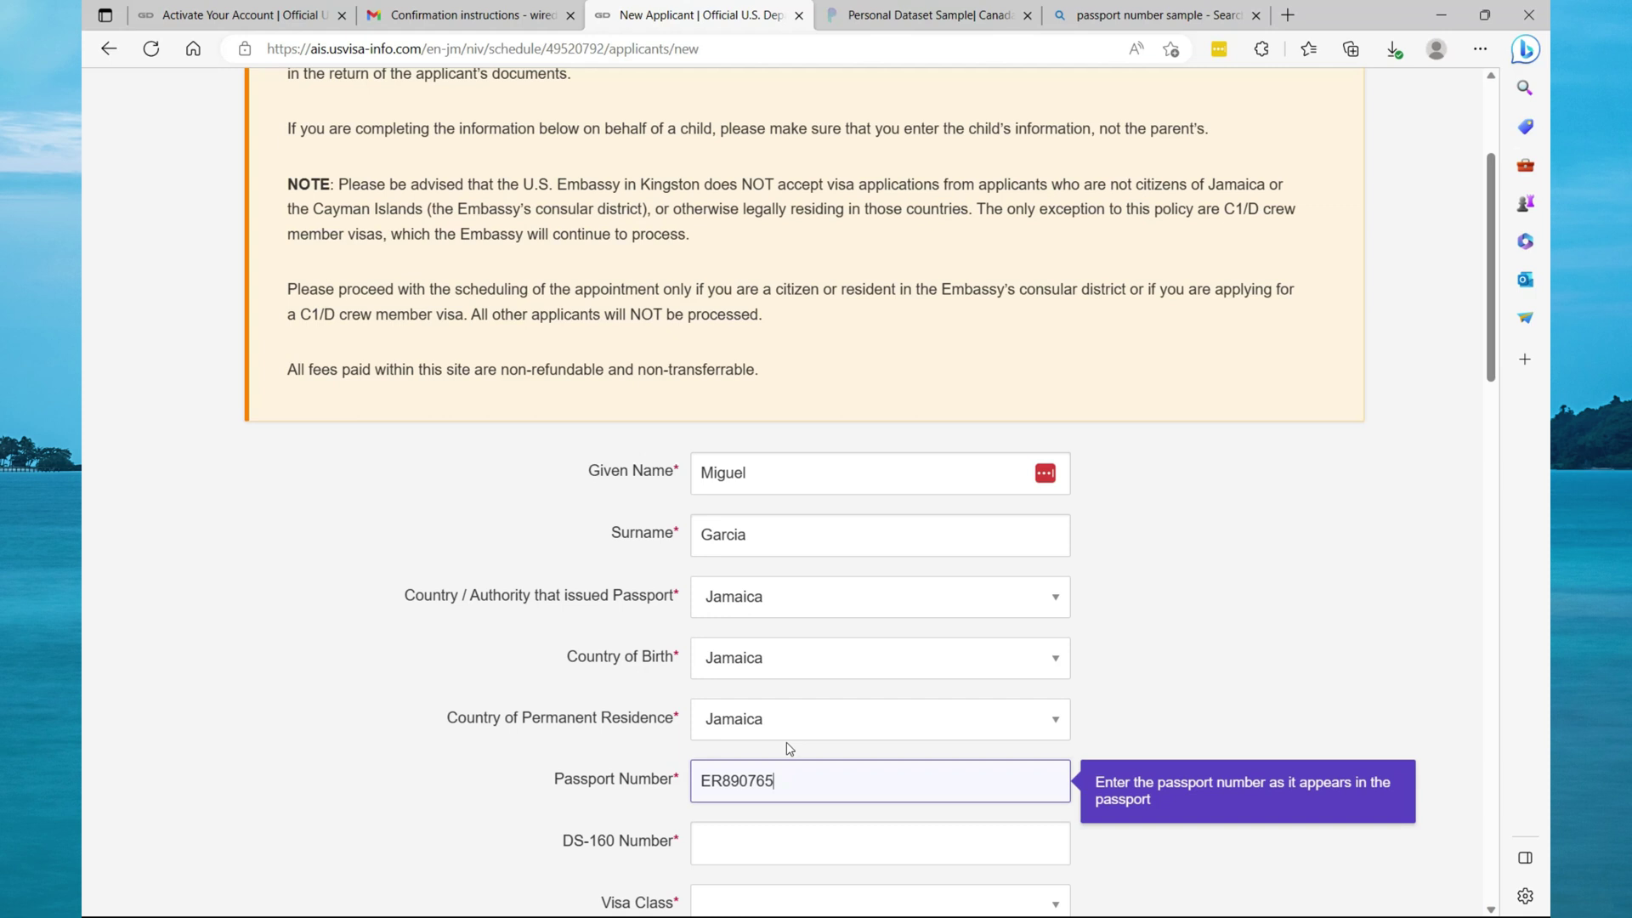
{"action": "left_click", "coordinate": [741, 847]}
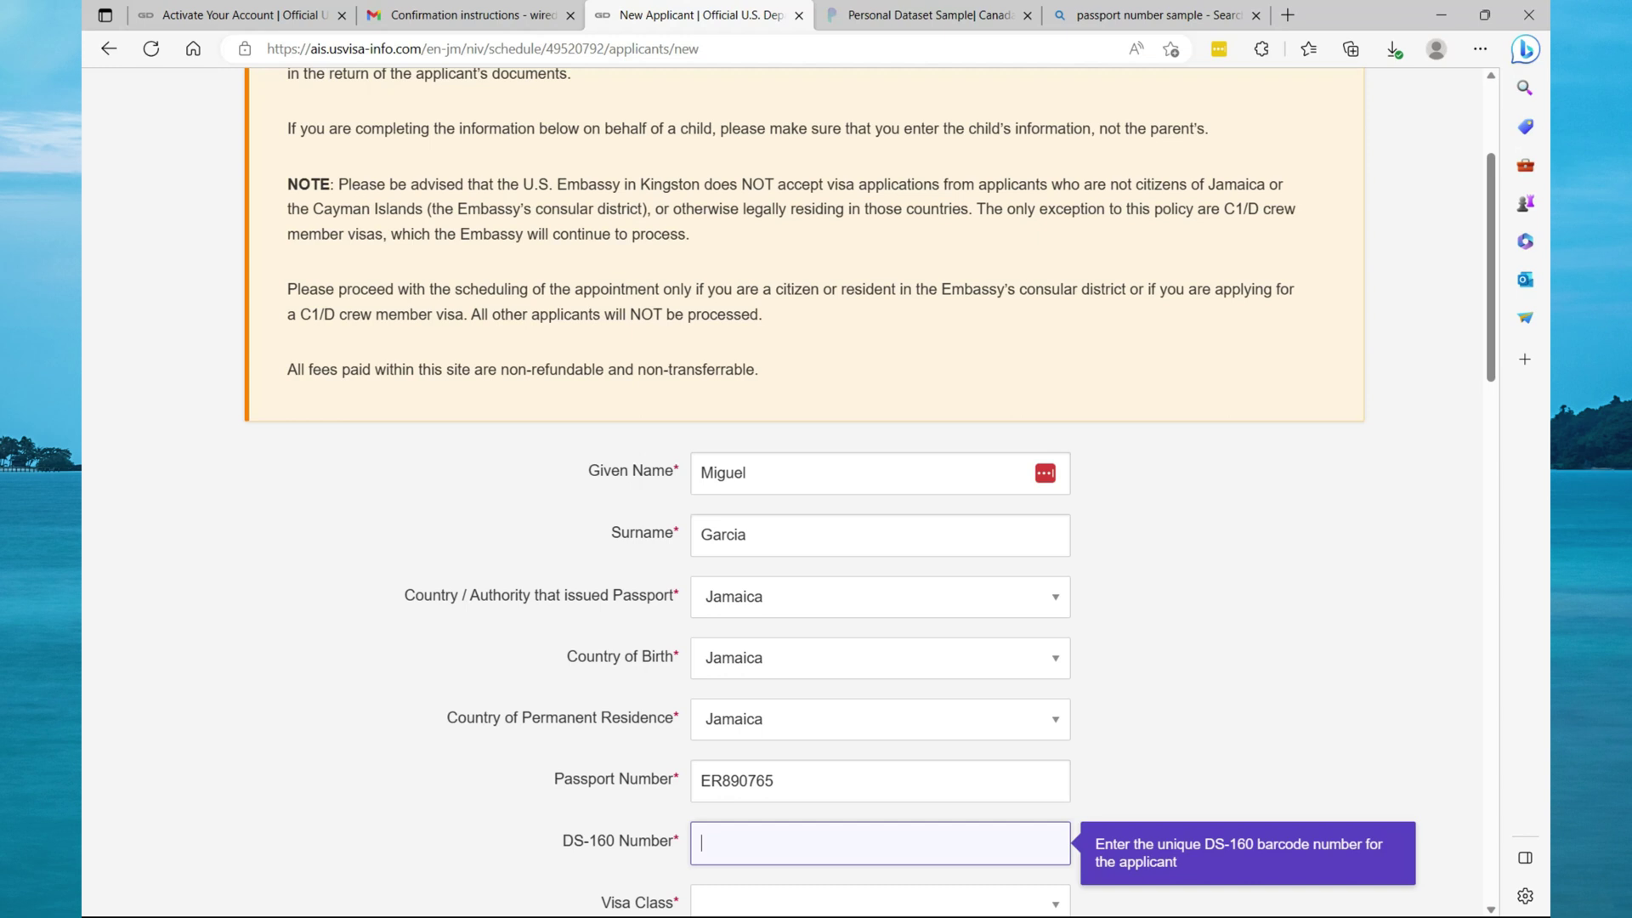
{"action": "key", "text": "alt+Tab"}
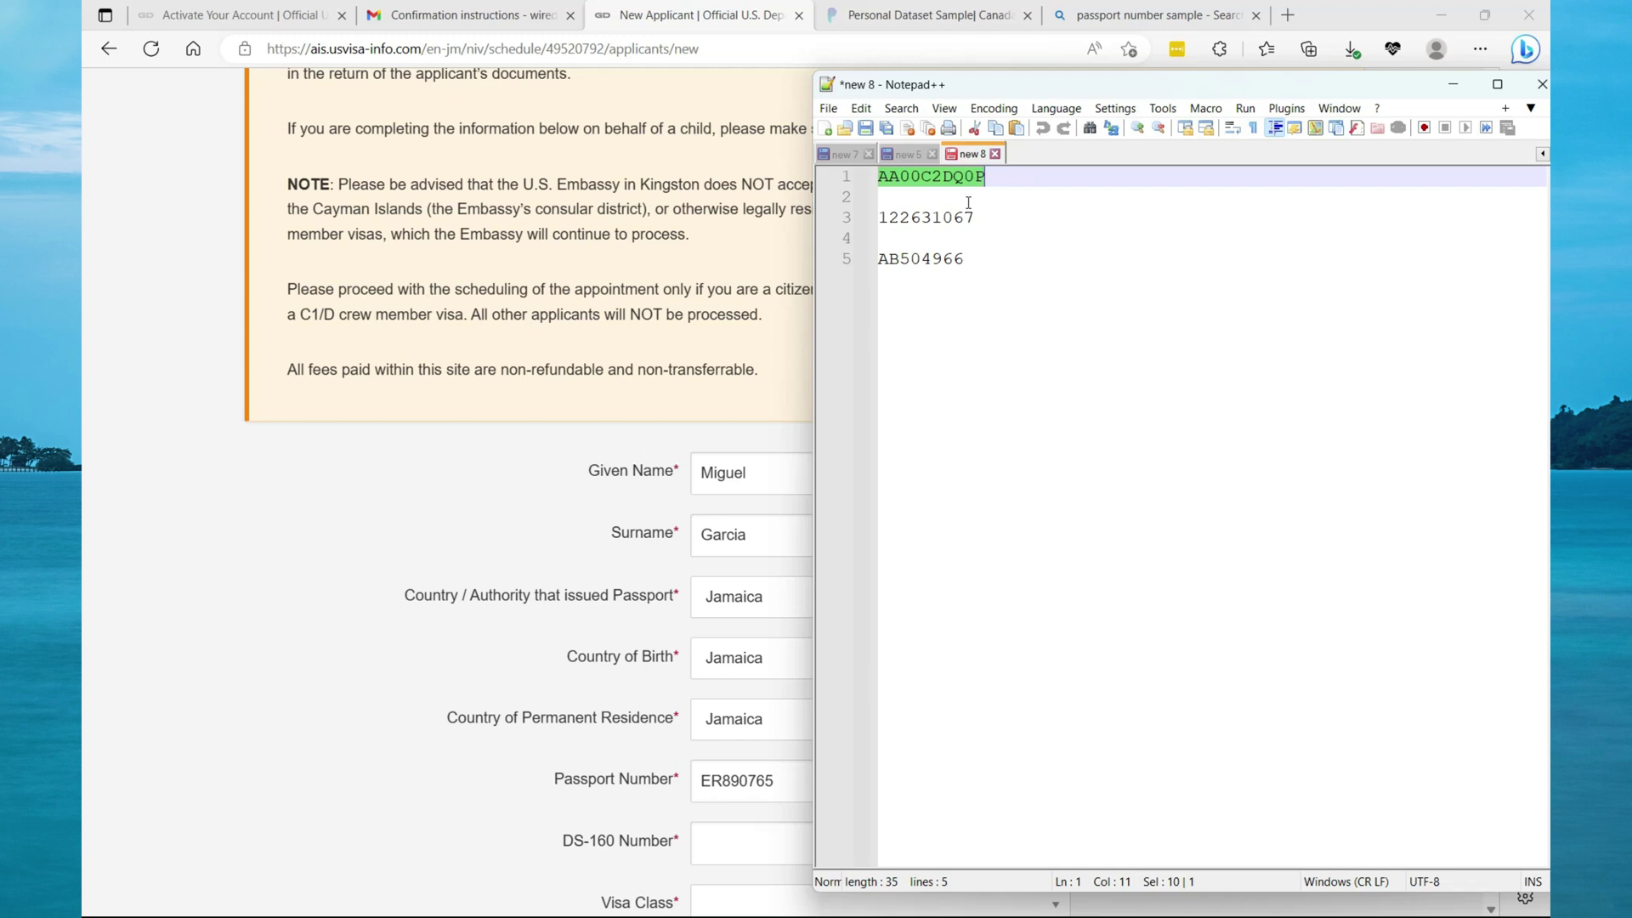
Check the DS-160 ID against the tutorial video and return to the form in Edge.
{"action": "key", "text": "alt+Tab"}
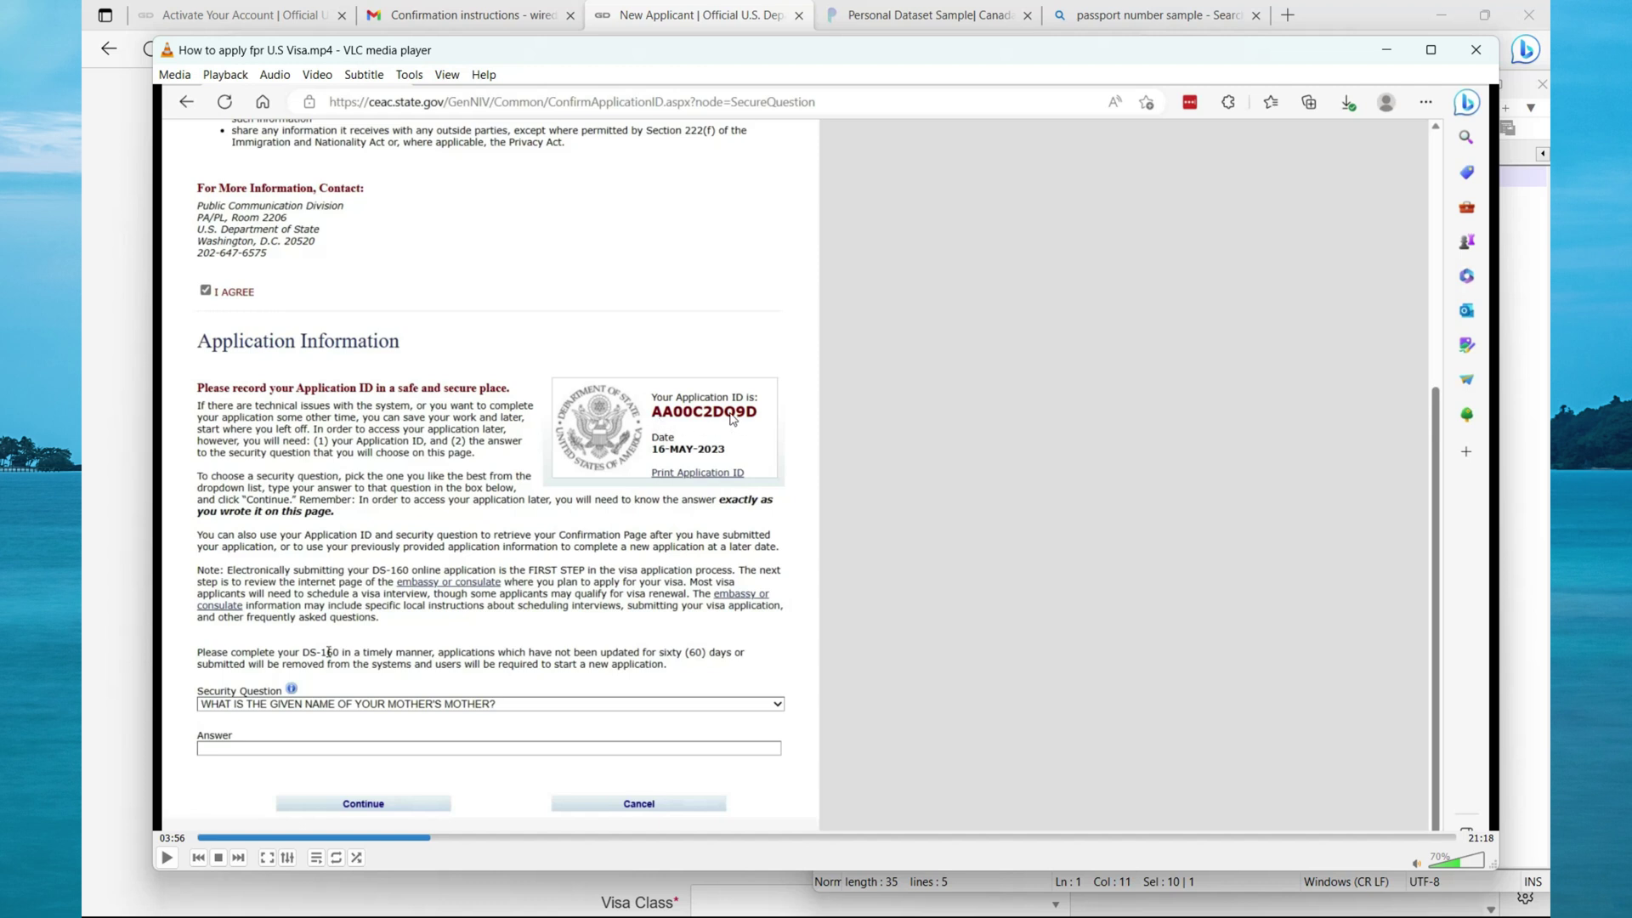
{"action": "key", "text": "alt+Tab"}
{"action": "left_click", "coordinate": [283, 21]}
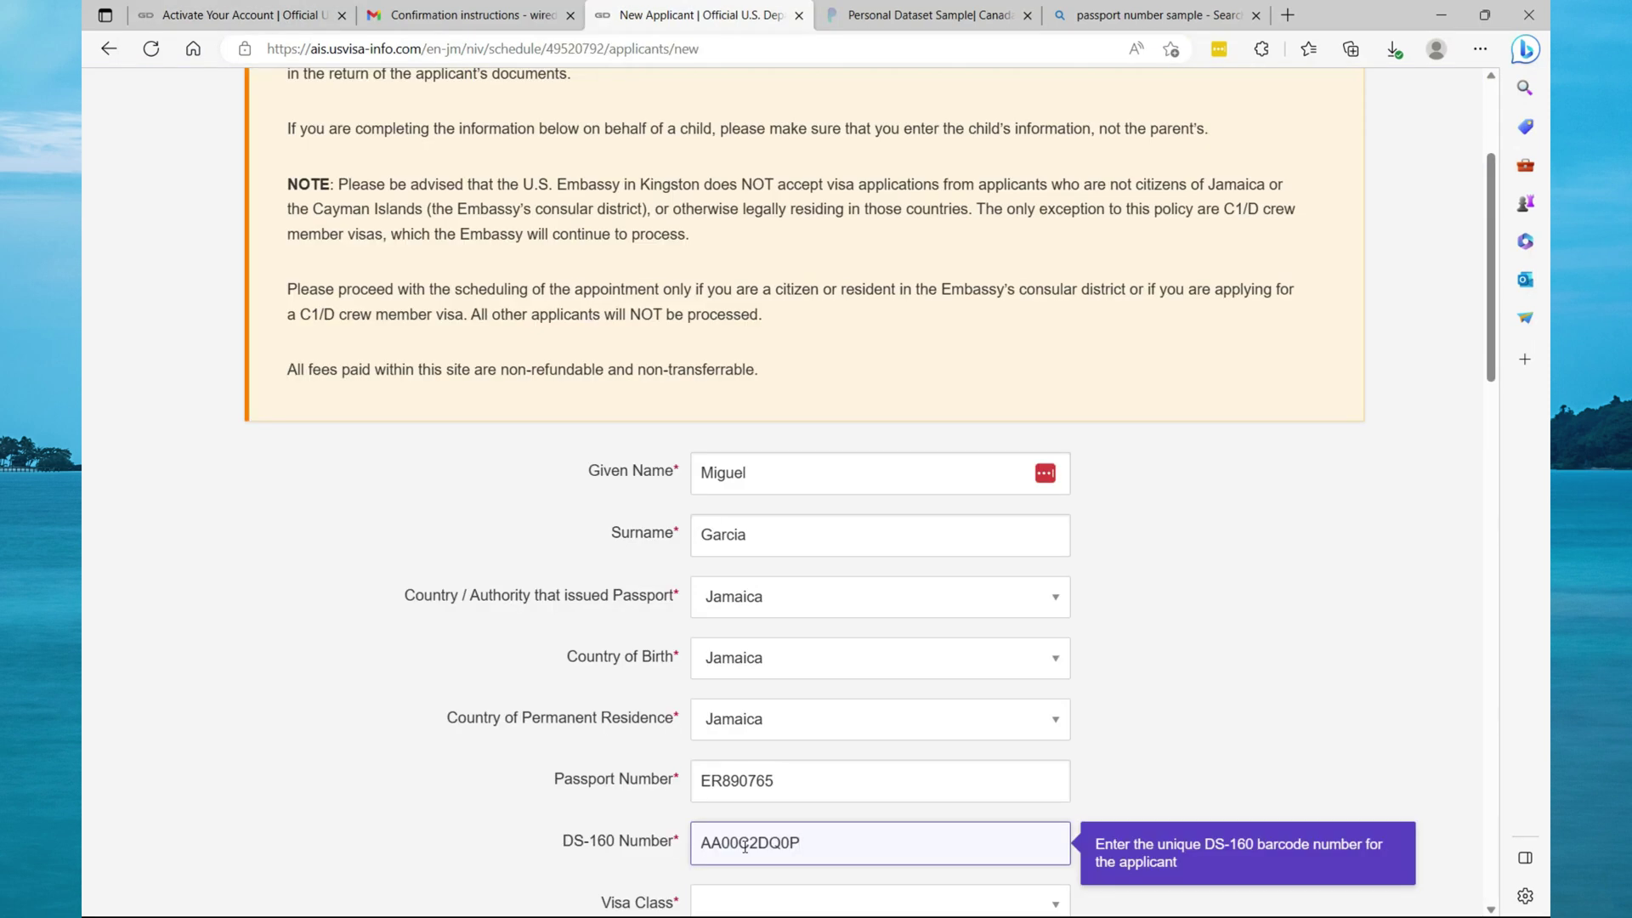
Dismiss the DS-160 hint and set the visa class to B1/B2 Business & Tourism.
{"action": "left_click", "coordinate": [1298, 721]}
{"action": "scroll", "coordinate": [1298, 719], "scroll_direction": "down", "scroll_amount": 6}
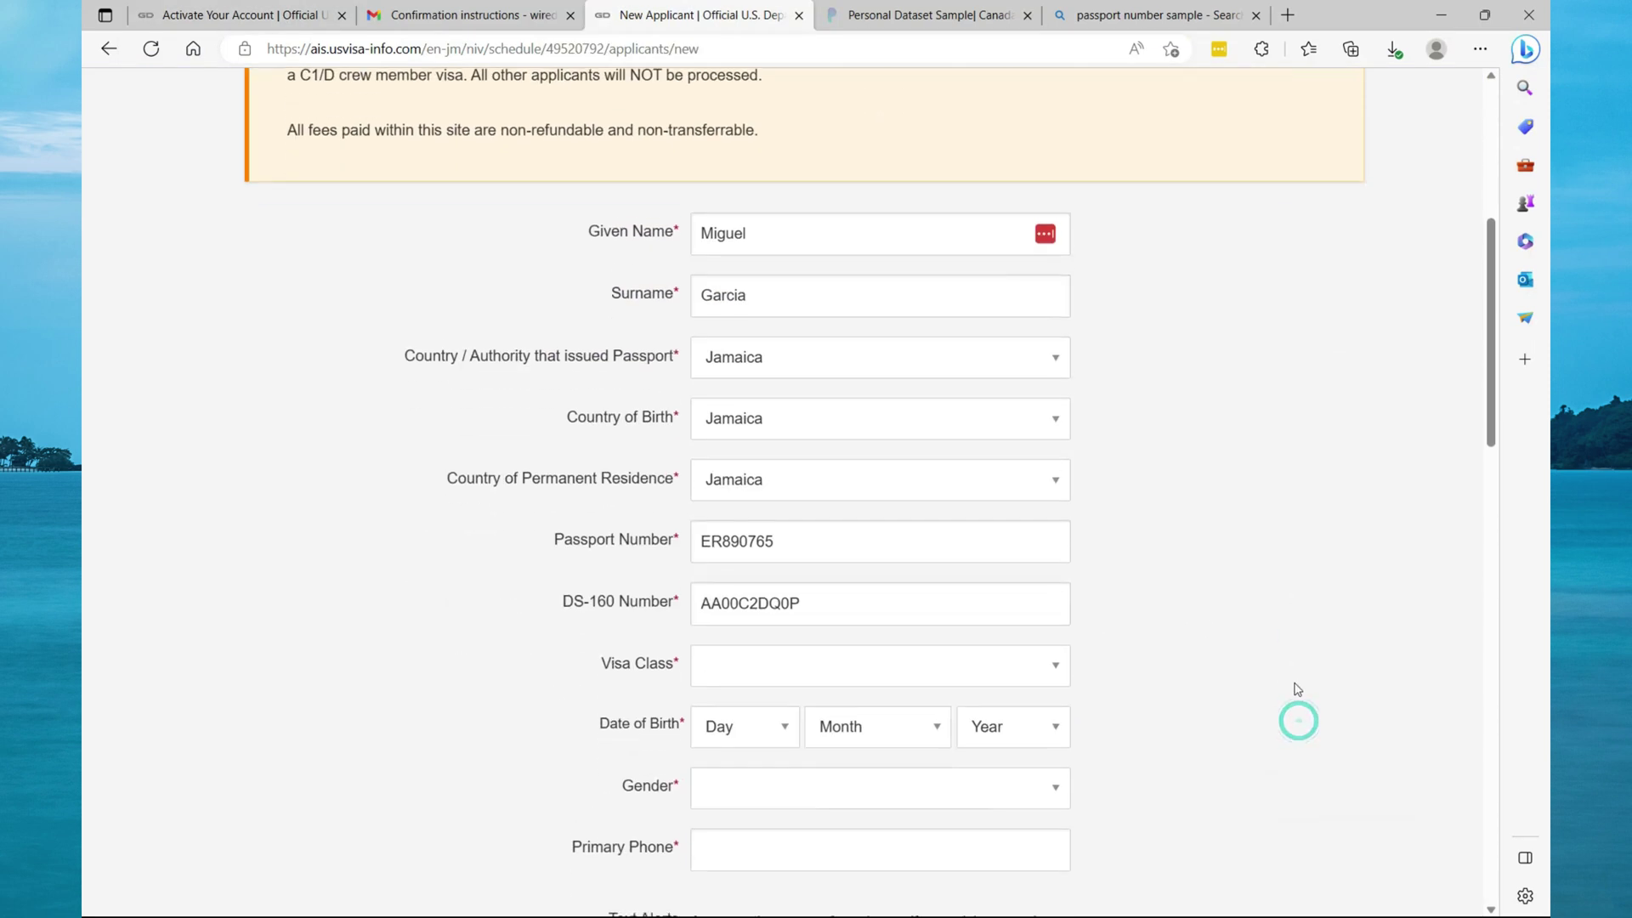
{"action": "scroll", "coordinate": [1296, 687], "scroll_direction": "down", "scroll_amount": 2}
{"action": "left_click", "coordinate": [1036, 276]}
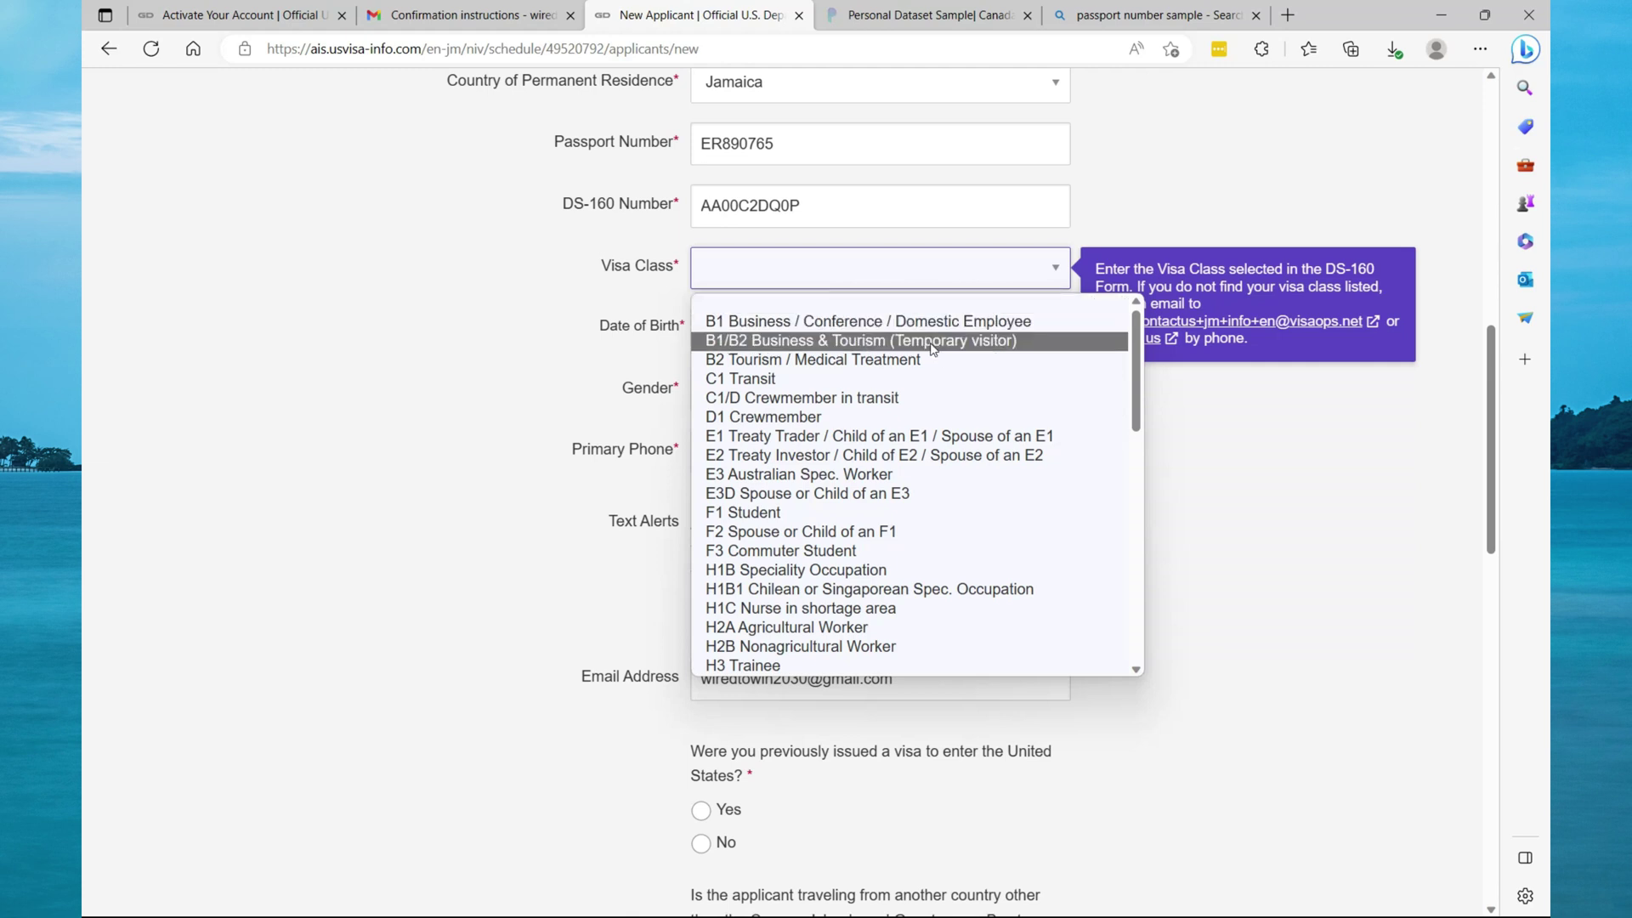
{"action": "left_click", "coordinate": [933, 349]}
Set the birth date to 1 January 2000 and the gender to Female.
{"action": "left_click", "coordinate": [762, 330]}
{"action": "left_click", "coordinate": [740, 385]}
{"action": "left_click", "coordinate": [876, 329]}
{"action": "left_click", "coordinate": [878, 385]}
{"action": "left_click", "coordinate": [1054, 330]}
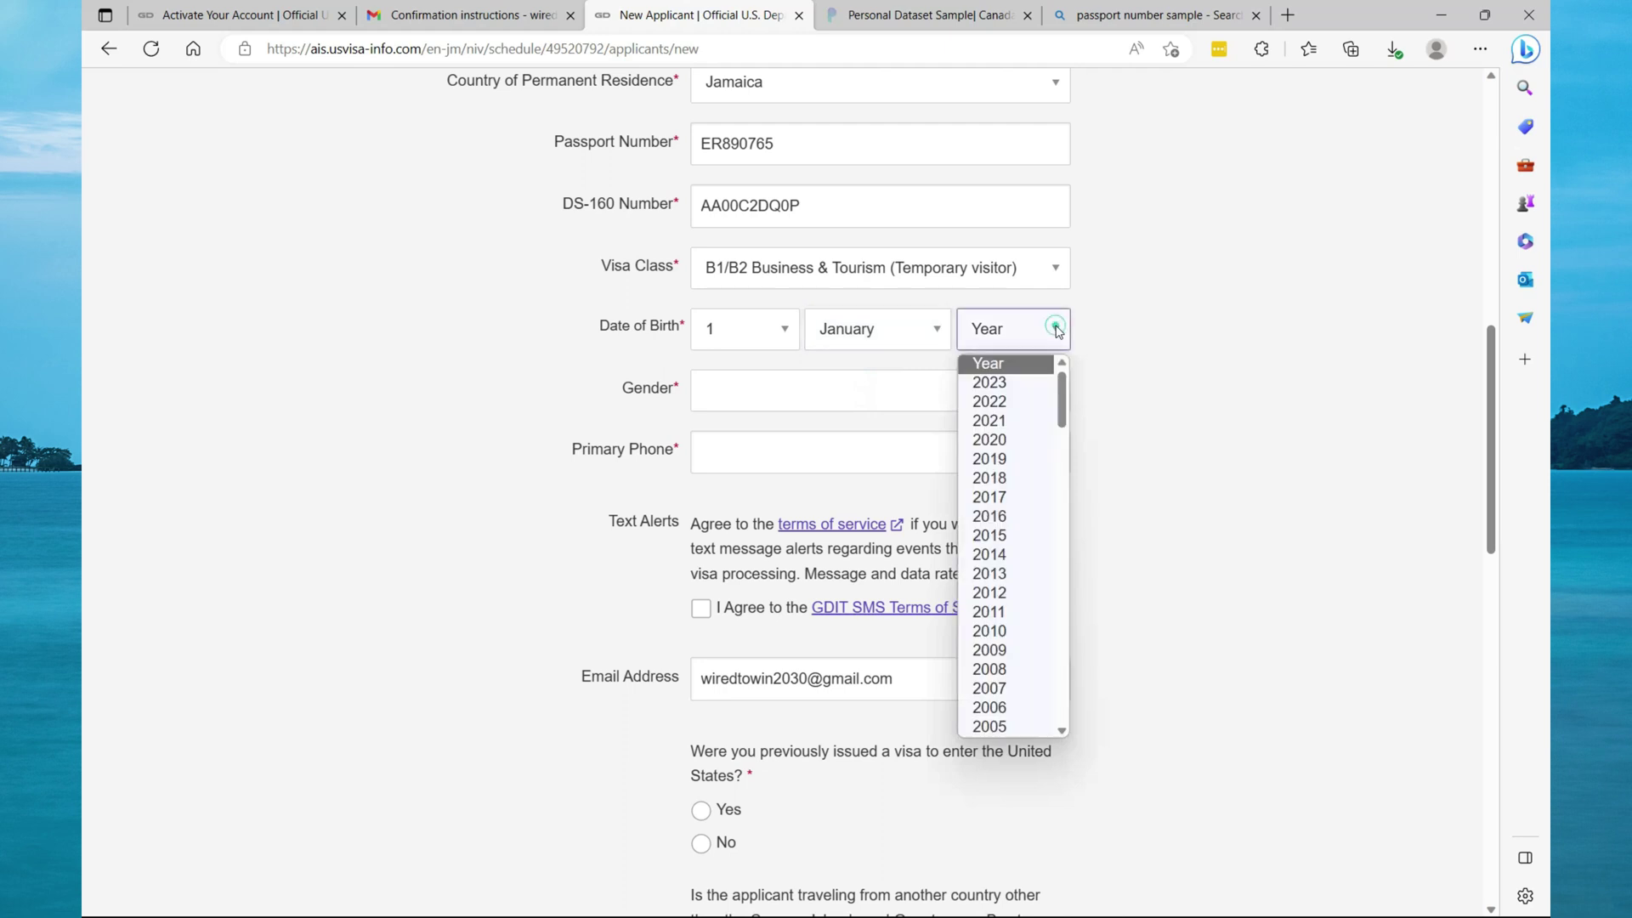
{"action": "scroll", "coordinate": [1037, 708], "scroll_direction": "down", "scroll_amount": 2}
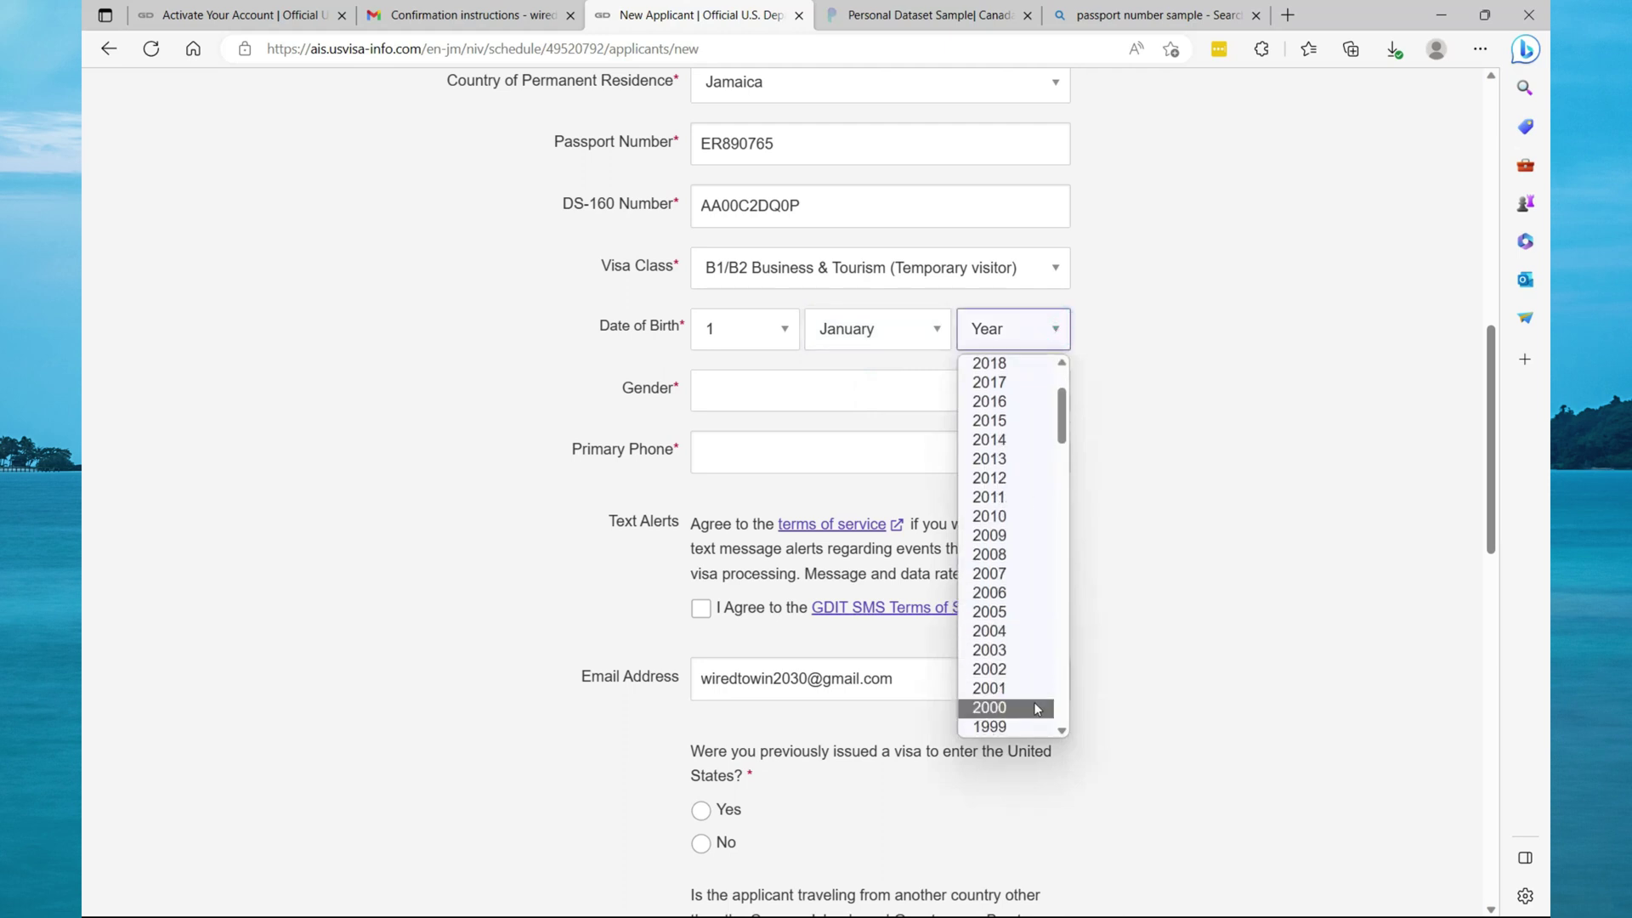
{"action": "left_click", "coordinate": [1037, 708]}
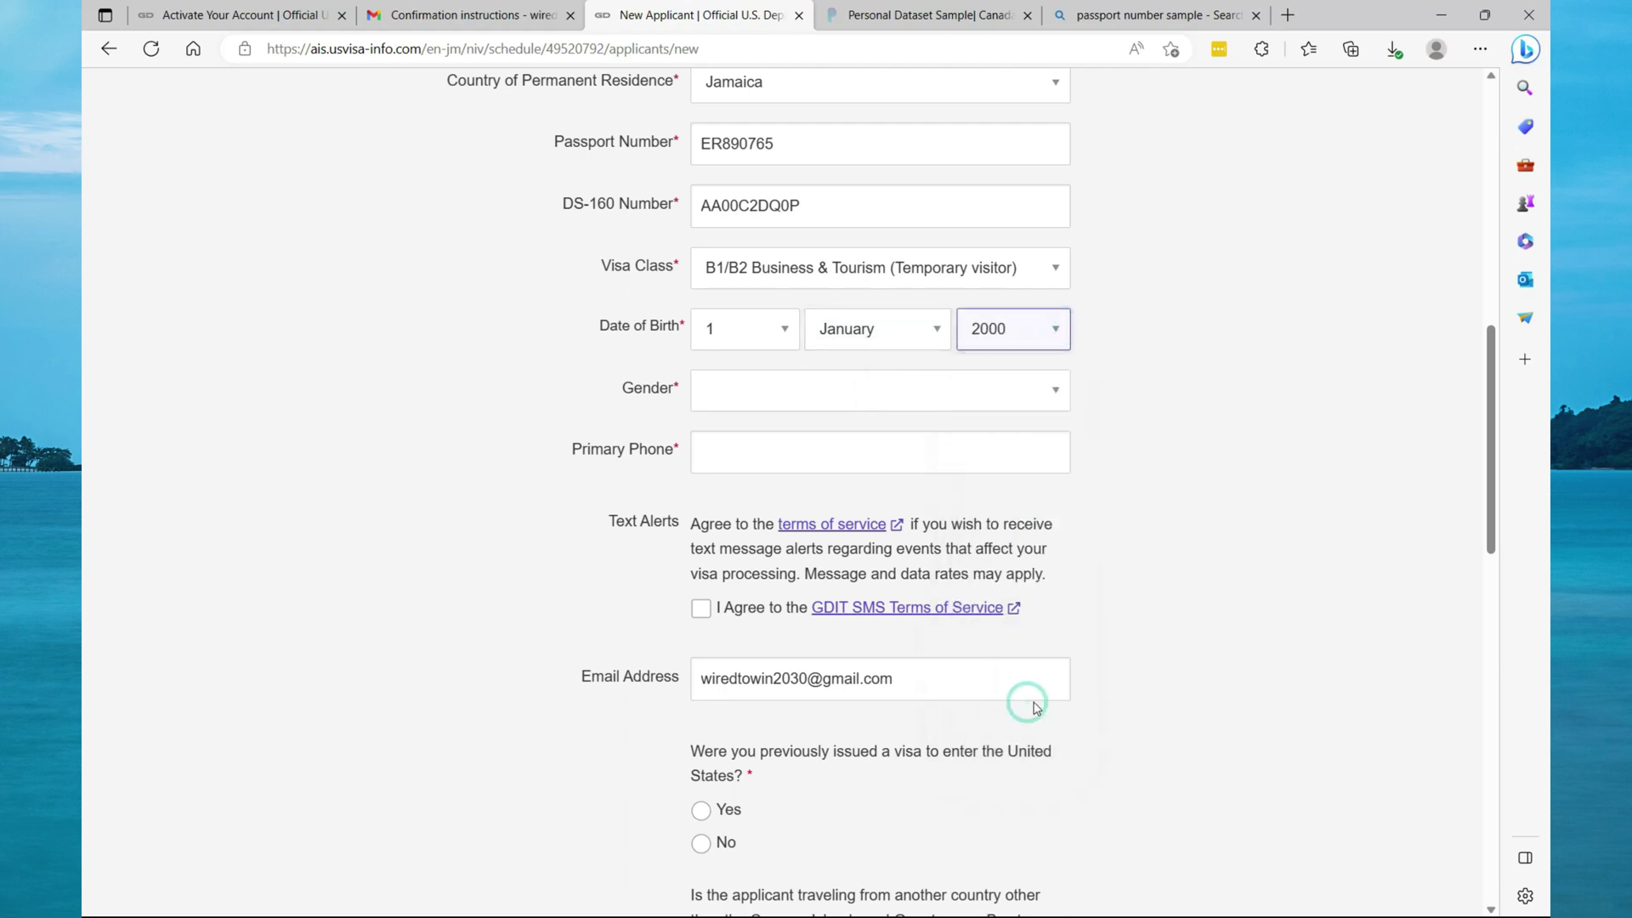
{"action": "left_click", "coordinate": [1048, 386]}
{"action": "left_click", "coordinate": [762, 465]}
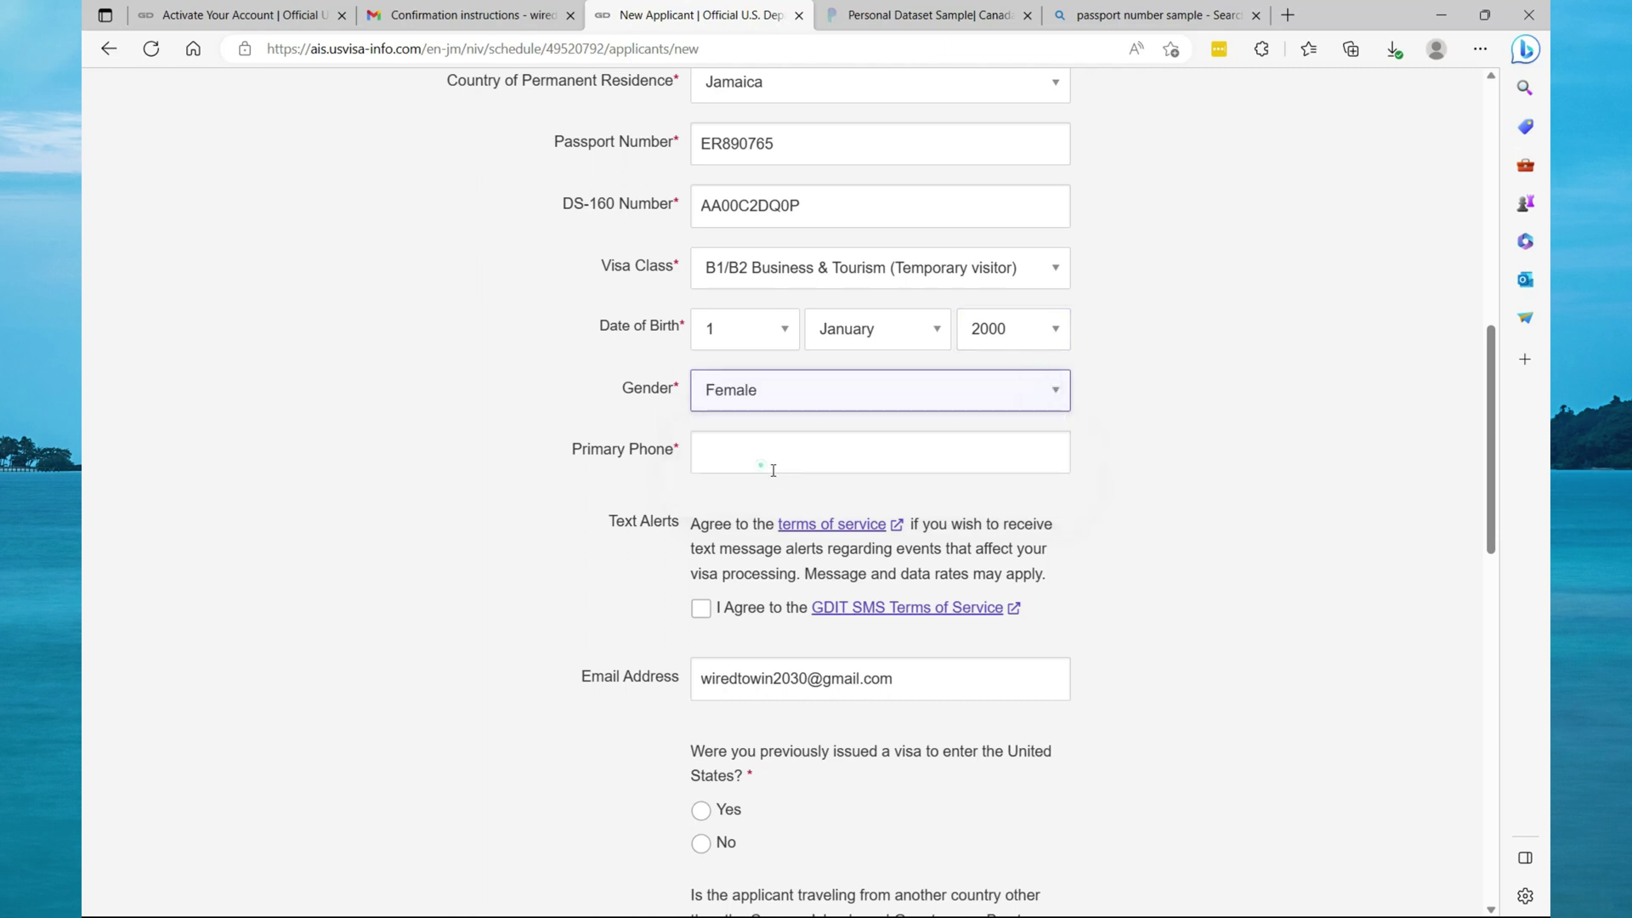
Enter the applicant's primary phone number and leave the GDIT SMS Terms of Service unaccepted.
{"action": "left_click", "coordinate": [775, 455]}
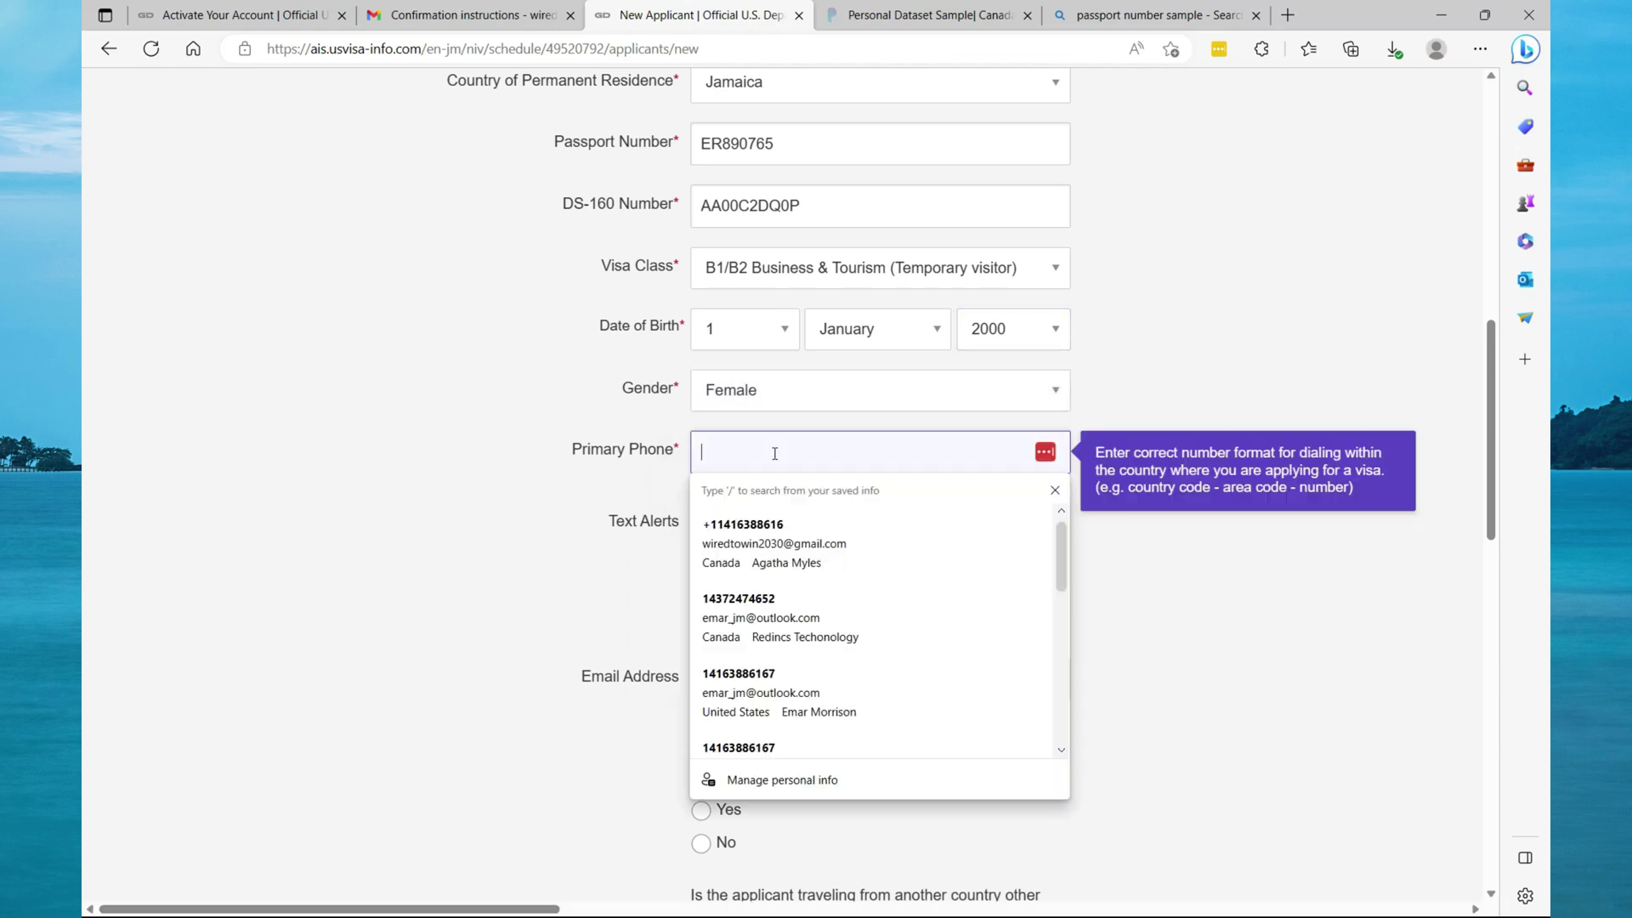
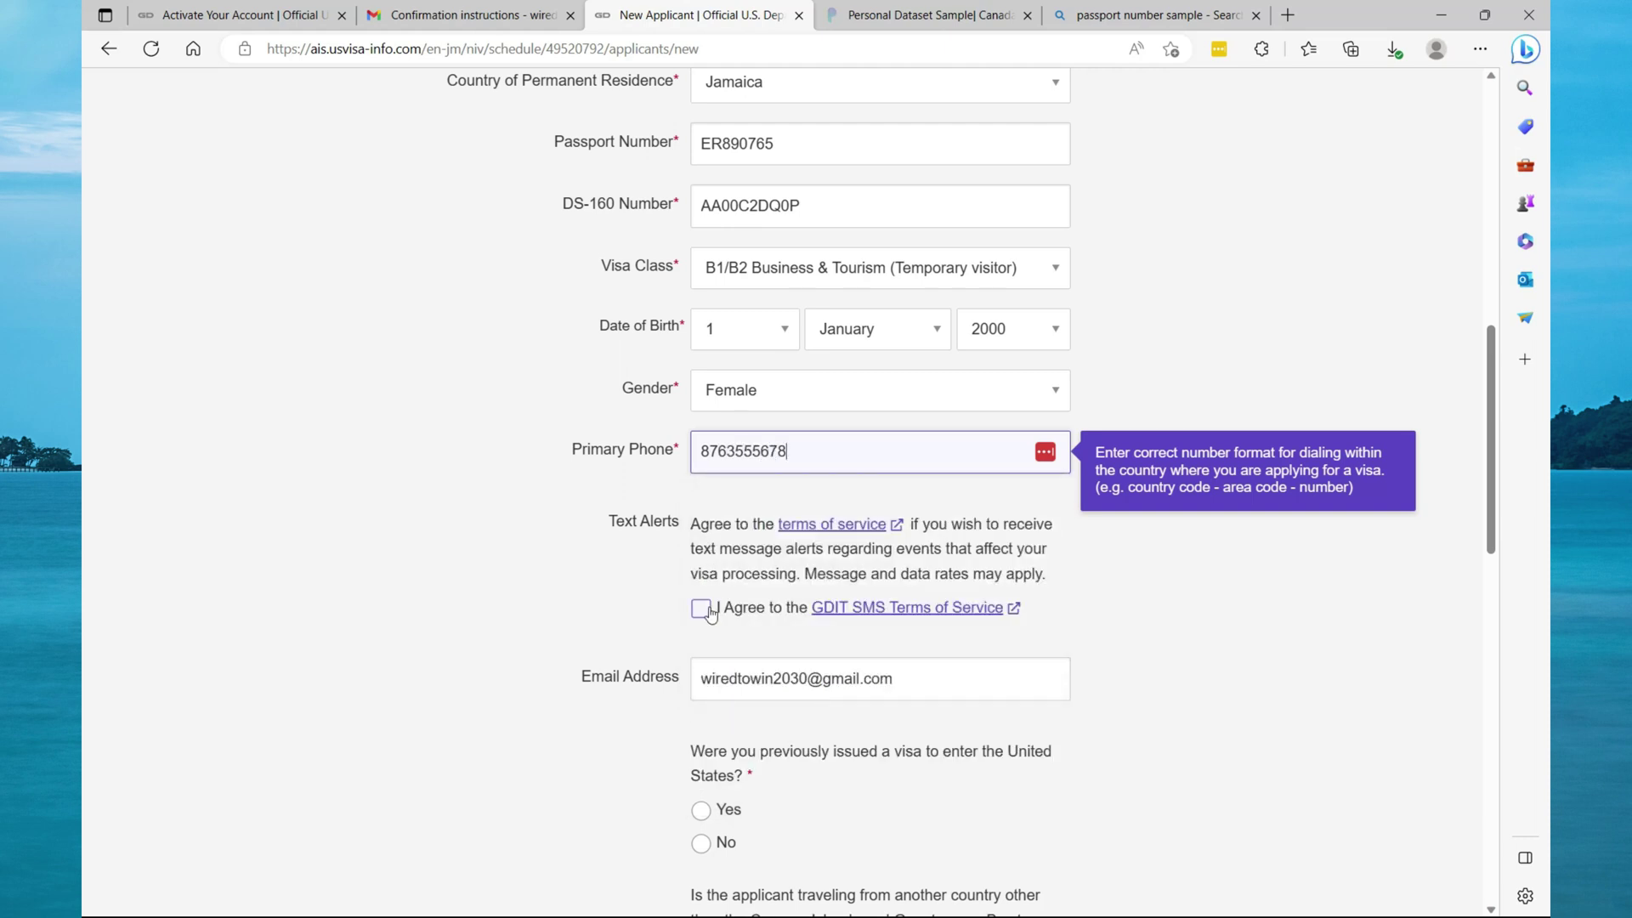
{"action": "left_click", "coordinate": [704, 610]}
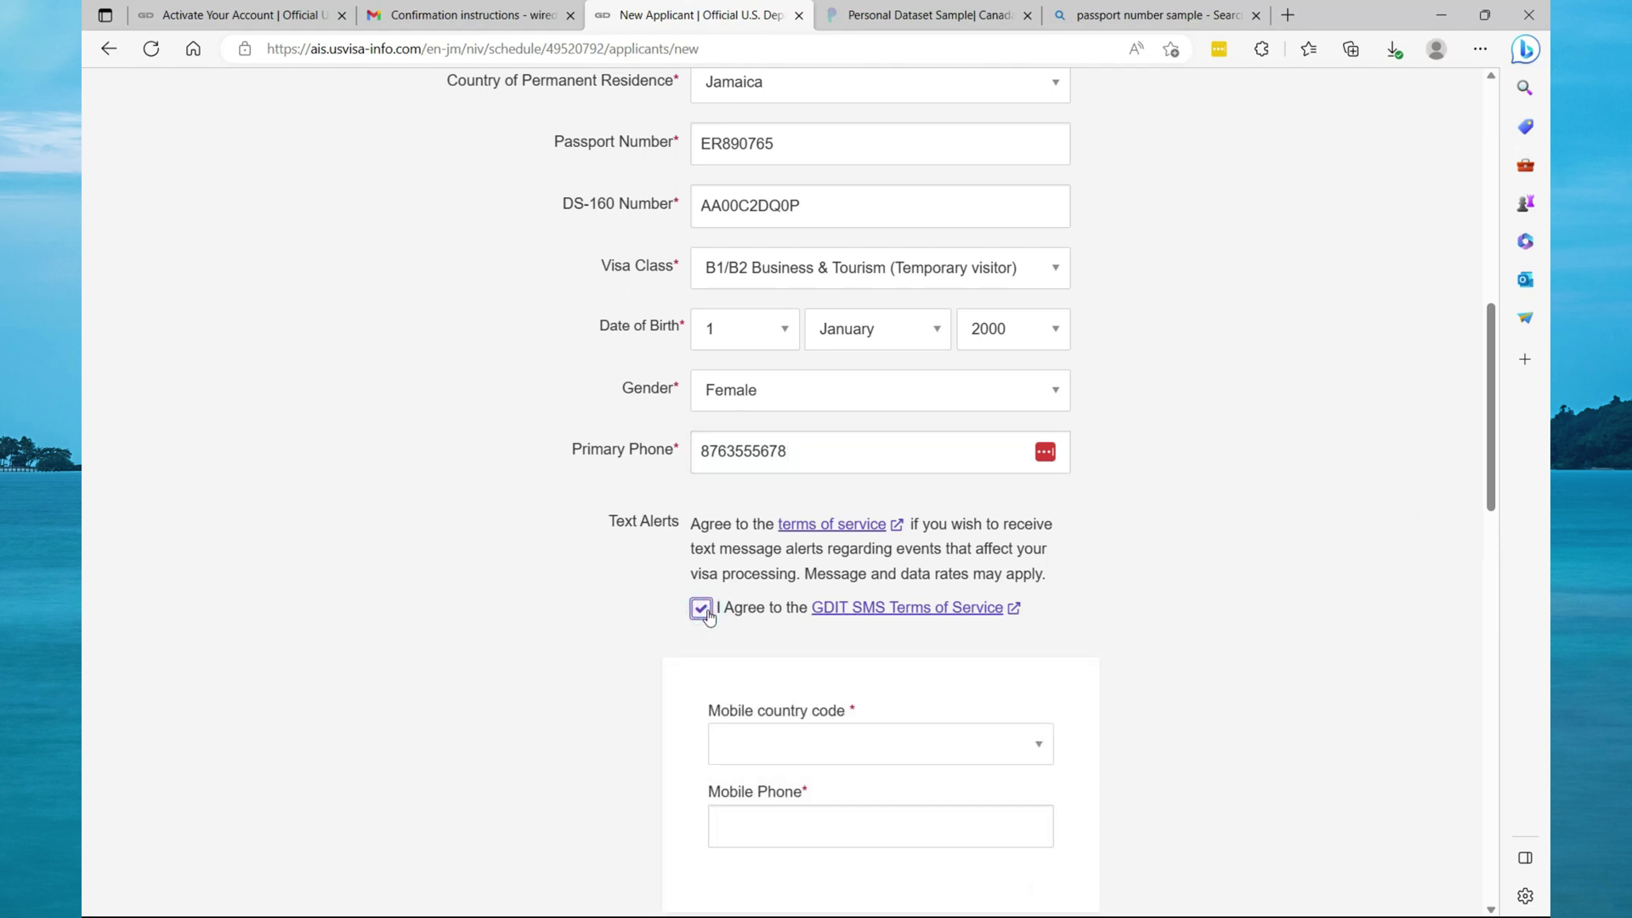
{"action": "left_click", "coordinate": [702, 619]}
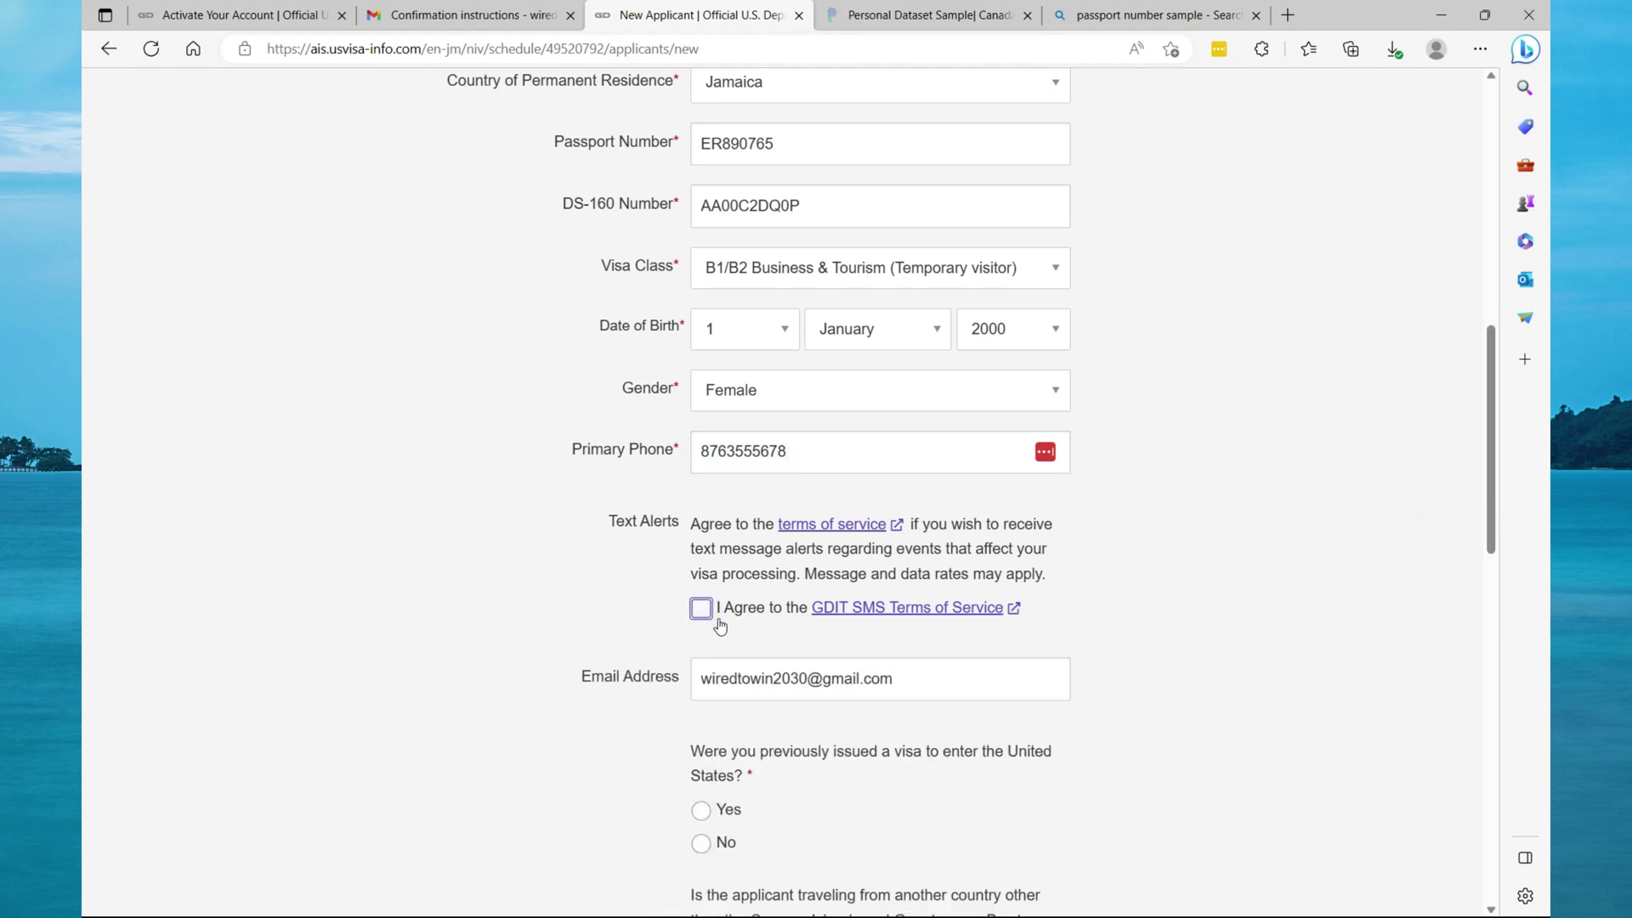
{"action": "scroll", "coordinate": [722, 629], "scroll_direction": "down", "scroll_amount": 1}
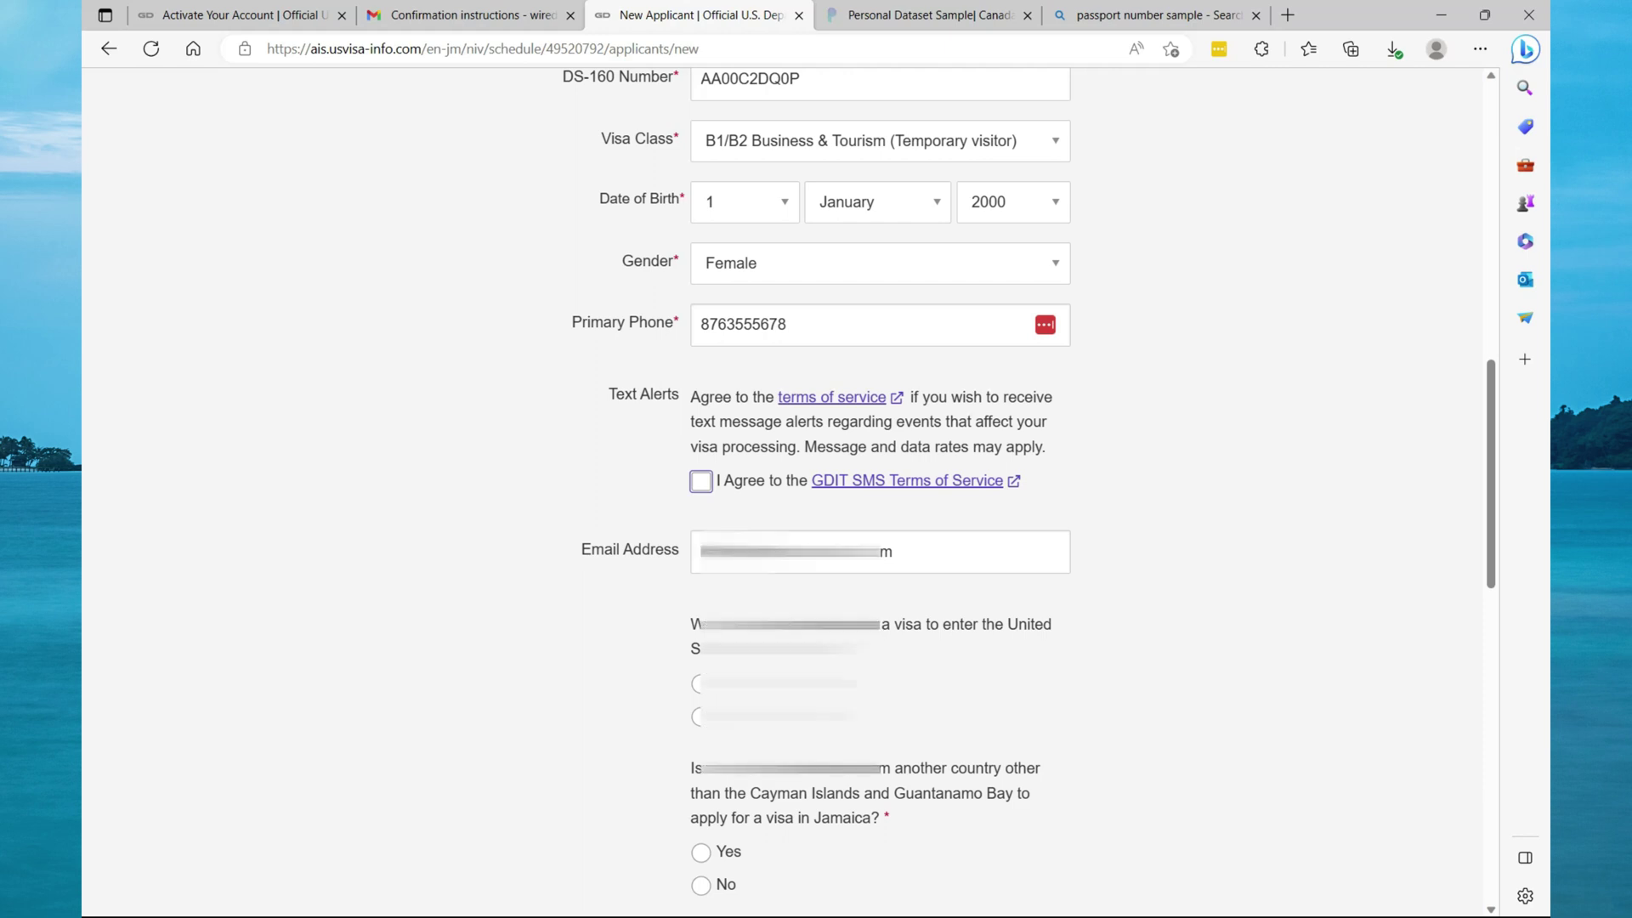
Answer No to the previous-visa and Cayman/Guantanamo questions, create the applicant, and confirm the visa type.
{"action": "left_click", "coordinate": [700, 682]}
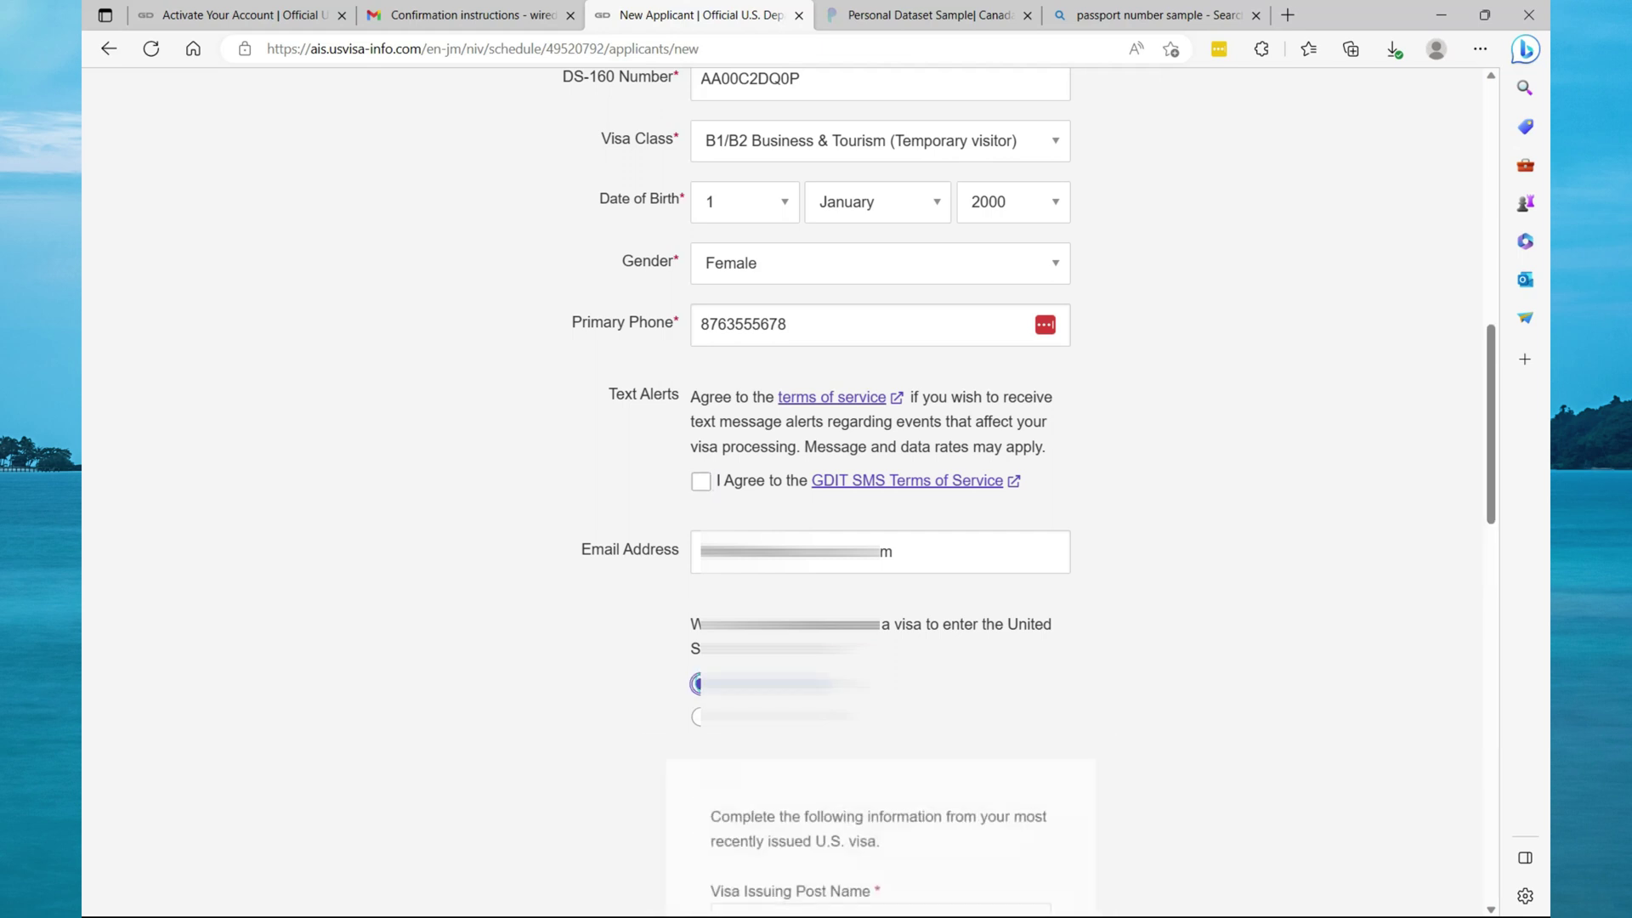
{"action": "scroll", "coordinate": [796, 677], "scroll_direction": "down", "scroll_amount": 3}
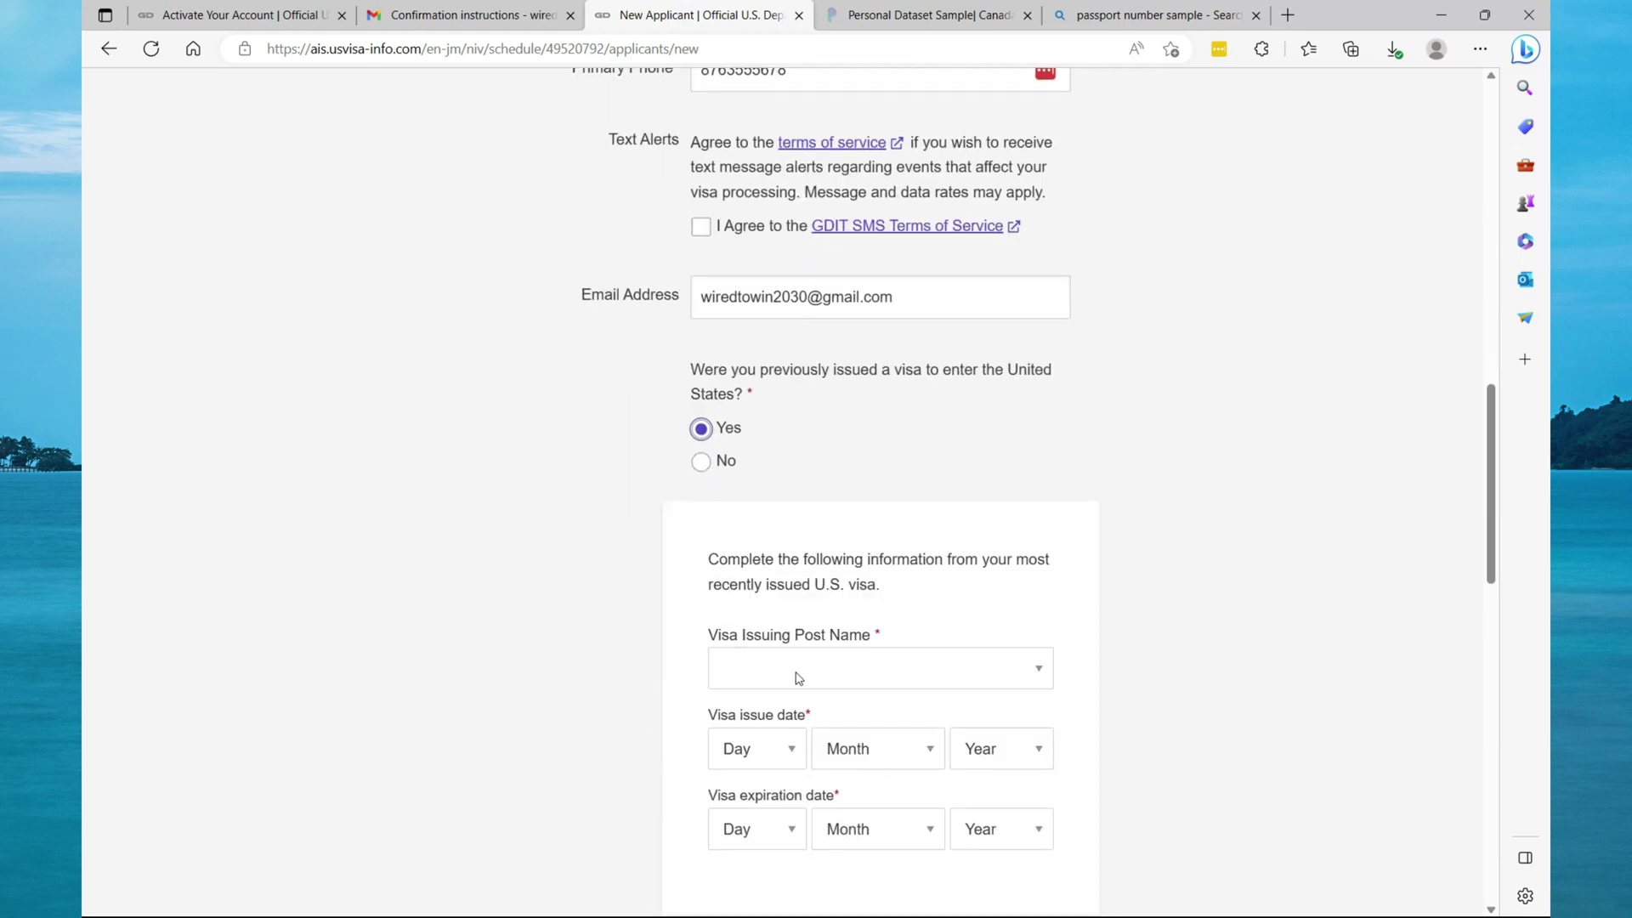
{"action": "left_click", "coordinate": [701, 461]}
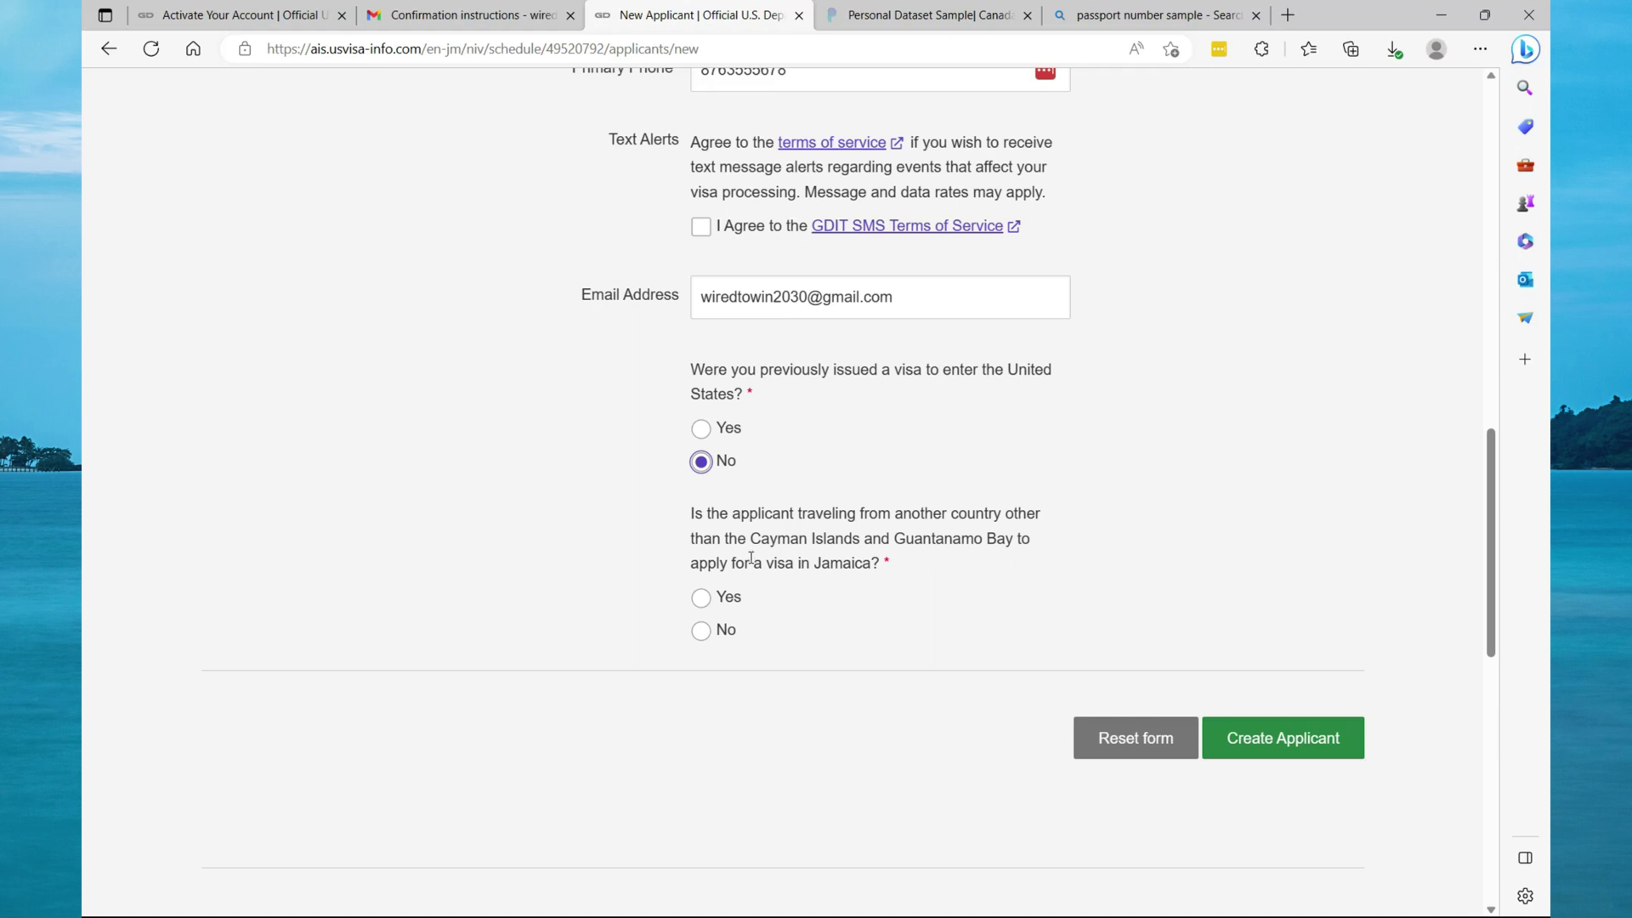
{"action": "left_click", "coordinate": [704, 631]}
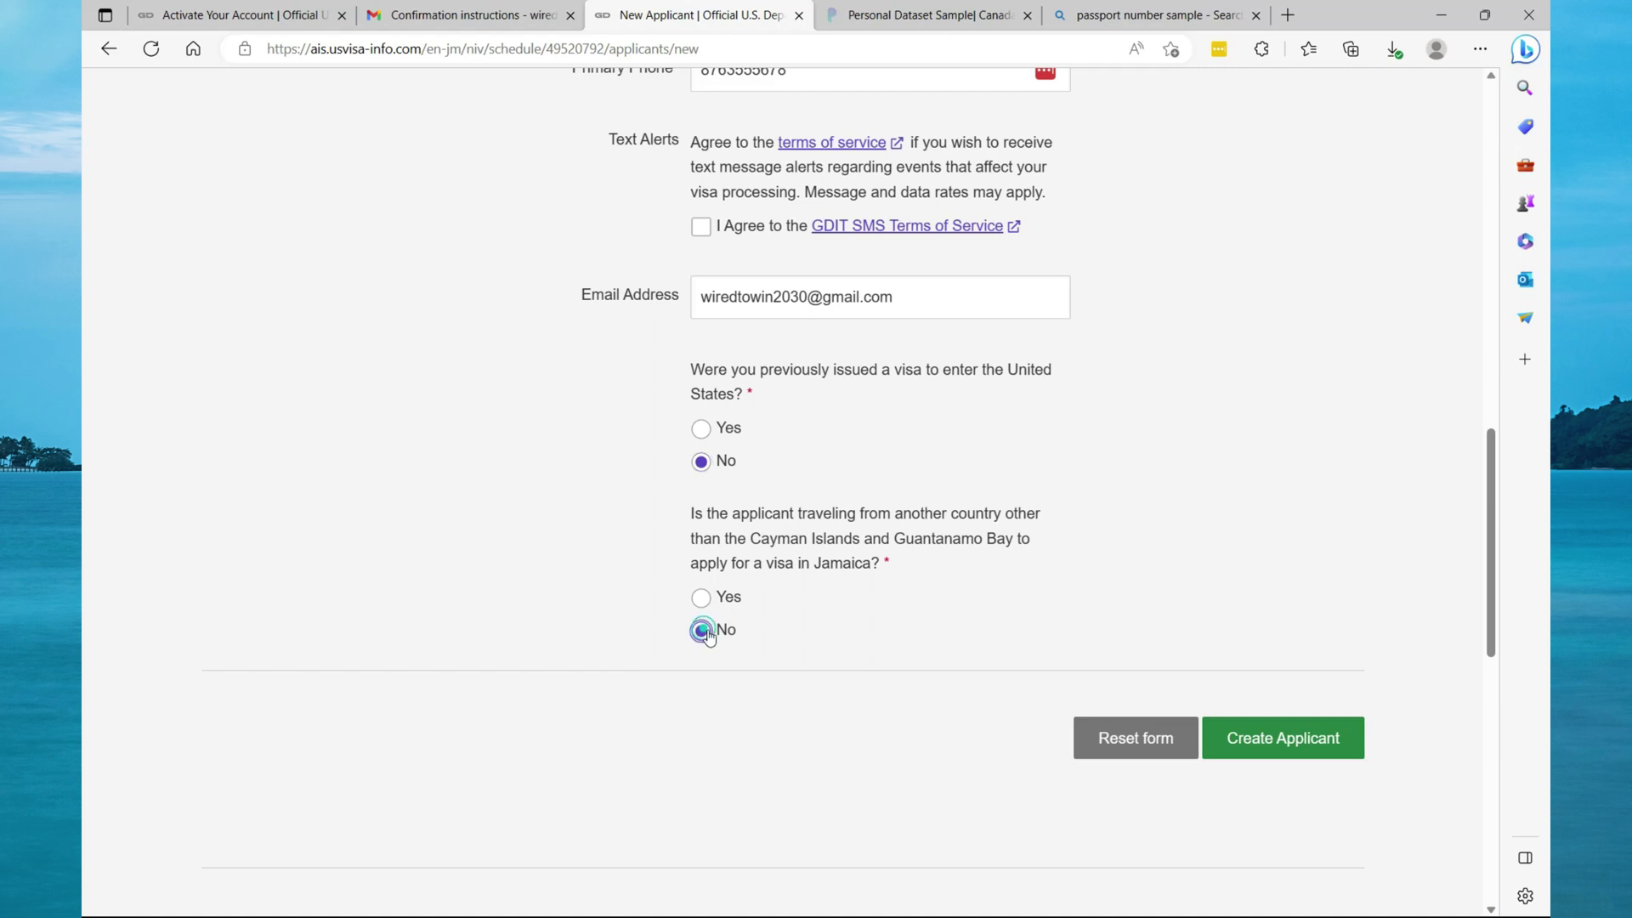
{"action": "left_click", "coordinate": [1221, 742]}
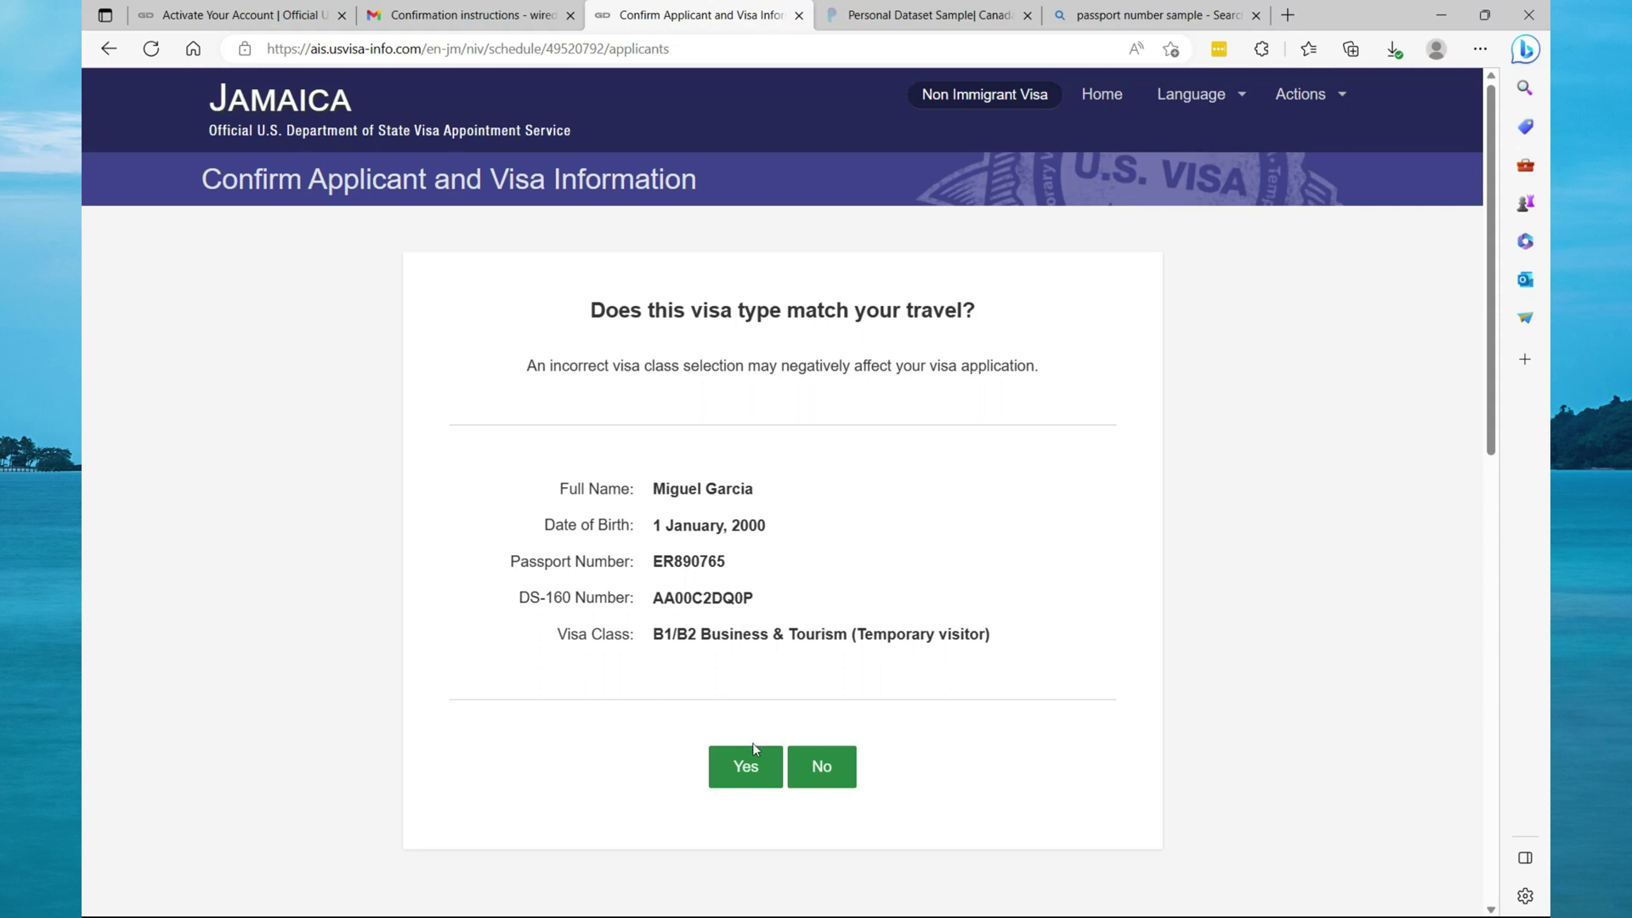
{"action": "left_click", "coordinate": [749, 770]}
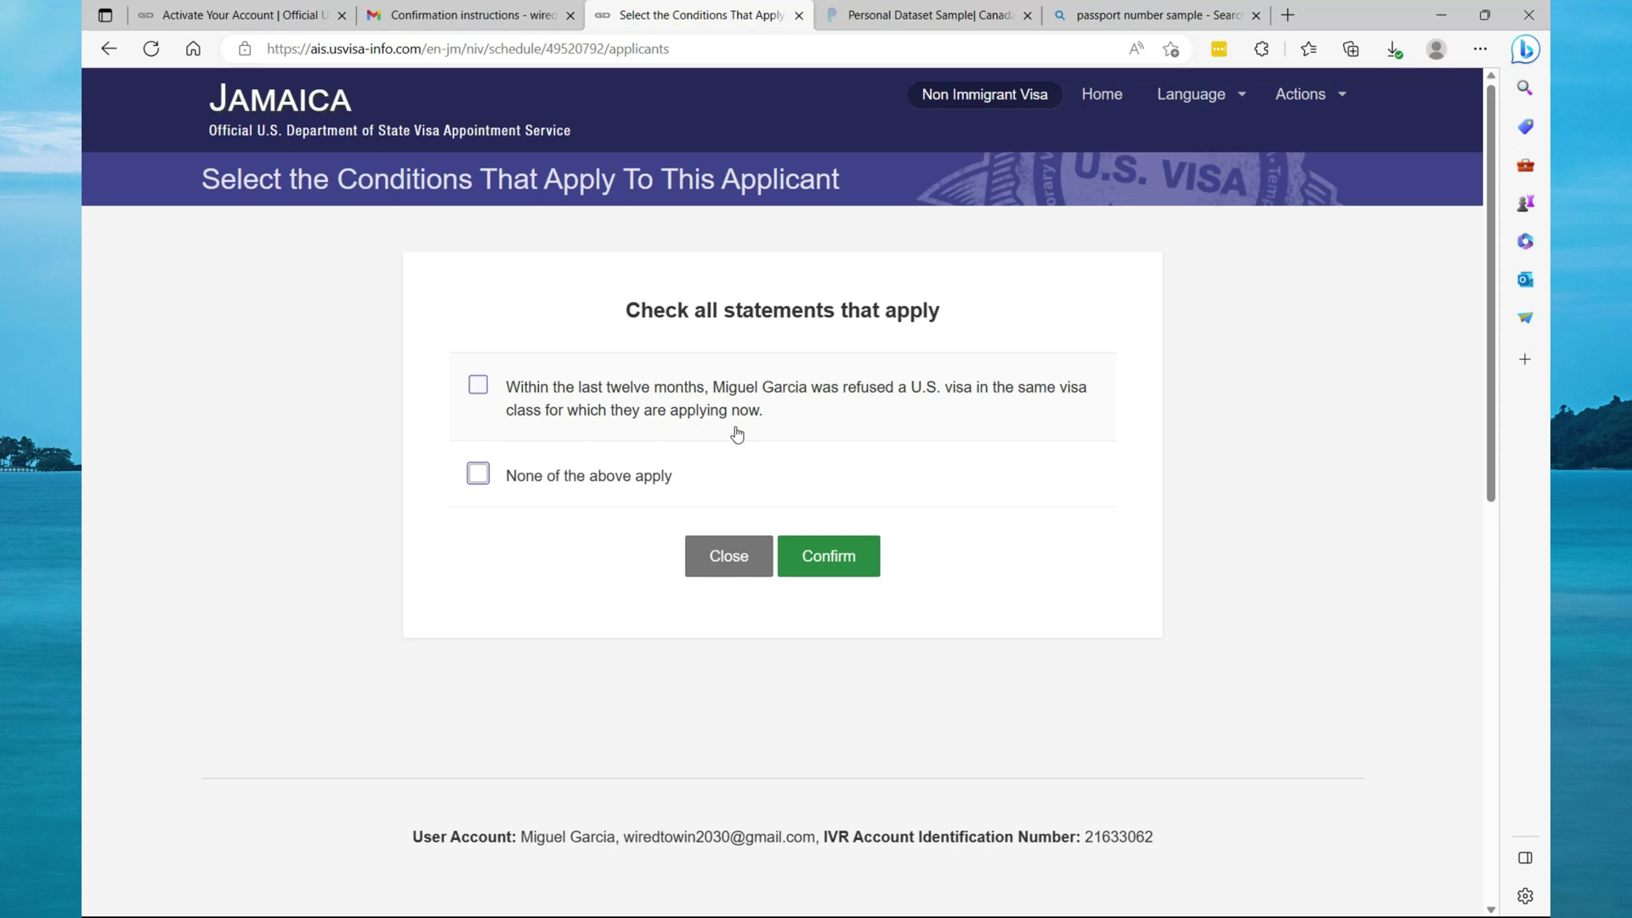
Declare that none of the listed conditions apply, confirm, and decline adding another applicant.
{"action": "left_click", "coordinate": [481, 474]}
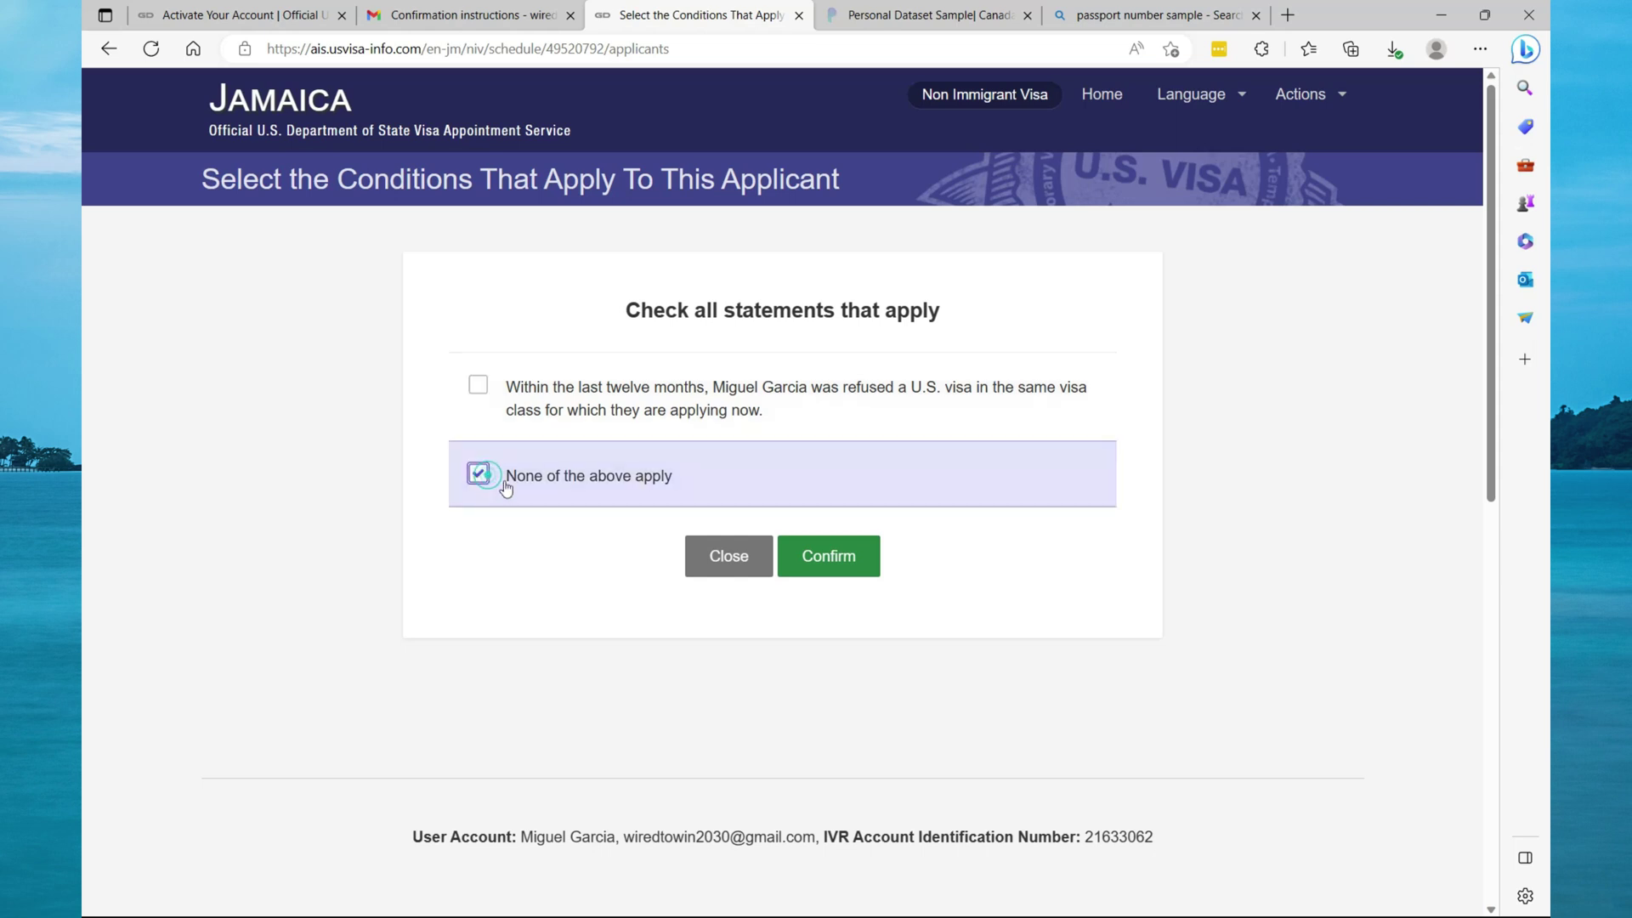
{"action": "left_click", "coordinate": [819, 557]}
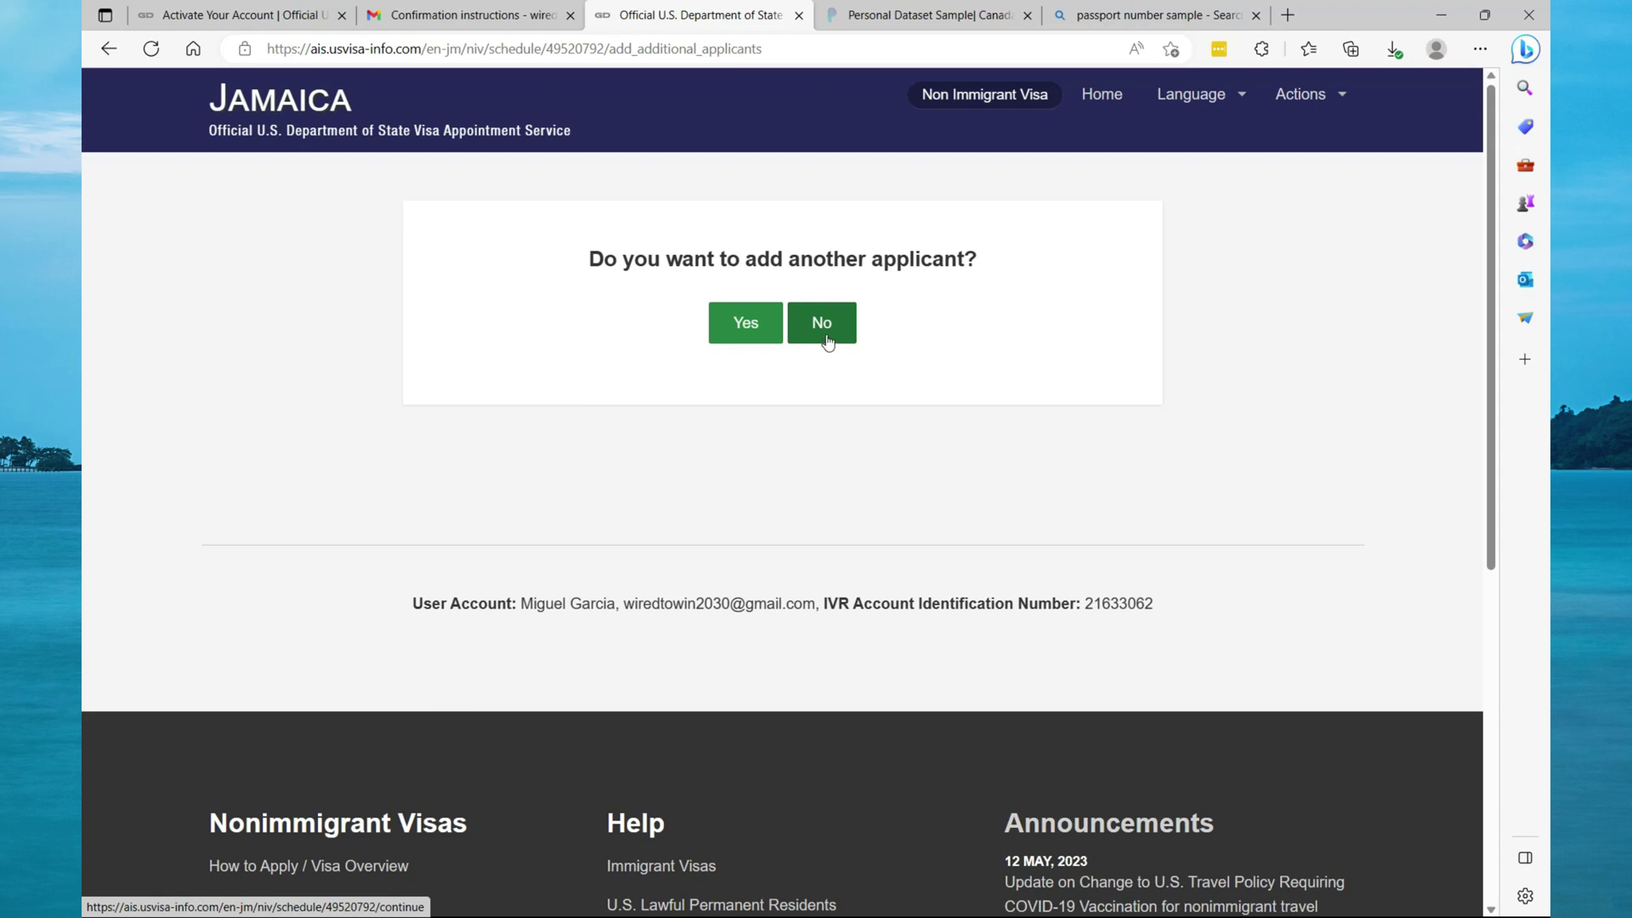
{"action": "left_click", "coordinate": [827, 339]}
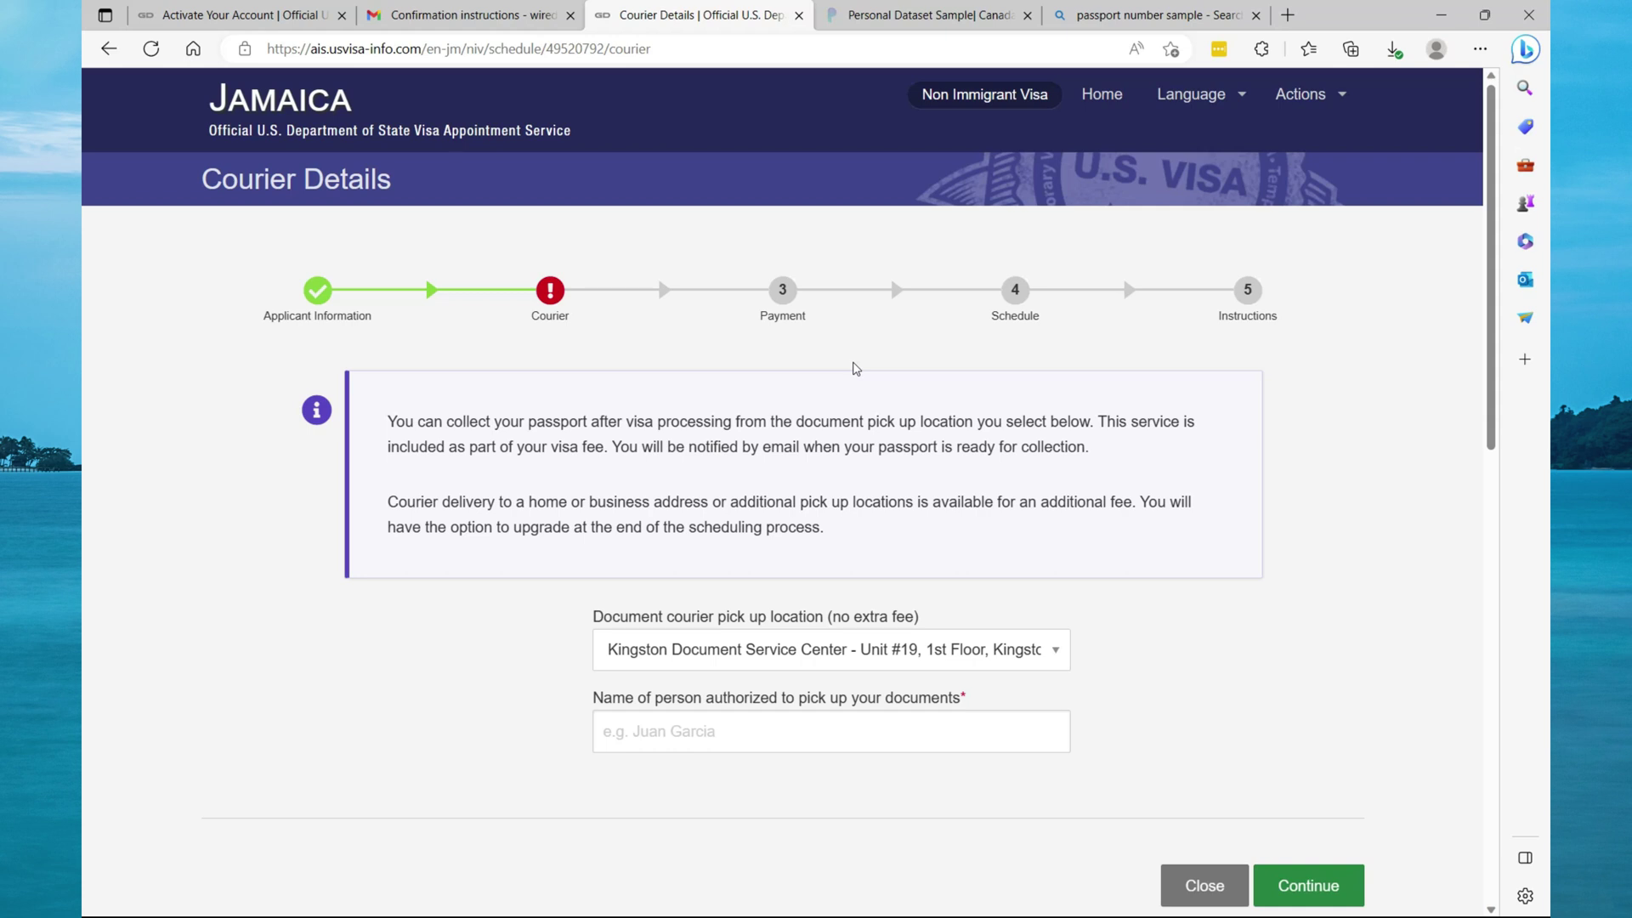
Choose Kingston Document Service Center for pickup and autofill the applicant's name as authorized collector.
{"action": "left_click", "coordinate": [1054, 650]}
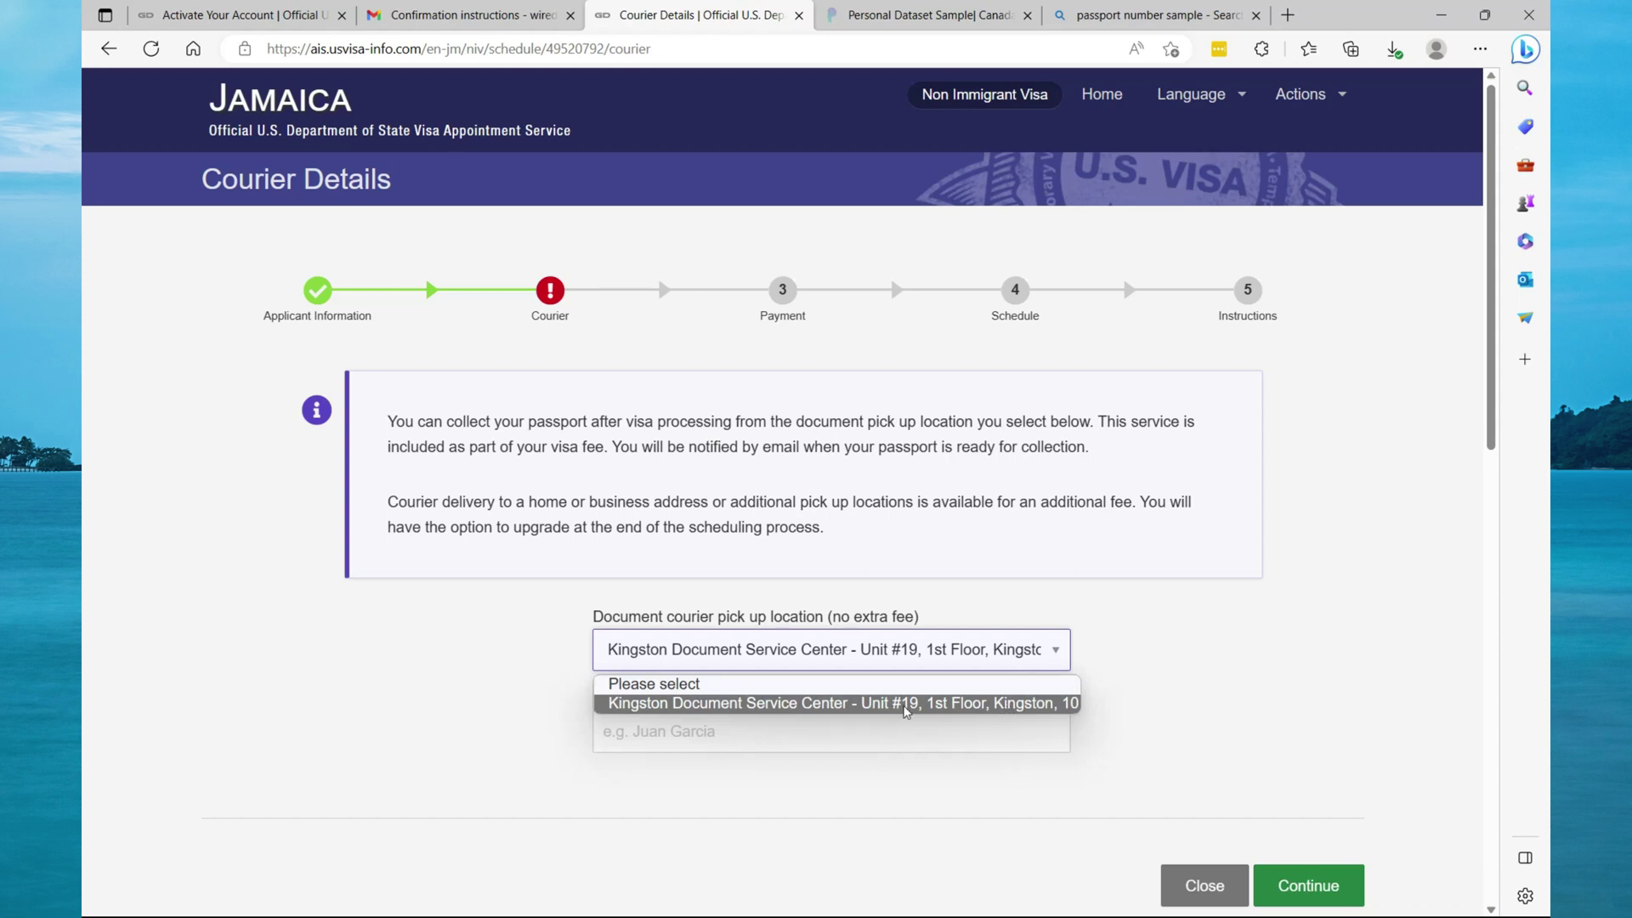
{"action": "left_click", "coordinate": [1185, 679]}
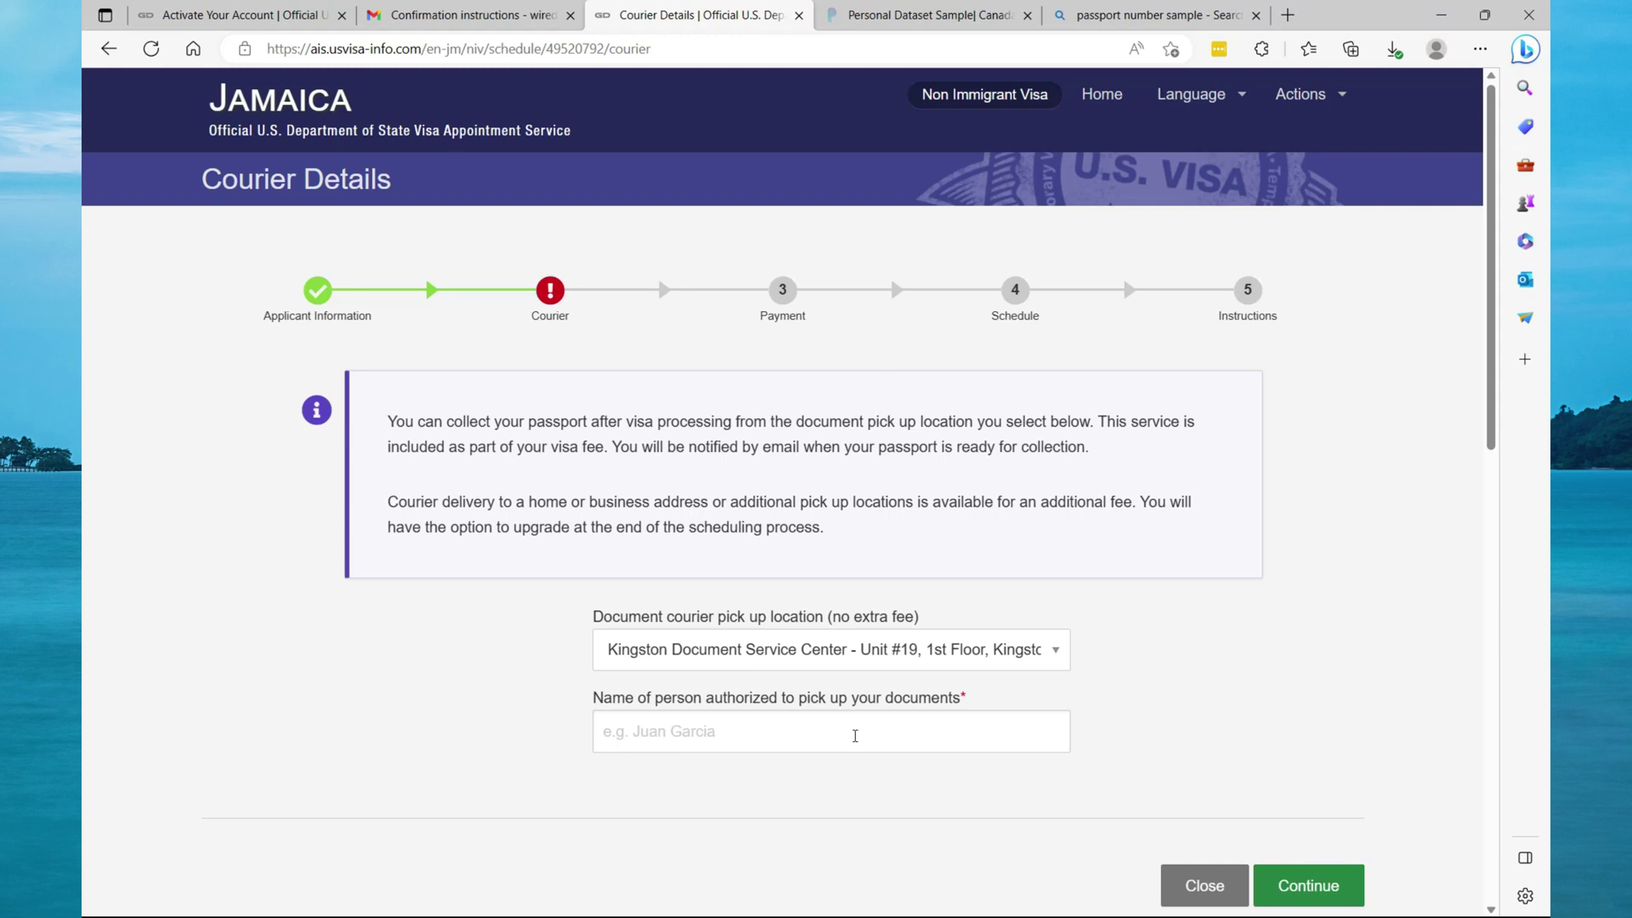
{"action": "left_click", "coordinate": [856, 736]}
{"action": "type", "text": "Mi"}
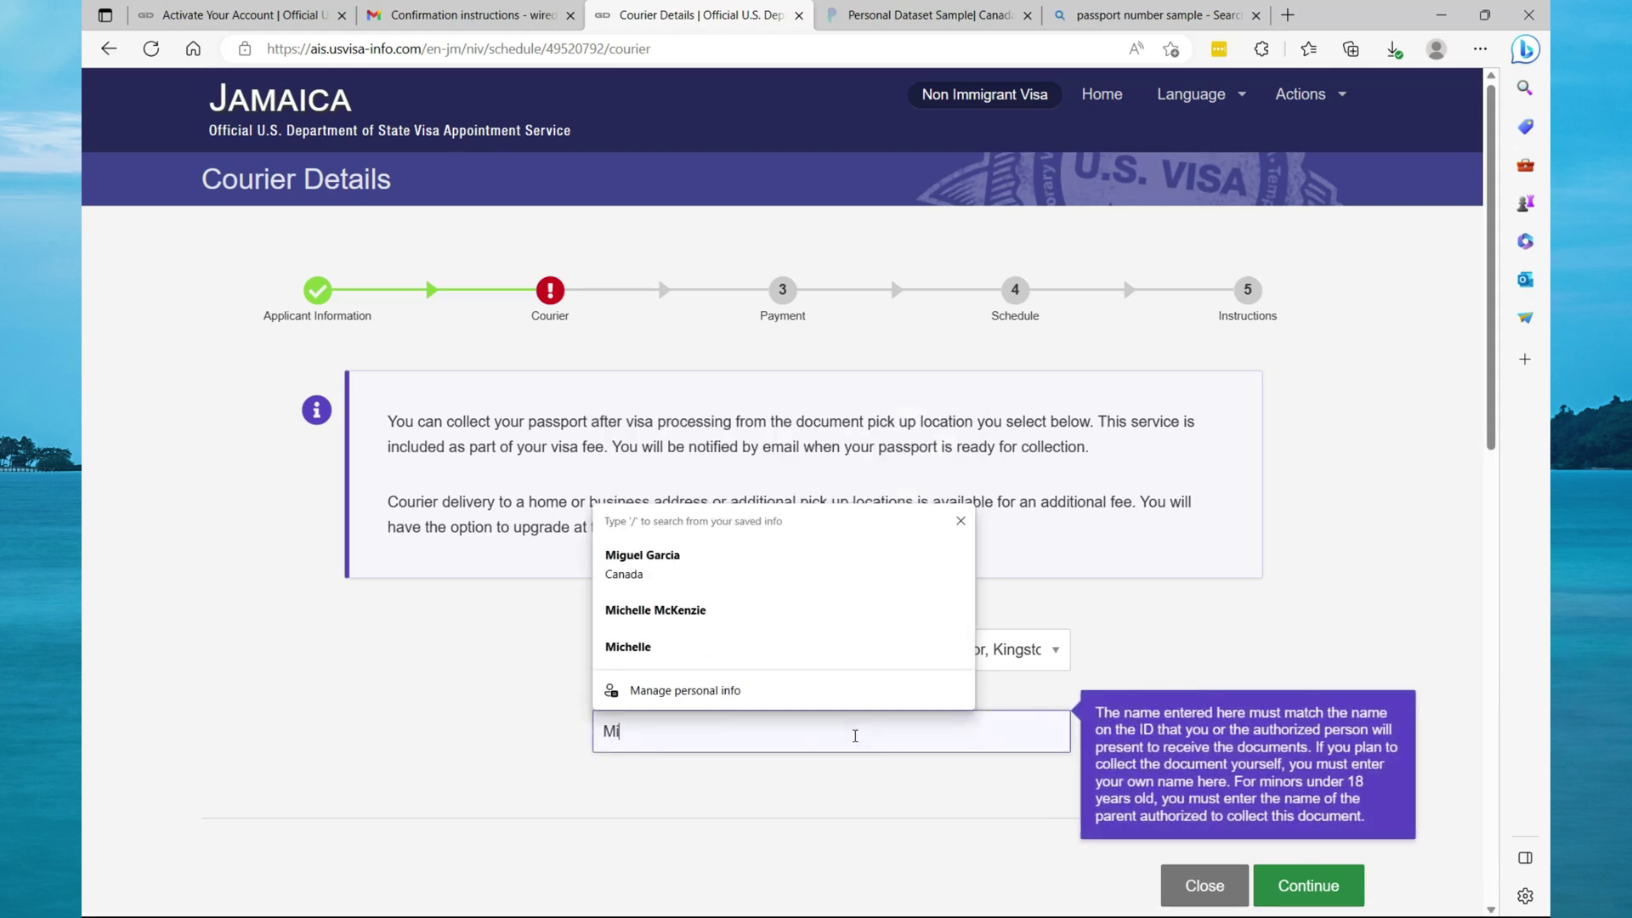
{"action": "type", "text": "g"}
{"action": "key", "text": "Down"}
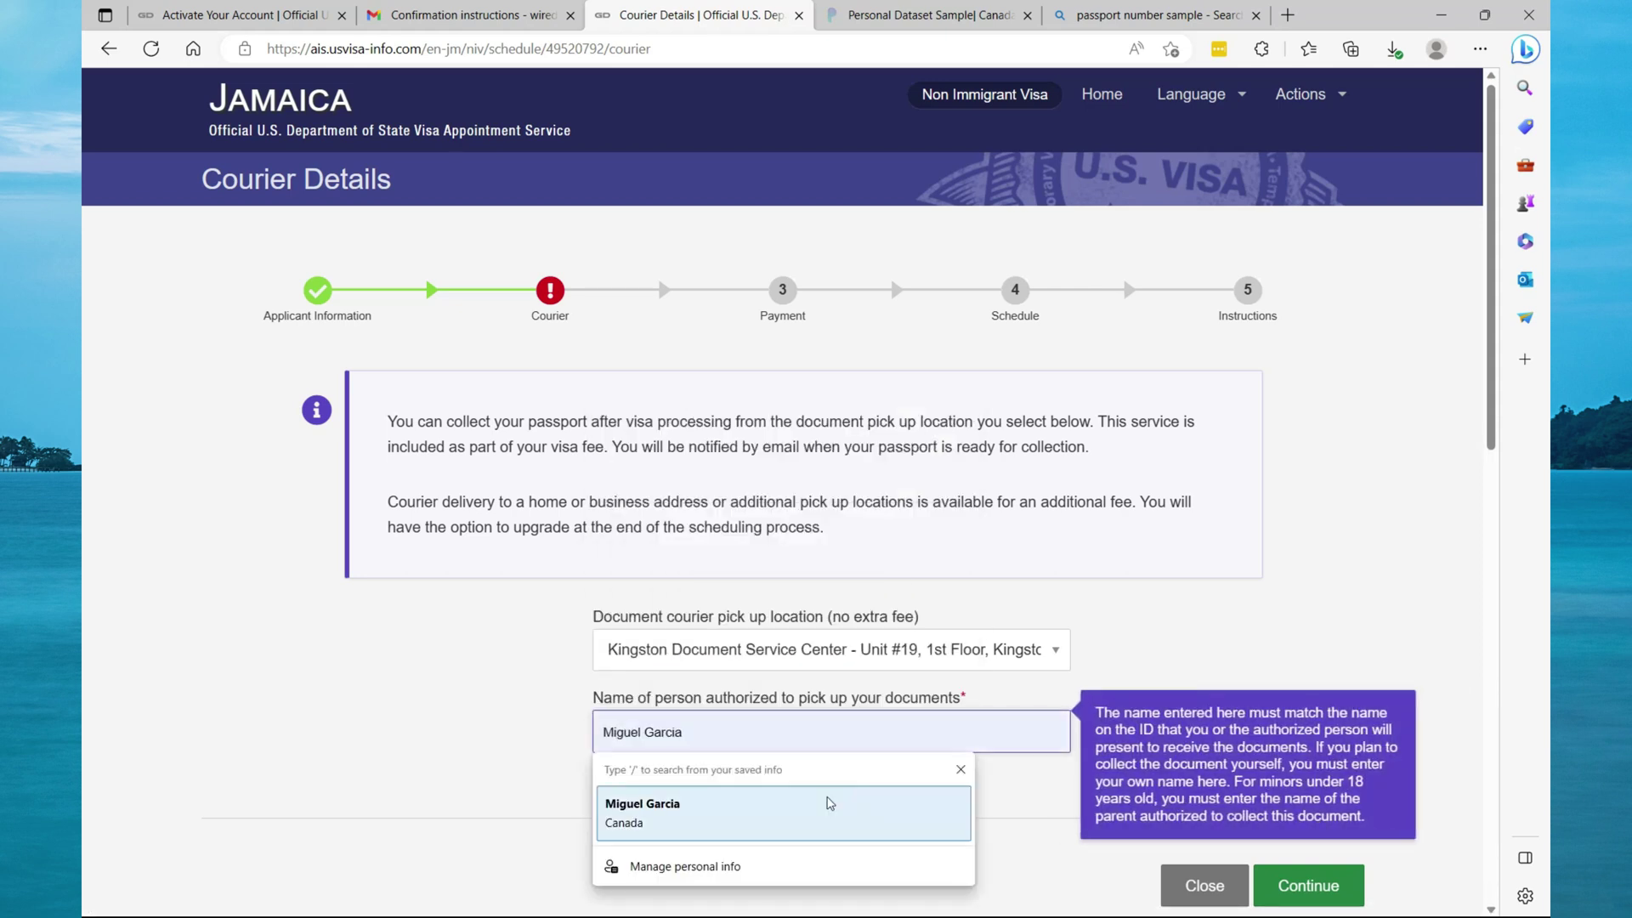
{"action": "key", "text": "Return"}
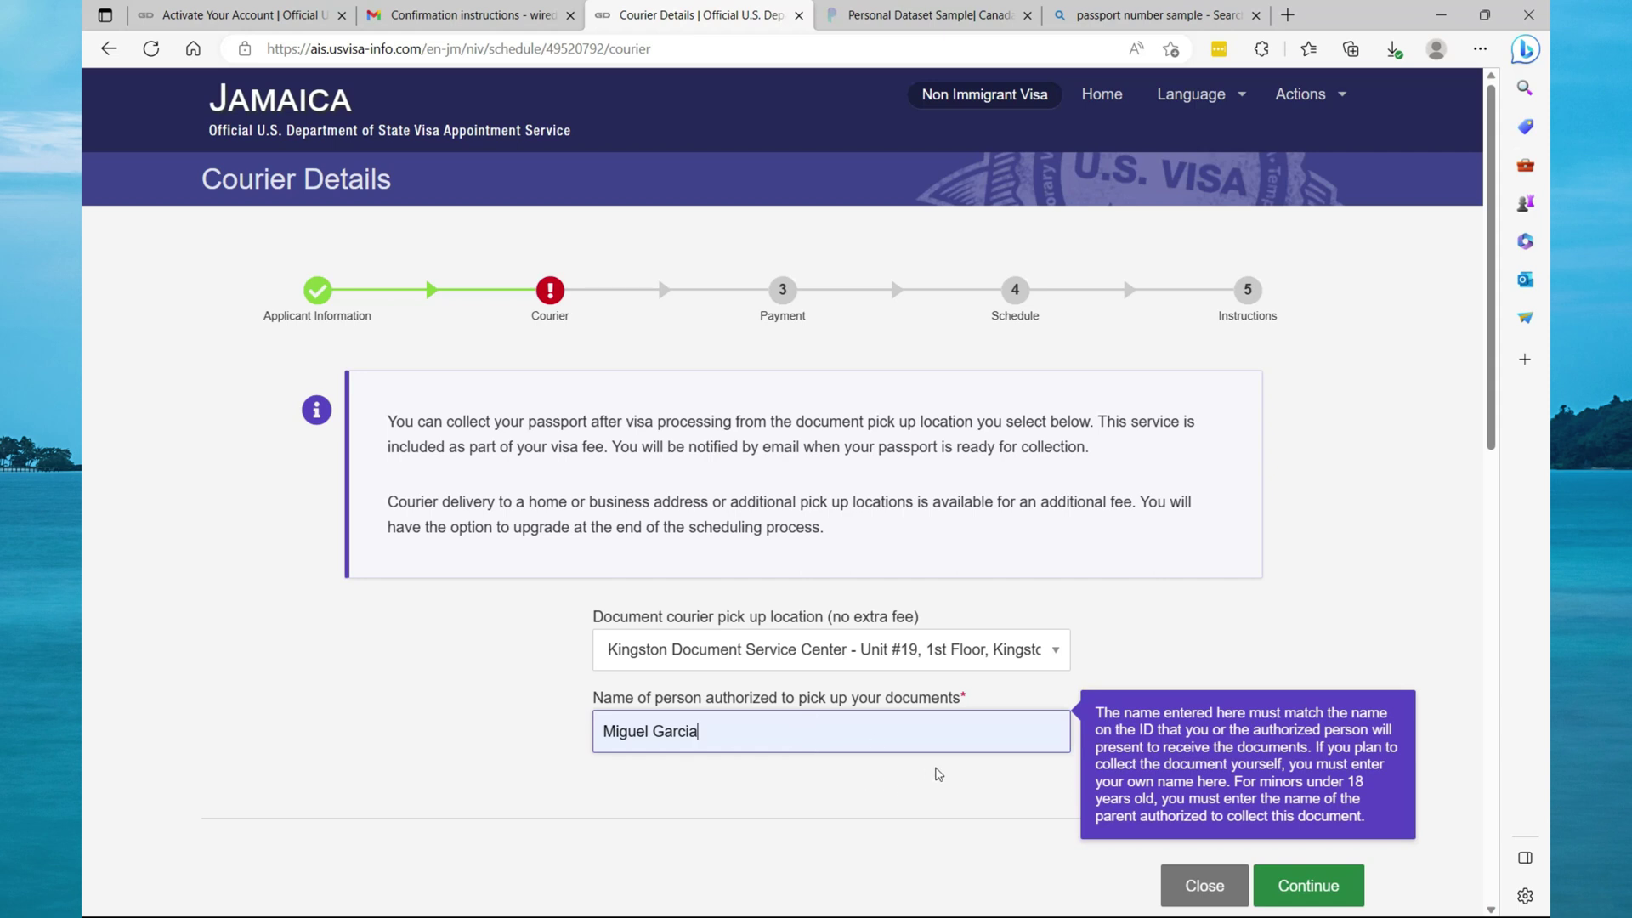
Submit the Courier Details form to move on to the MRV fee payment.
{"action": "left_click", "coordinate": [1275, 880]}
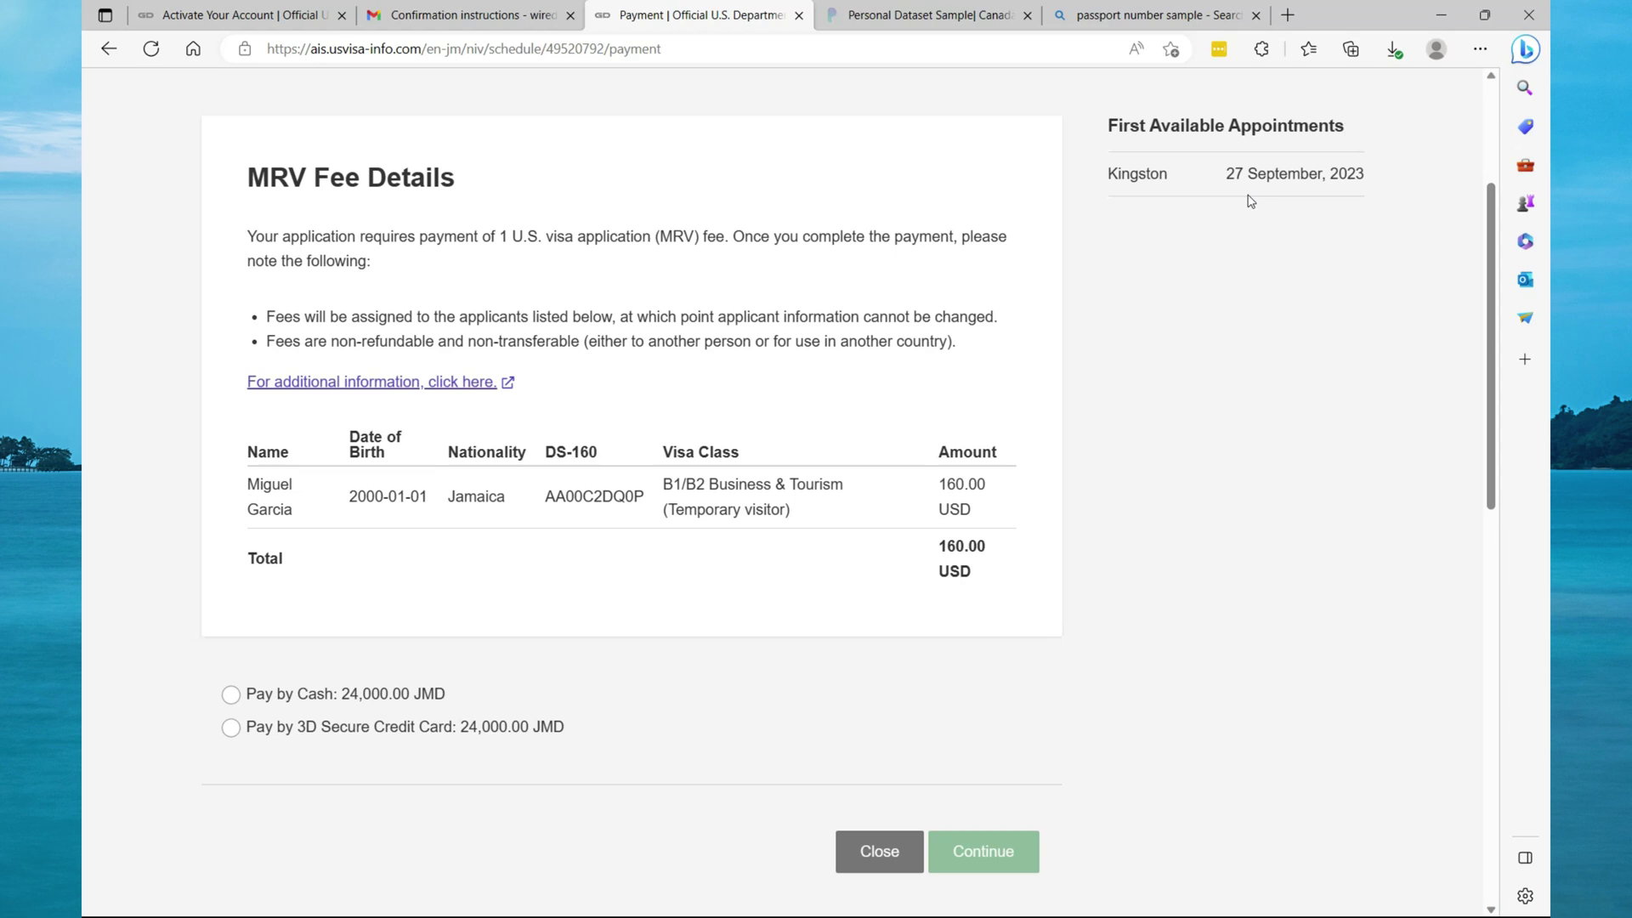
Pay the 24,000.00 JMD MRV fee by cash, acknowledge the fee terms, and download the instructions.
{"action": "scroll", "coordinate": [1250, 212], "scroll_direction": "up", "scroll_amount": 2}
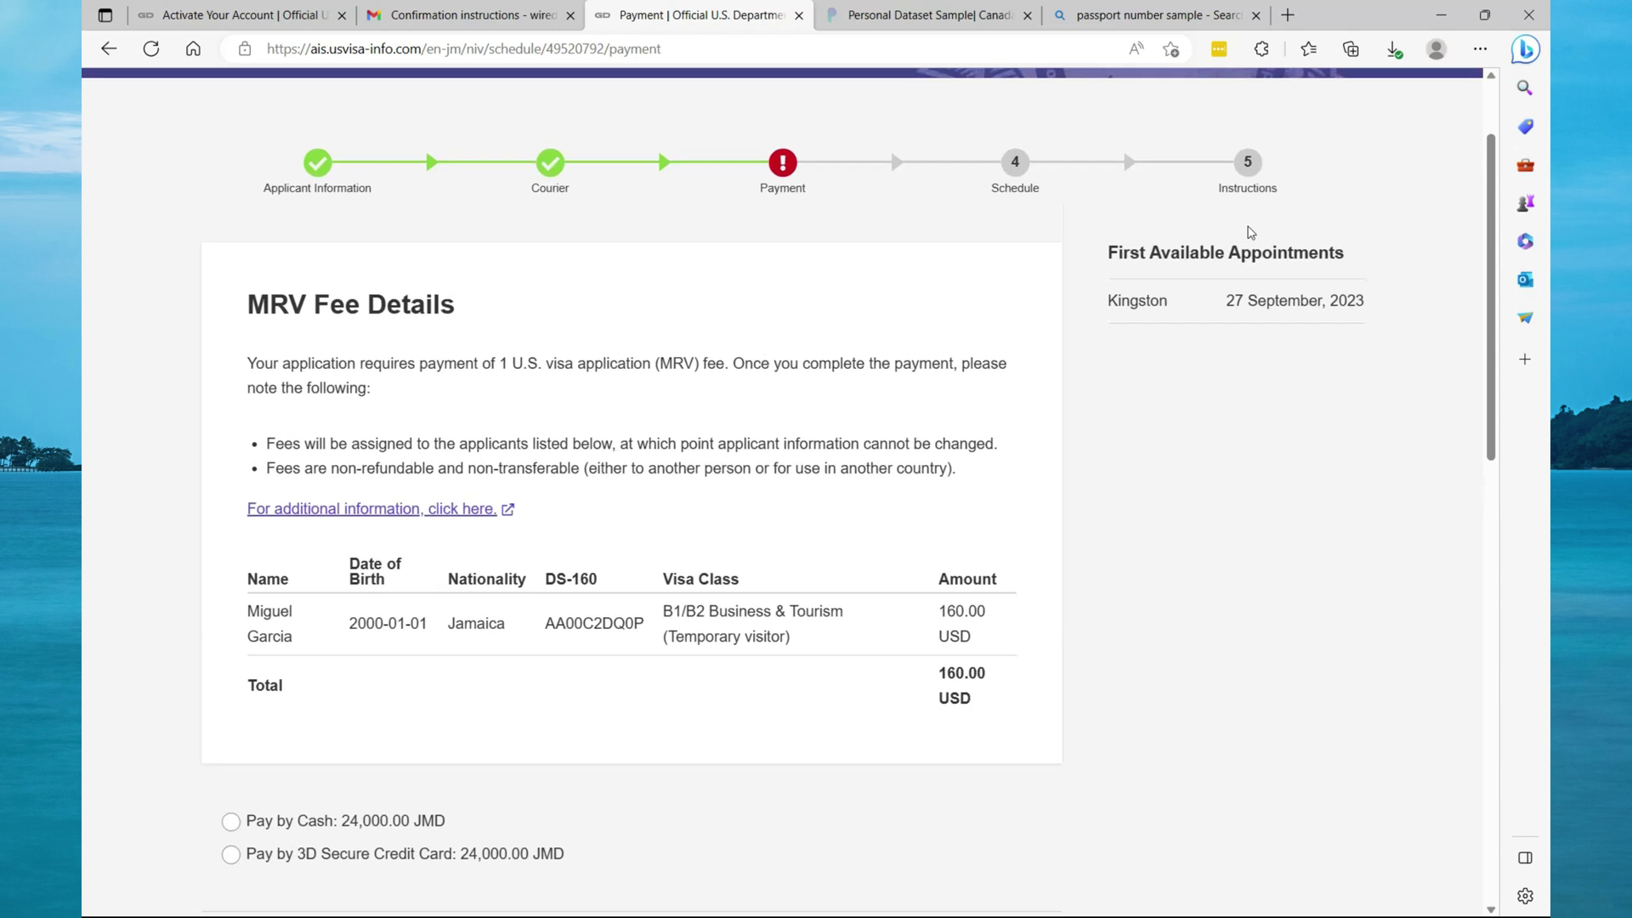
{"action": "left_click", "coordinate": [230, 821]}
{"action": "scroll", "coordinate": [561, 697], "scroll_direction": "down", "scroll_amount": 4}
{"action": "left_click", "coordinate": [1007, 602]}
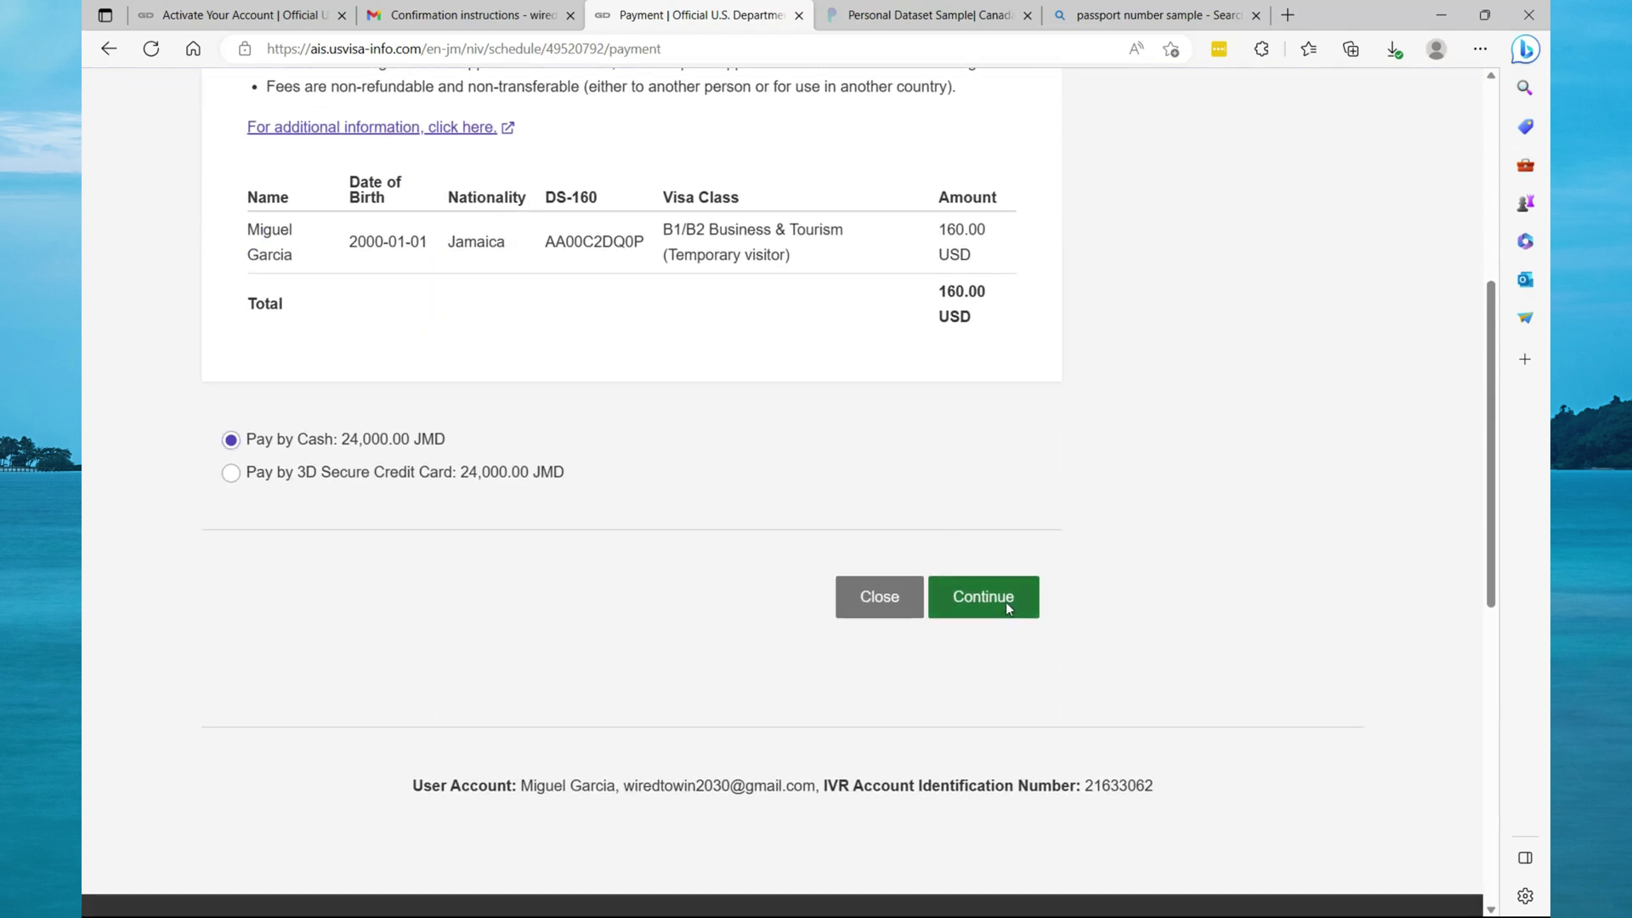
{"action": "left_click", "coordinate": [762, 569]}
{"action": "left_click", "coordinate": [831, 642]}
{"action": "left_click", "coordinate": [935, 493]}
{"action": "scroll", "coordinate": [1020, 255], "scroll_direction": "down", "scroll_amount": 2}
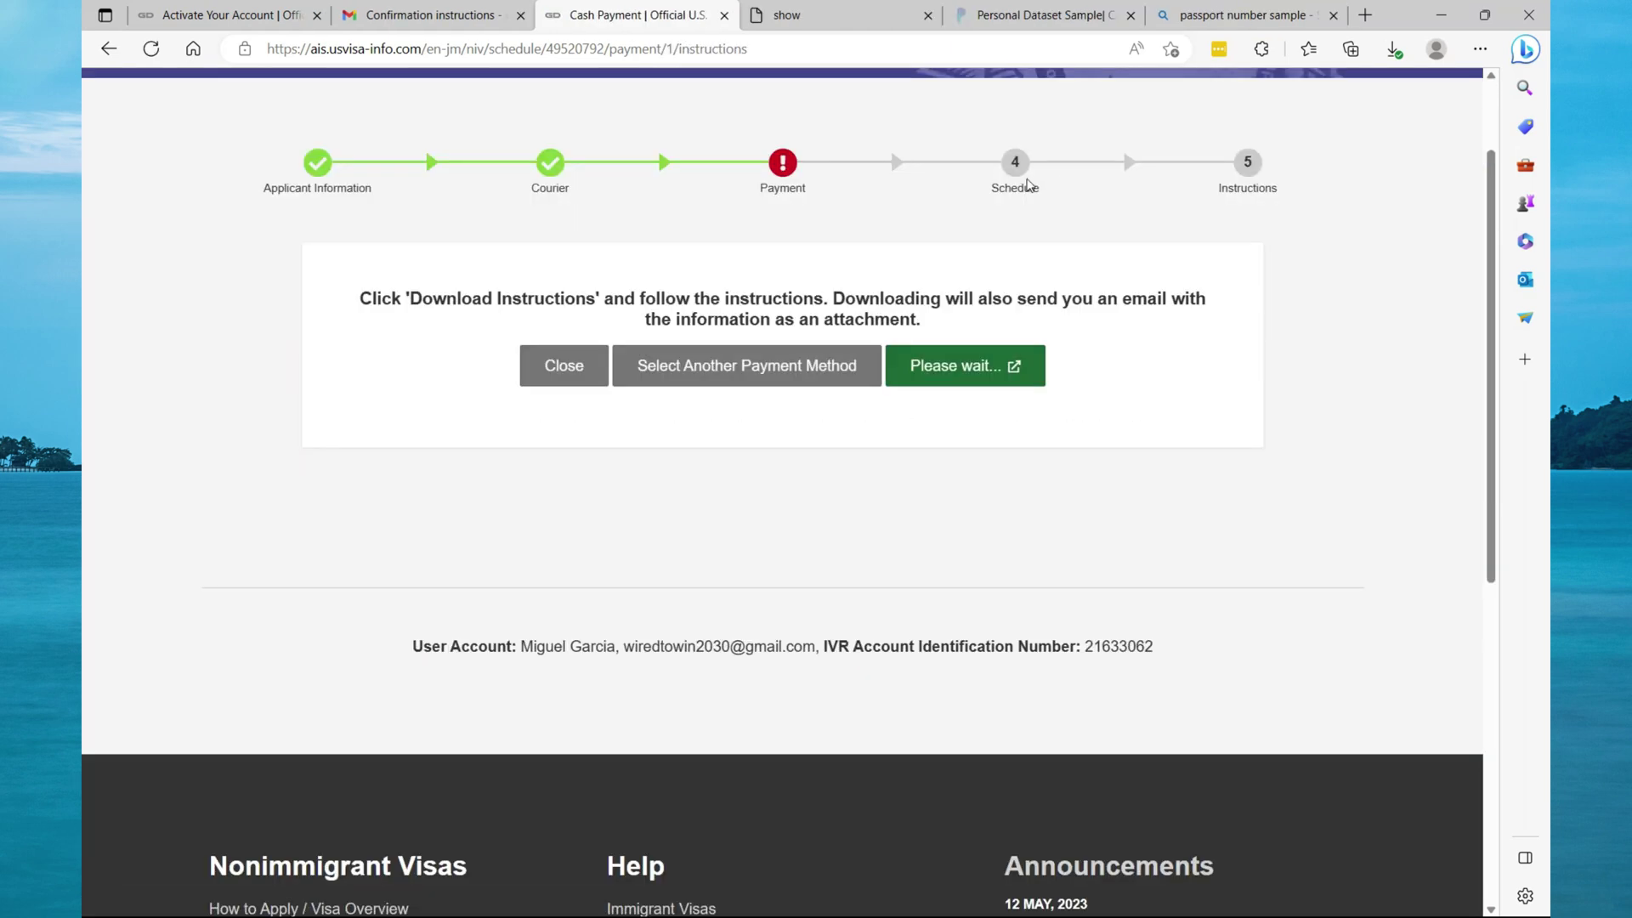